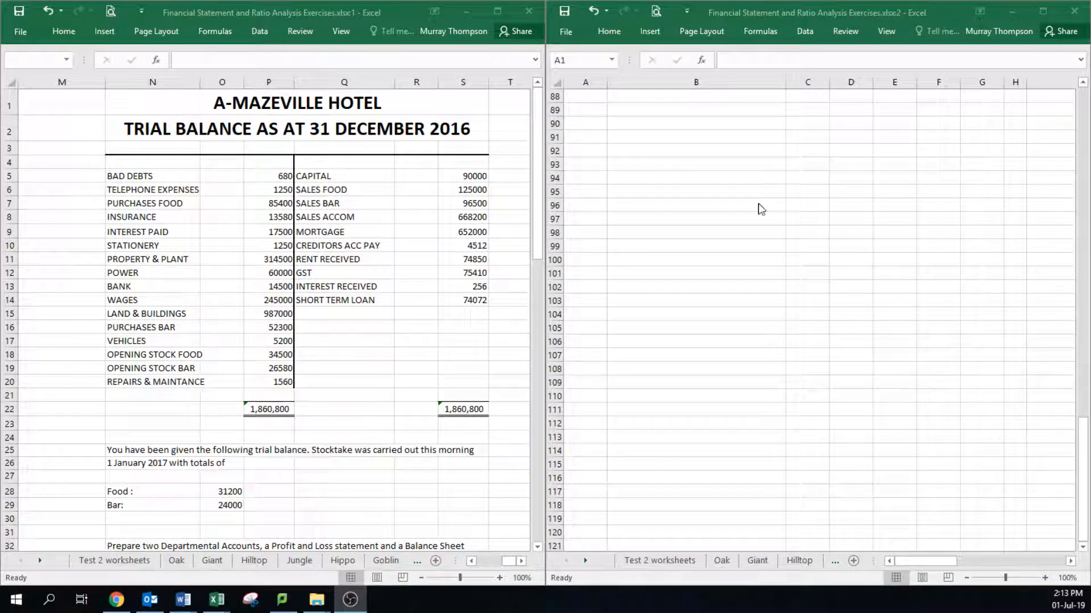
# Step: Review the four-step outline in the Word document and return to the trial balance workbook in Excel
pyautogui.click(100, 185)
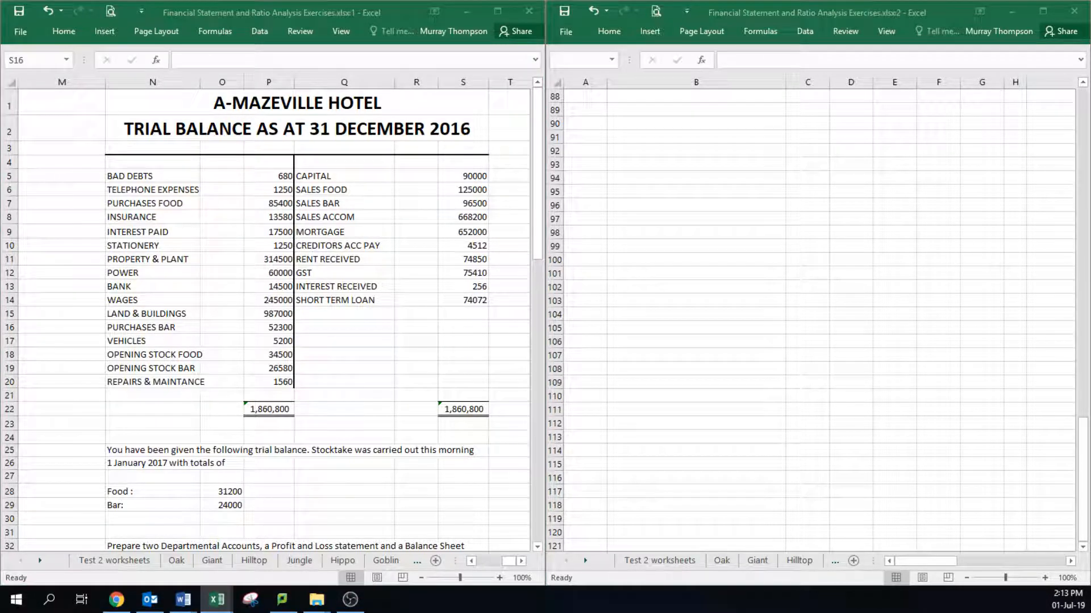
pyautogui.hotkey('alt', 'Tab')
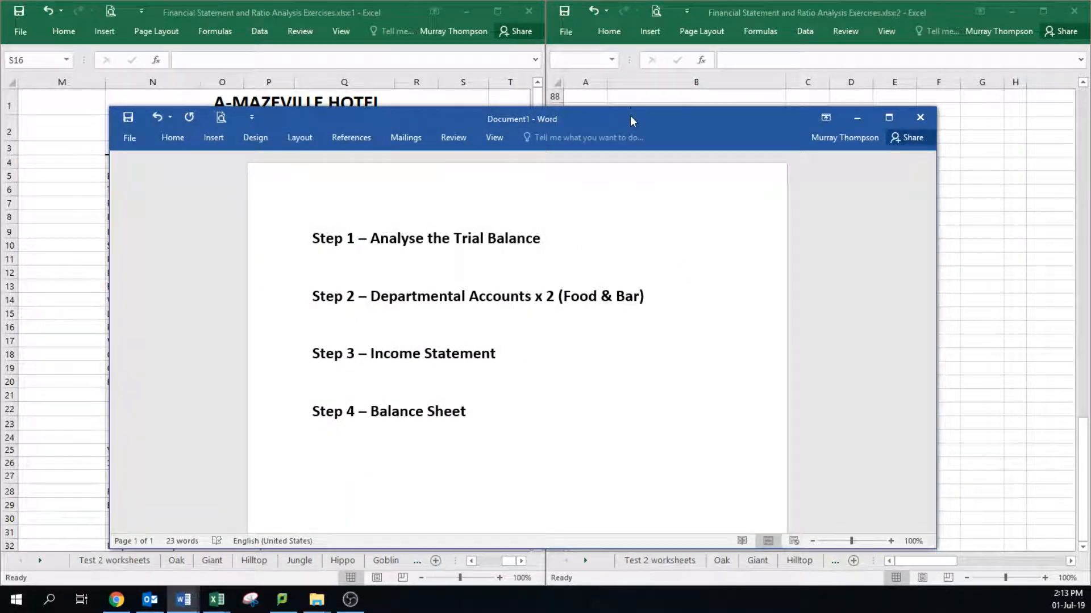
pyautogui.moveTo(631, 116); pyautogui.dragTo(631, 95)
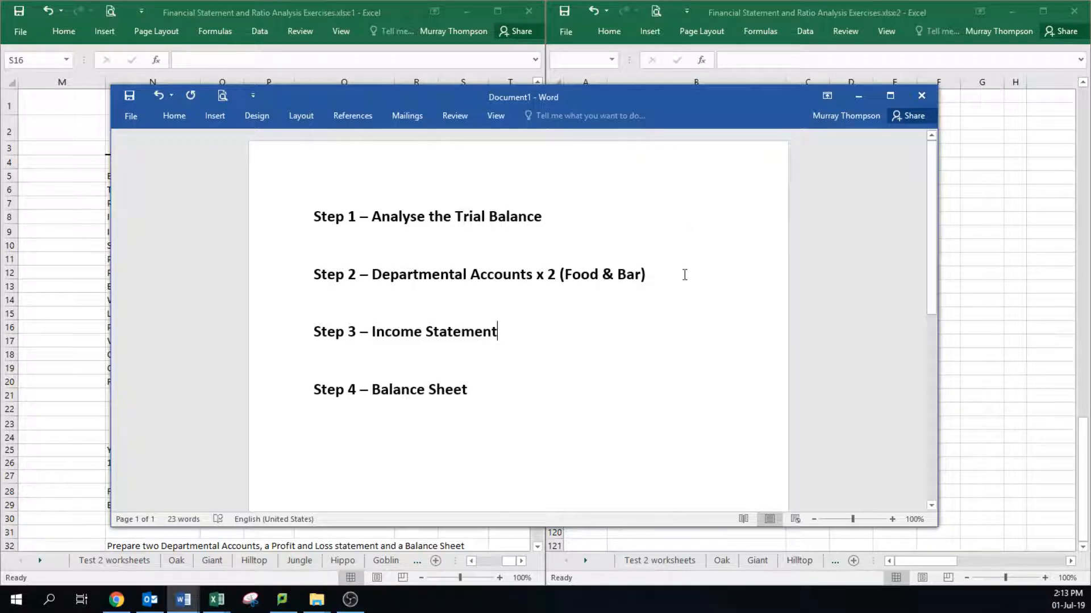
pyautogui.click(857, 96)
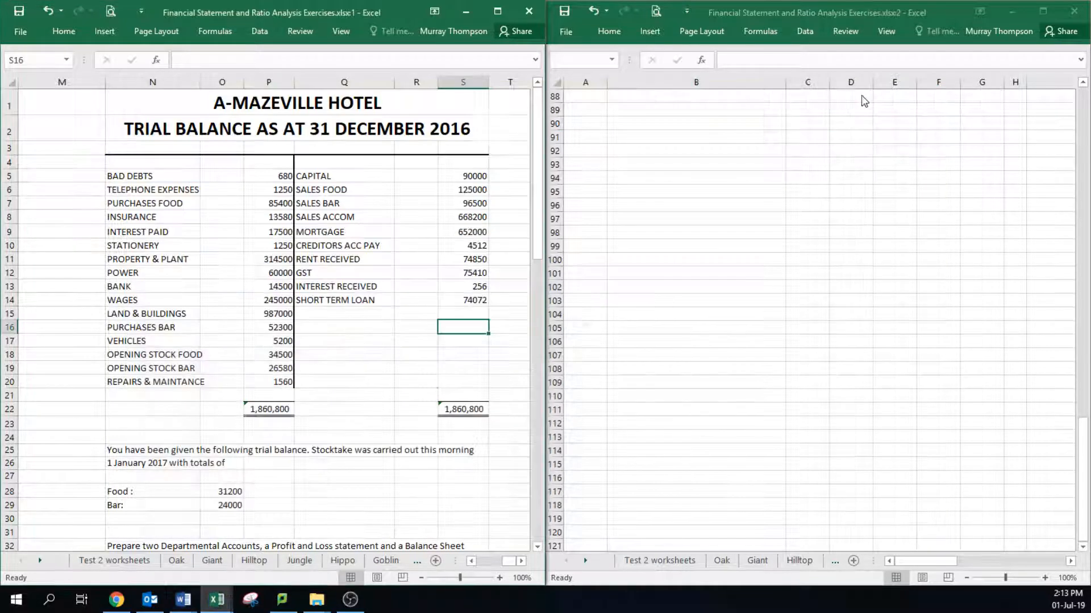
# Step: Label the debit side of the trial balance with DR in N3 and A, E in O3
pyautogui.click(101, 176)
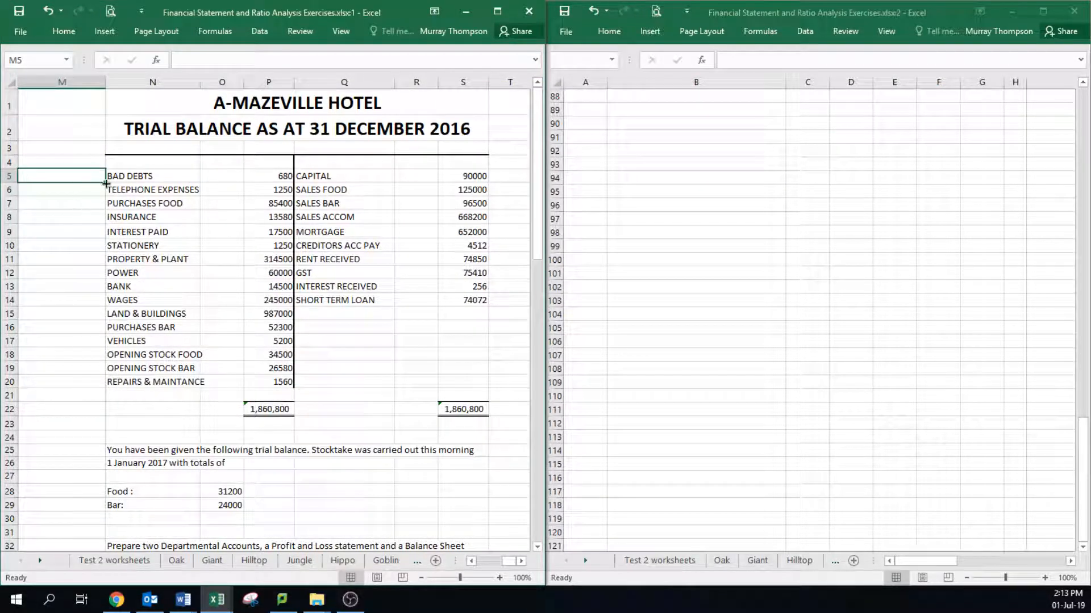
pyautogui.click(162, 149)
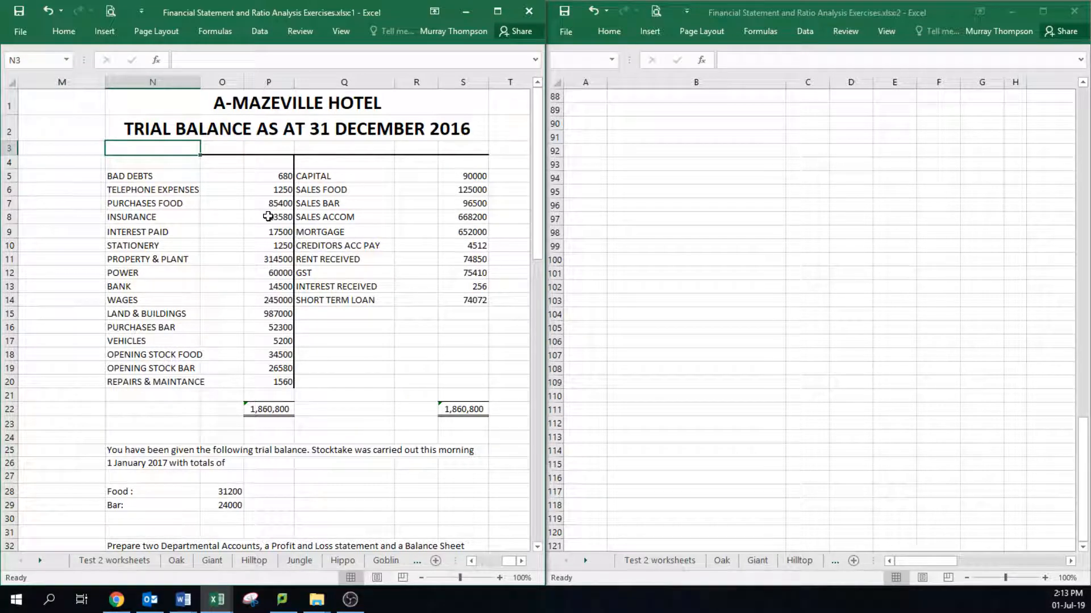
pyautogui.write('DR')
pyautogui.press('Tab')
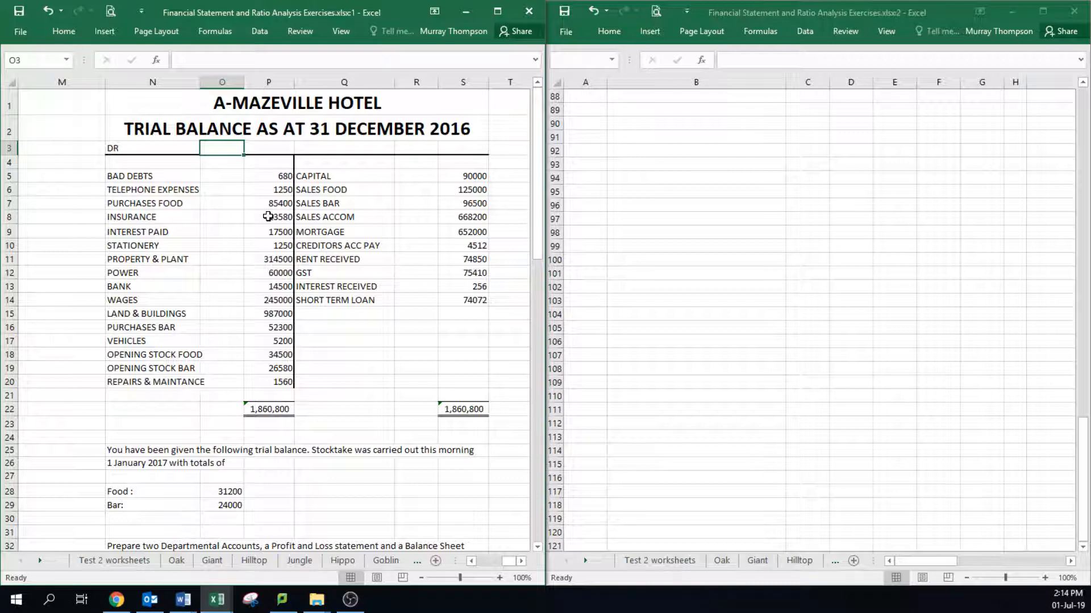
pyautogui.write('A, E')
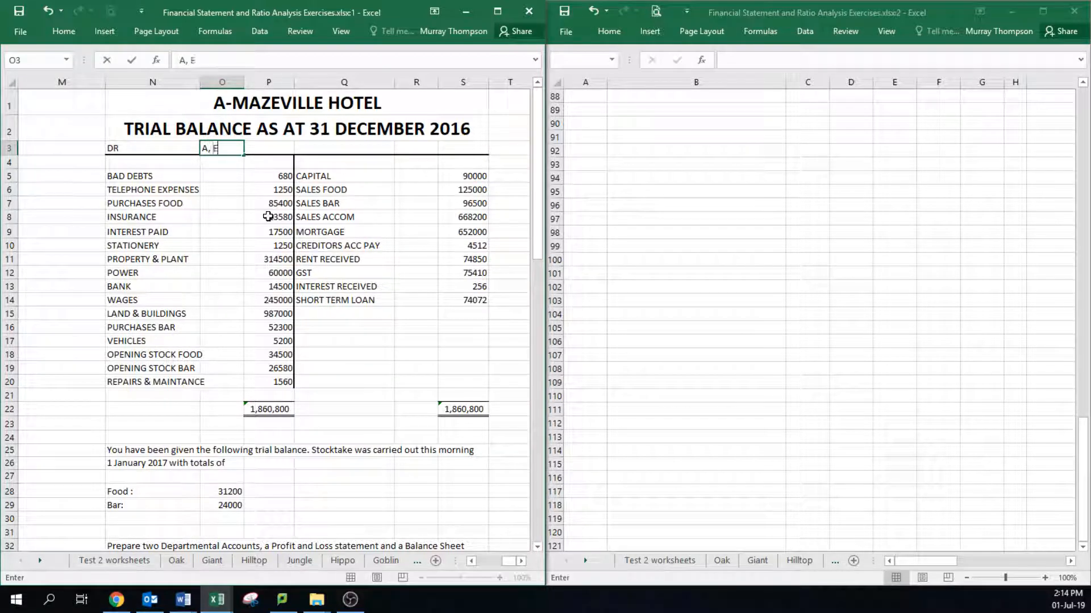
pyautogui.press('Return')
# Step: Classify Bad Debts and Telephone Expenses as E and Purchases Food as FD in column M beside the debit accounts
pyautogui.press('Down')
pyautogui.press('Left')
pyautogui.press('Left')
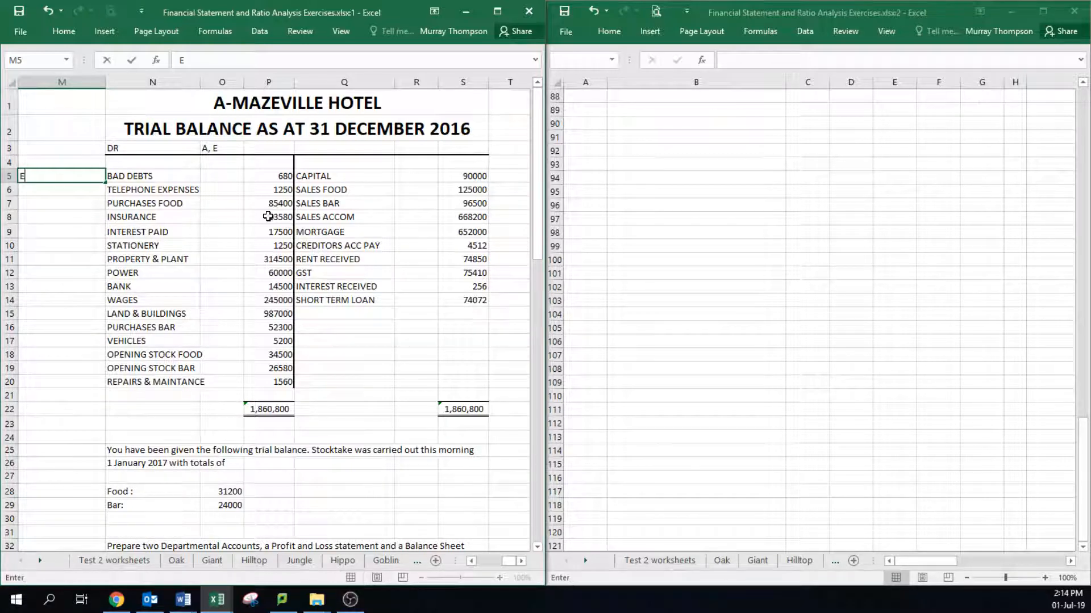
pyautogui.write('E')
pyautogui.press('Return')
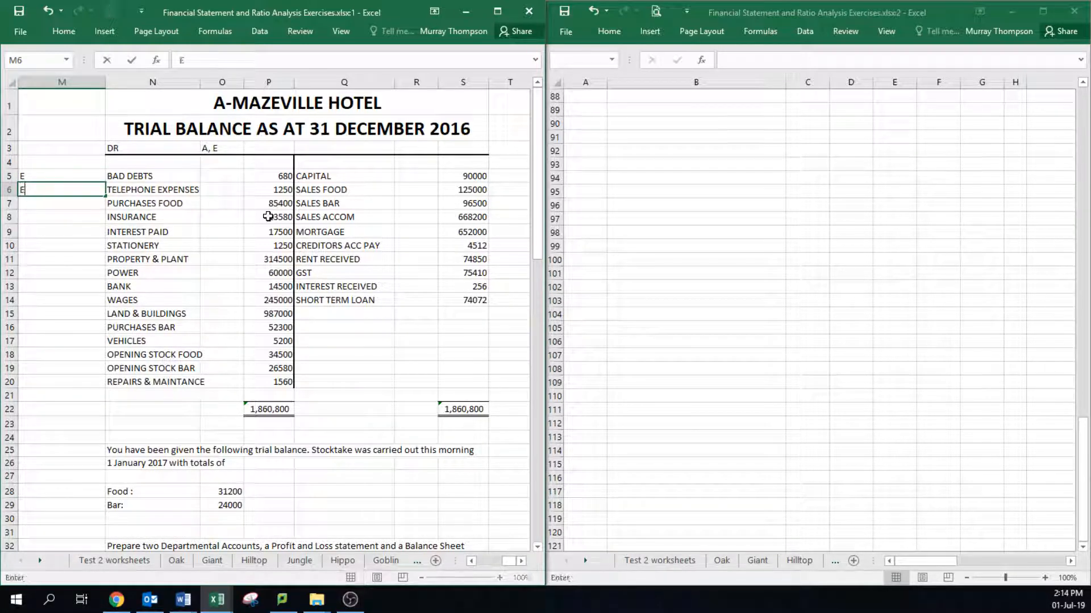
pyautogui.write('E')
pyautogui.press('Return')
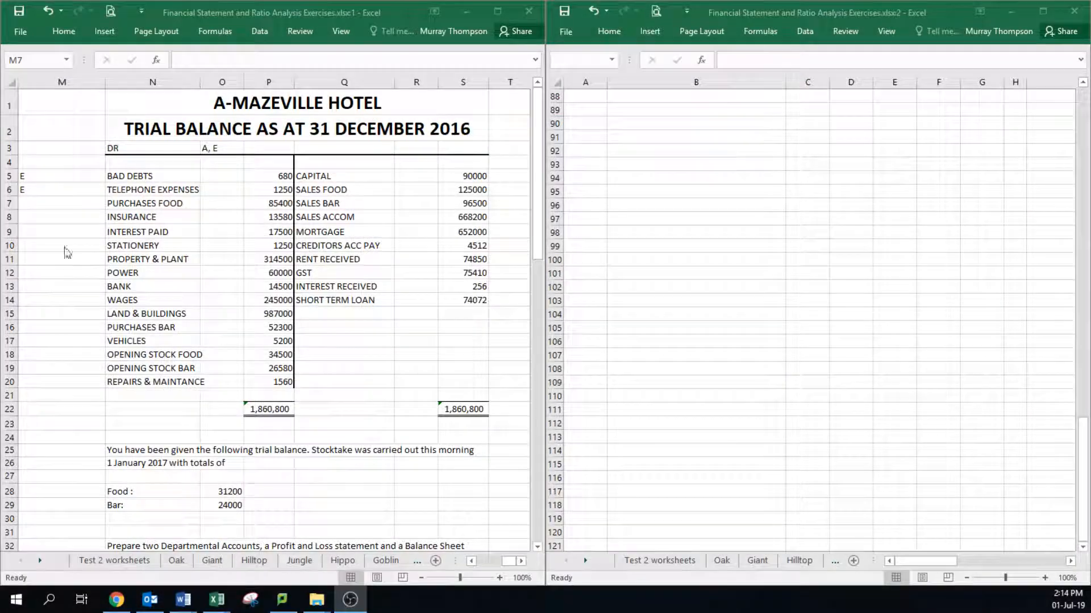
pyautogui.click(49, 204)
pyautogui.write('FD')
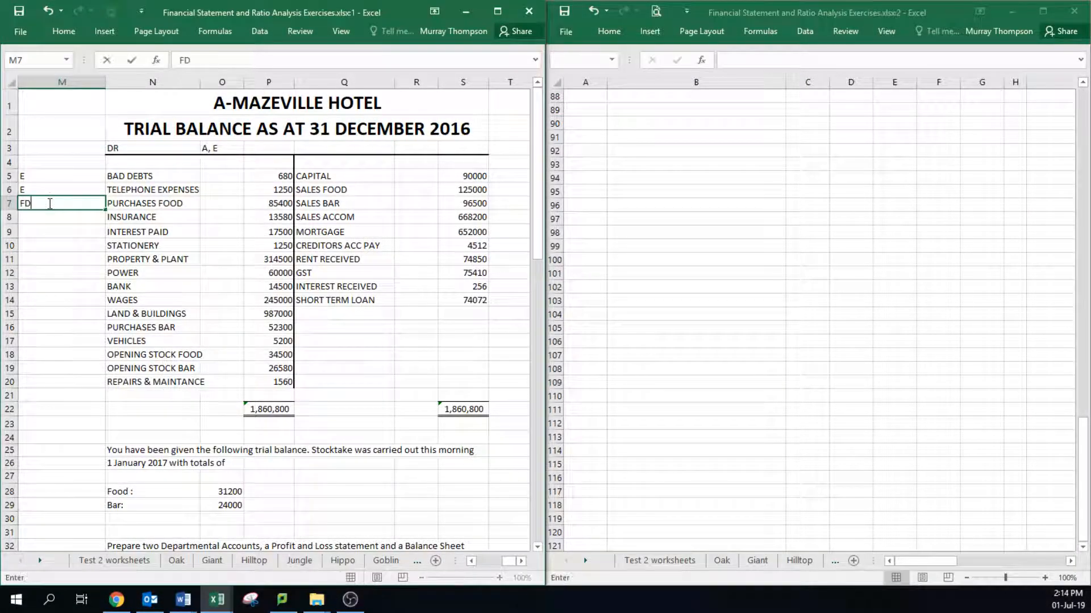
pyautogui.press('Return')
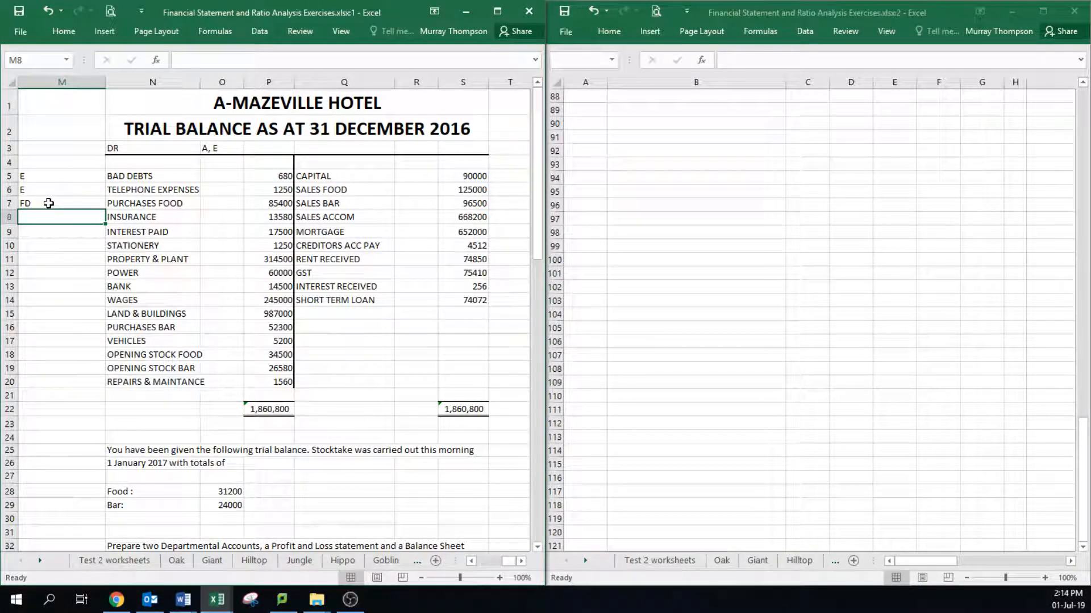
# Step: Classify Insurance, Interest Paid and Stationery as E in cells M8 to M10
pyautogui.write('E')
pyautogui.press('Return')
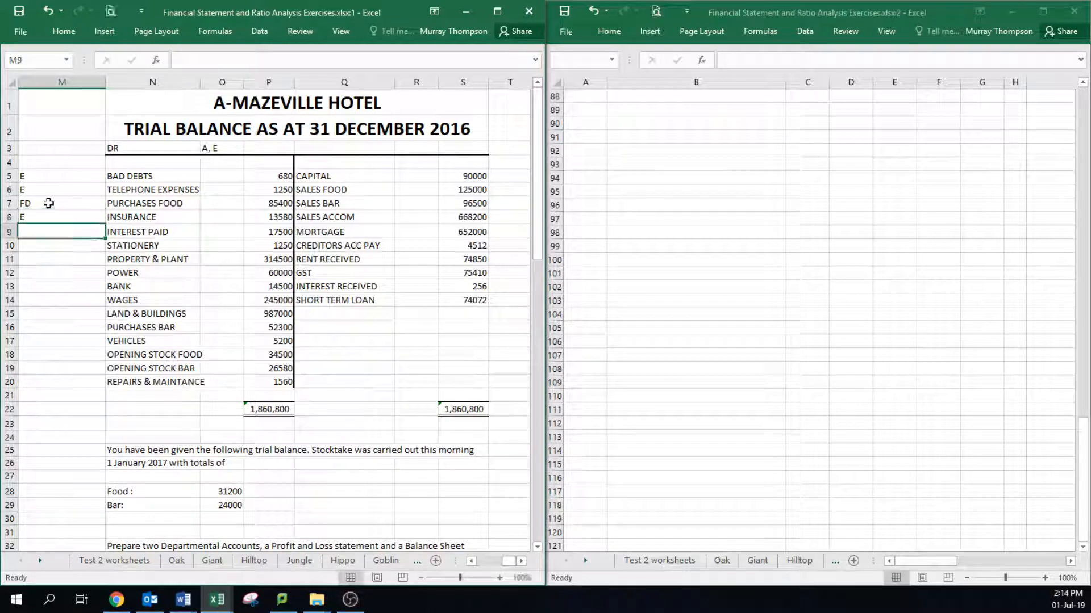
pyautogui.write('E')
pyautogui.press('Return')
pyautogui.write('E')
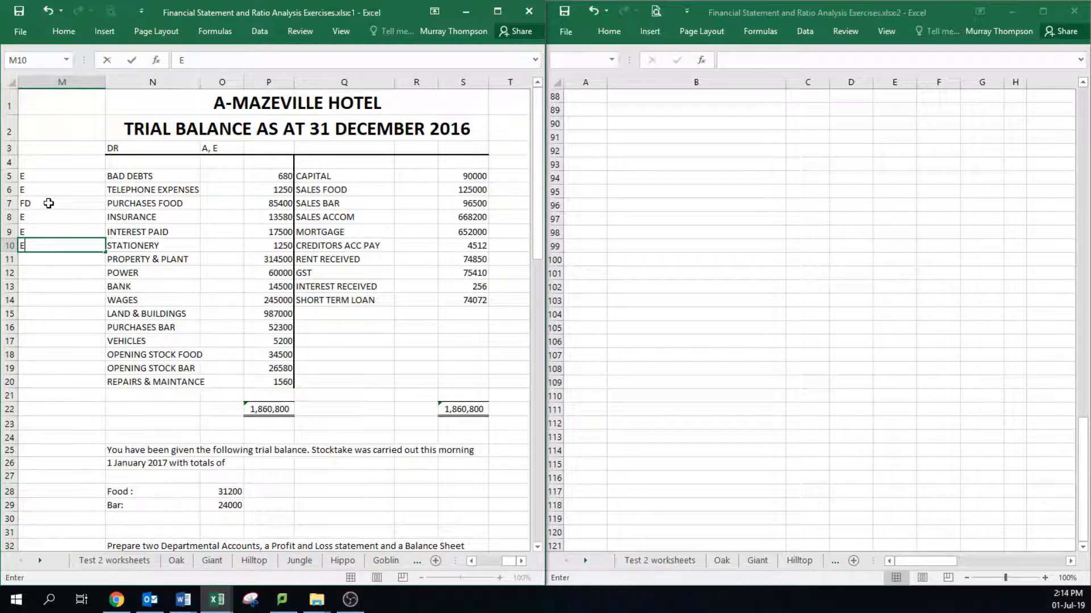
pyautogui.press('Return')
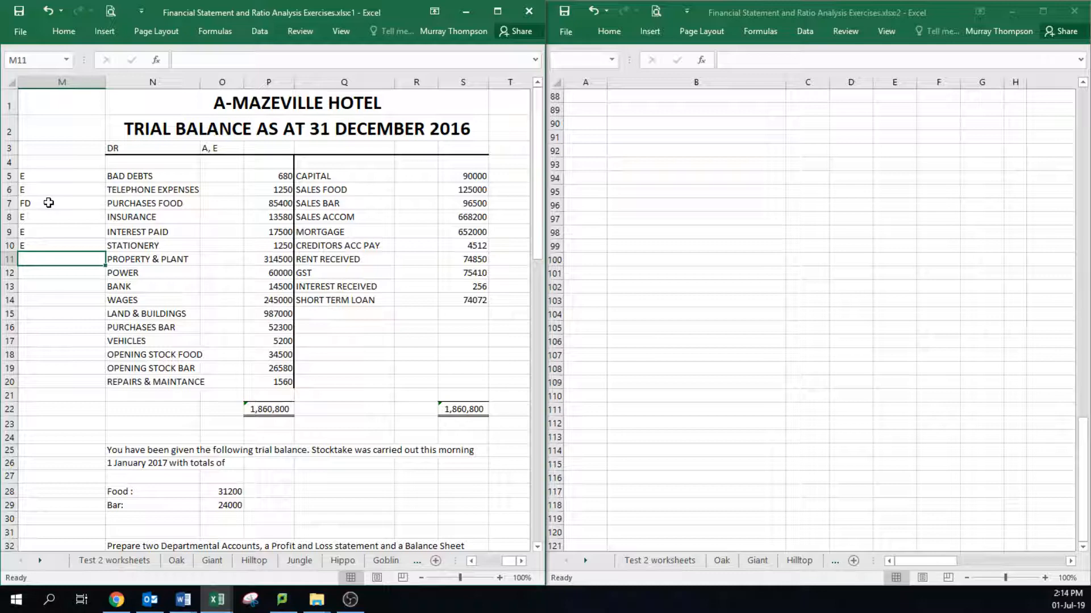
# Step: Classify Property & Plant as NCA, Power as E and Bank as CA in cells M11 to M13
pyautogui.write('NCA')
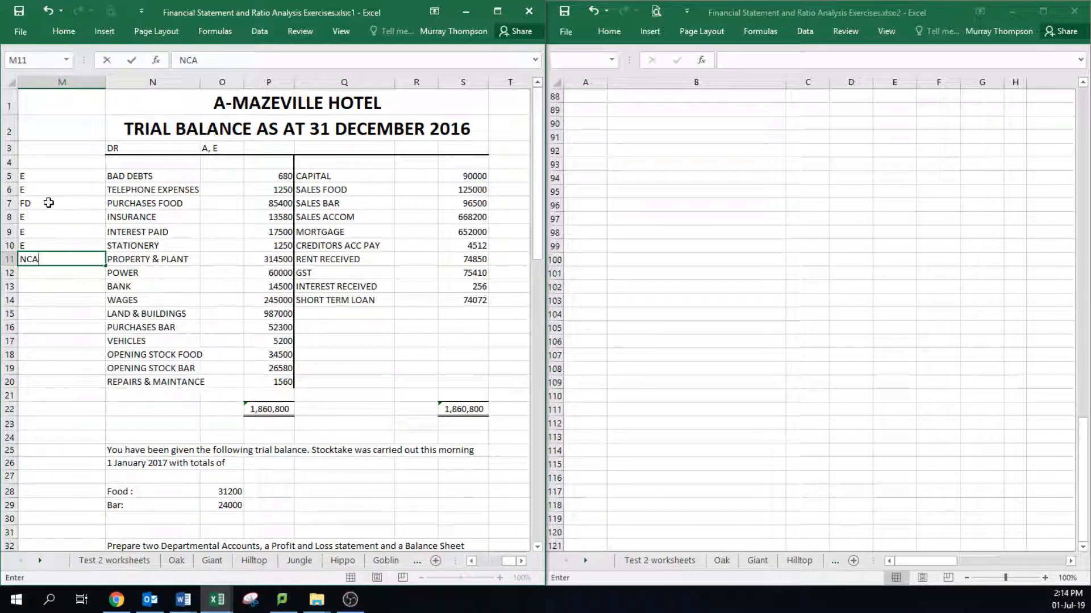
pyautogui.press('Return')
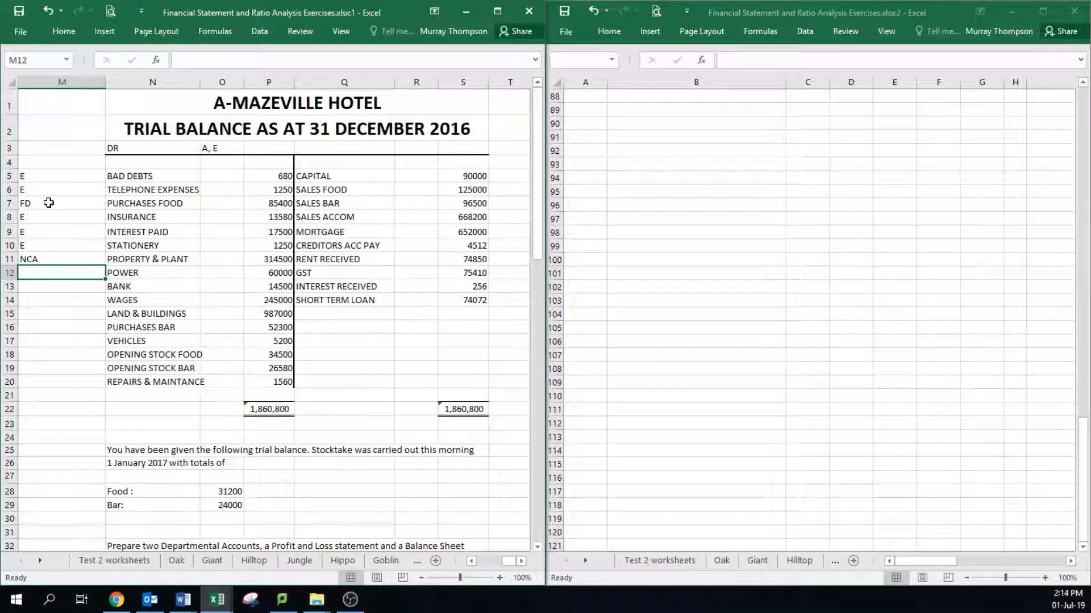
pyautogui.write('E')
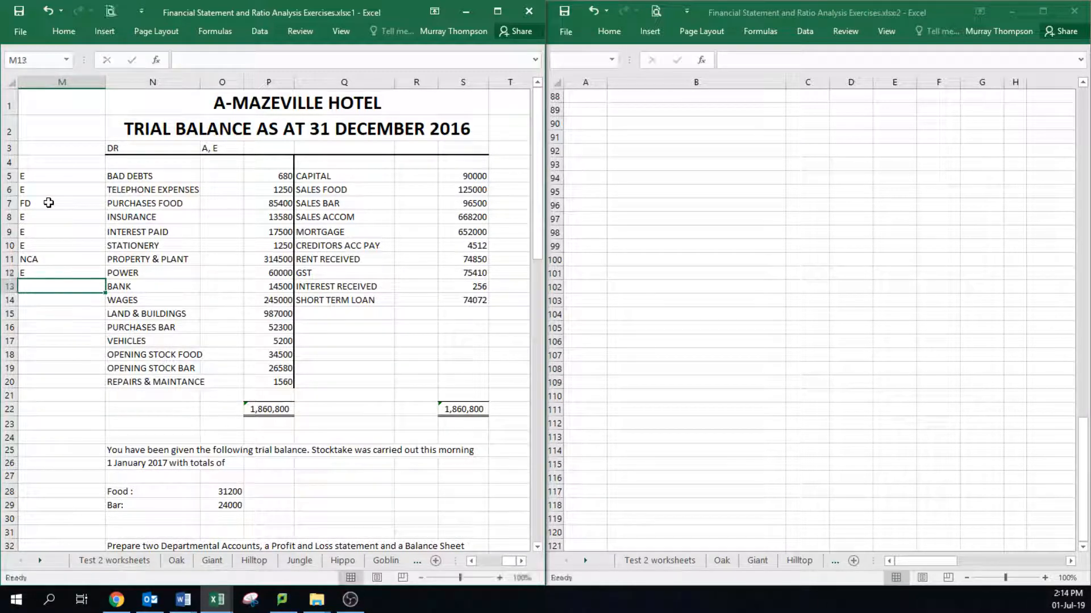
pyautogui.press('Return')
pyautogui.write('CA')
pyautogui.press('Return')
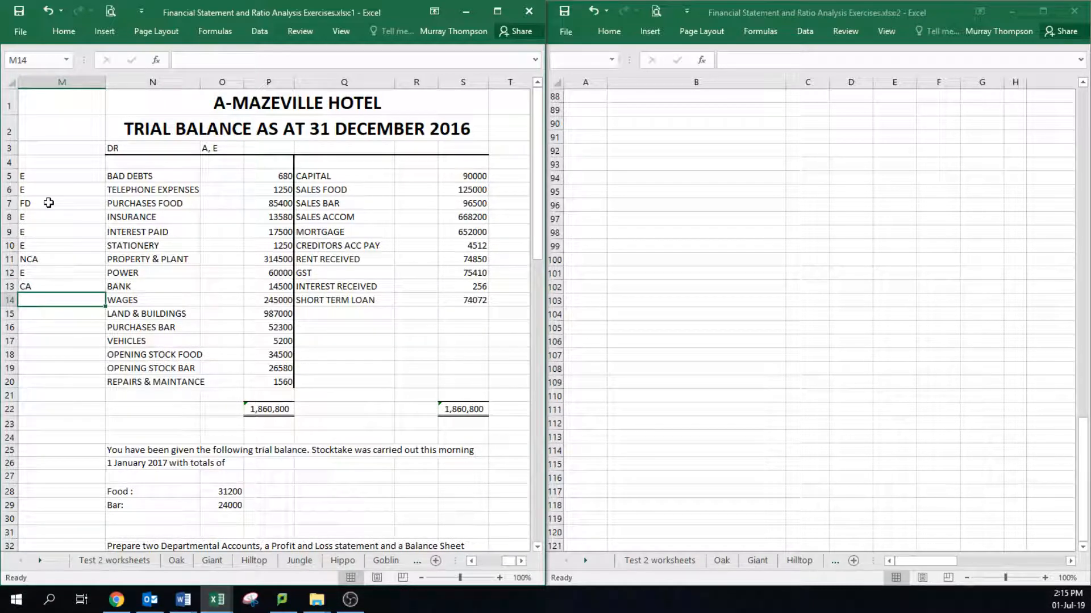
# Step: Classify Wages as E, Land & Buildings as NCA and Purchases Bar as BD in cells M14 to M16
pyautogui.write('E')
pyautogui.press('Return')
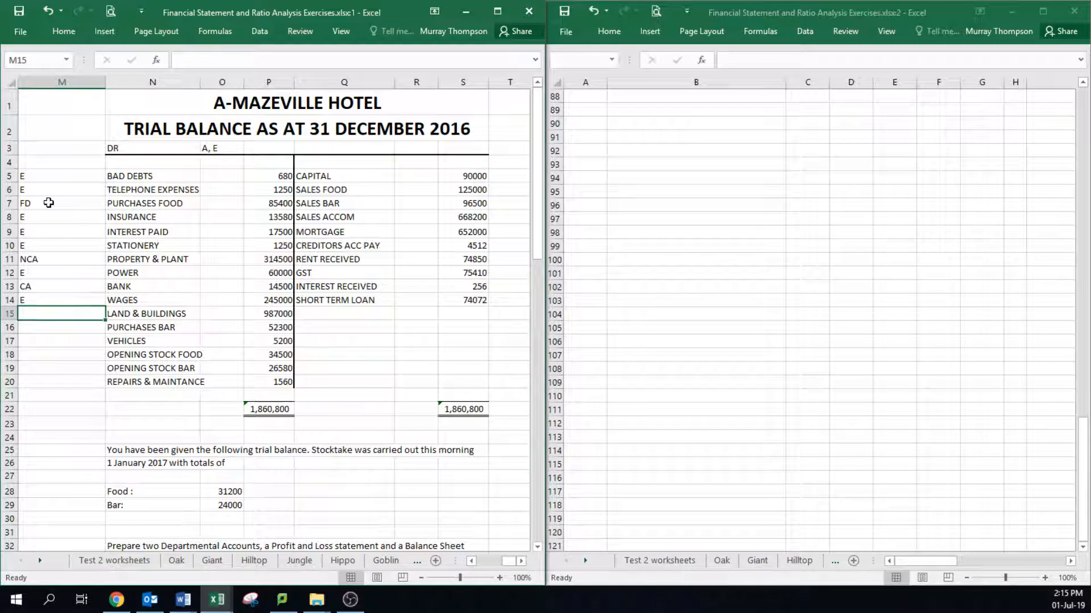
pyautogui.write('NCA')
pyautogui.press('Return')
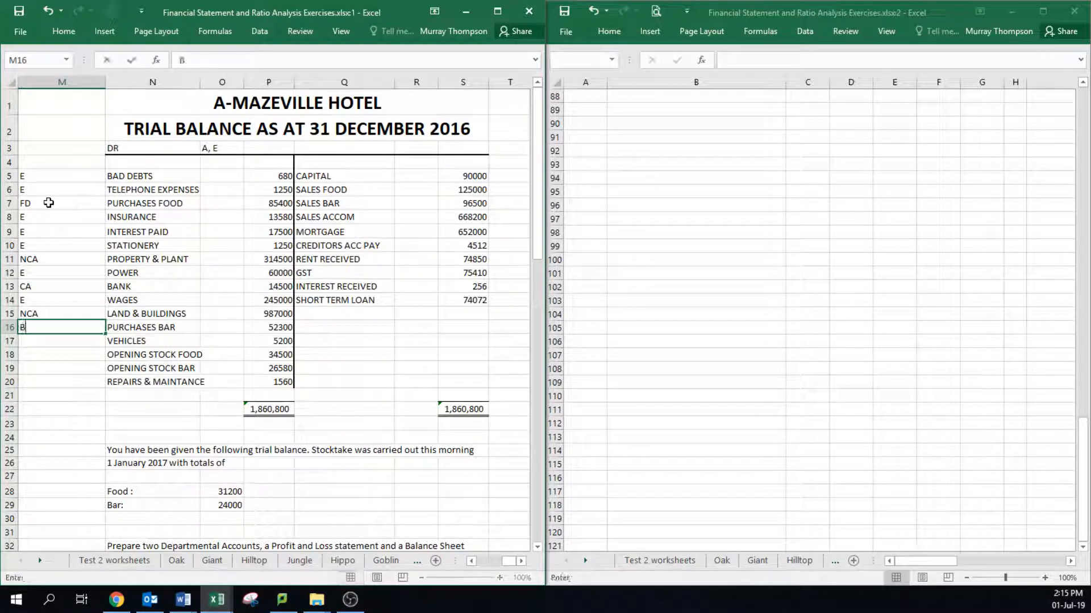
pyautogui.write('BD')
pyautogui.press('Return')
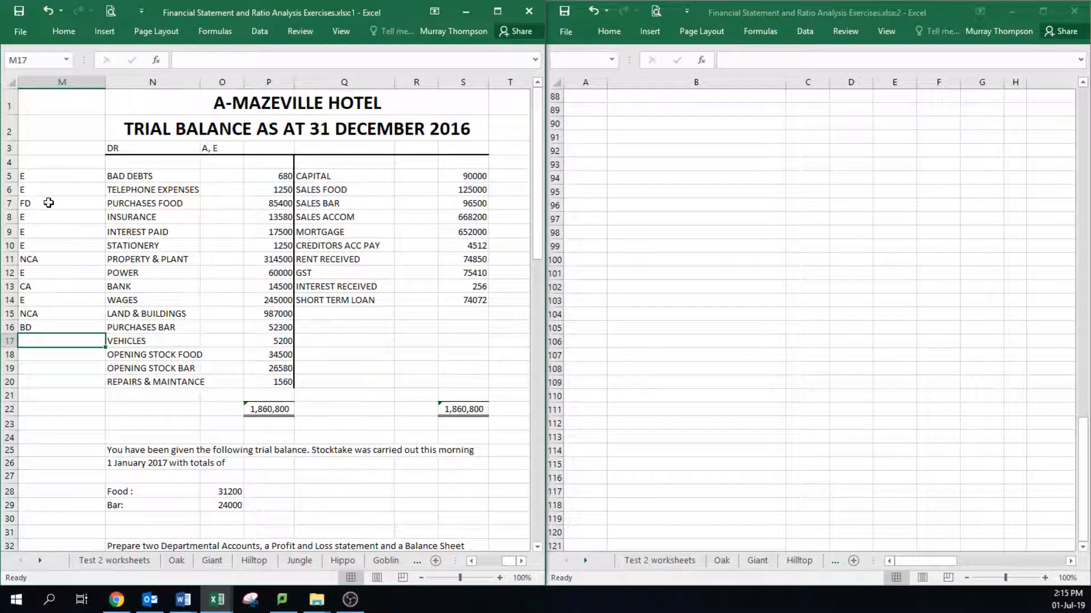
# Step: Classify Vehicles as NCA, Opening Stock Food as FD, Opening Stock Bar as BD and Repairs as E in cells M17 to M20
pyautogui.write('NCA')
pyautogui.press('Return')
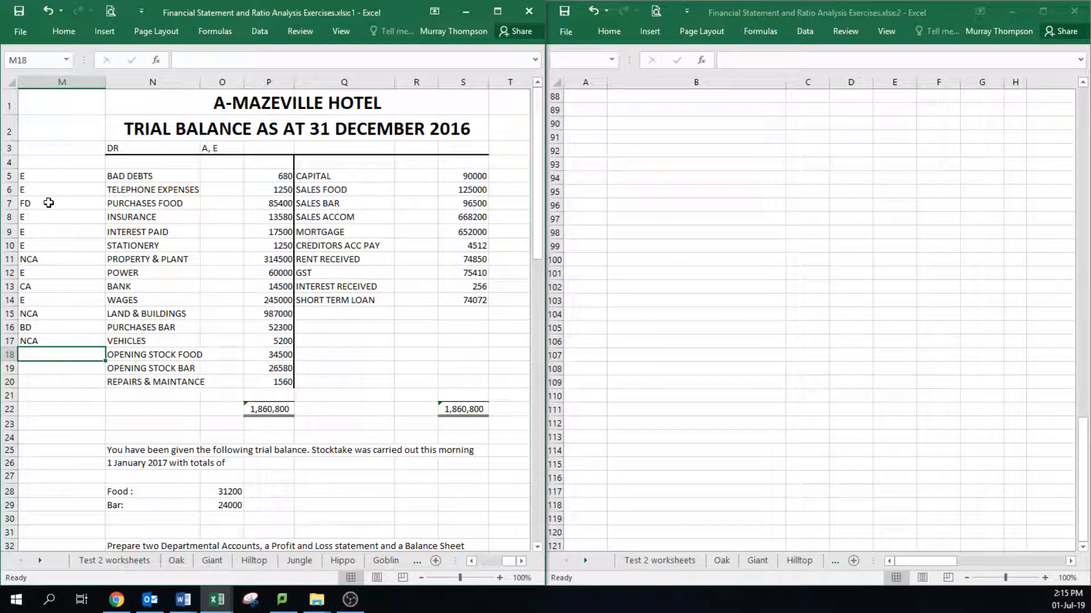
pyautogui.write('FD')
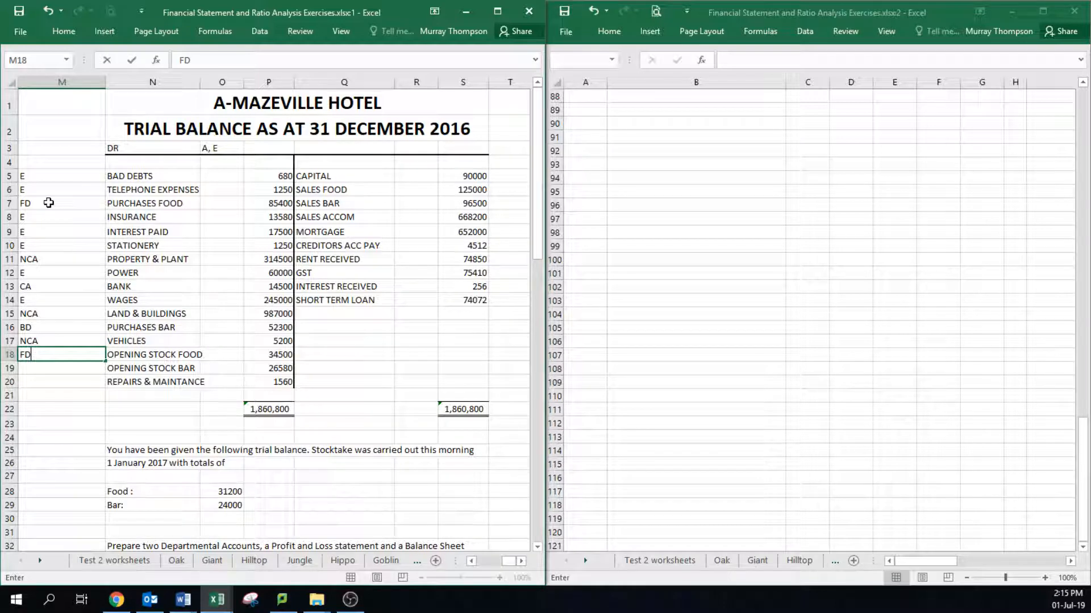
pyautogui.press('Return')
pyautogui.write('BD')
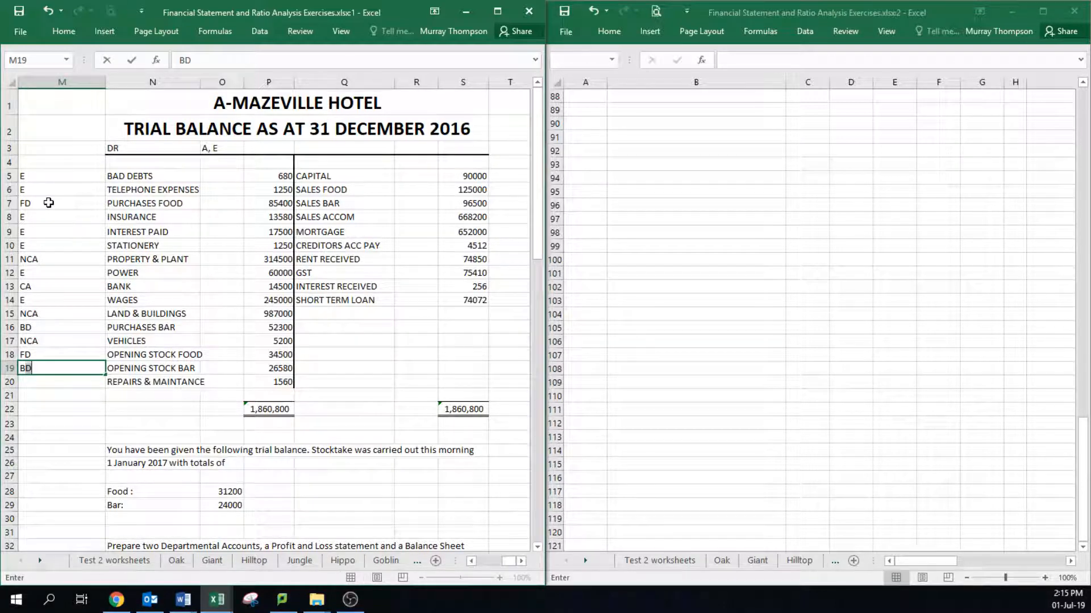
pyautogui.press('Return')
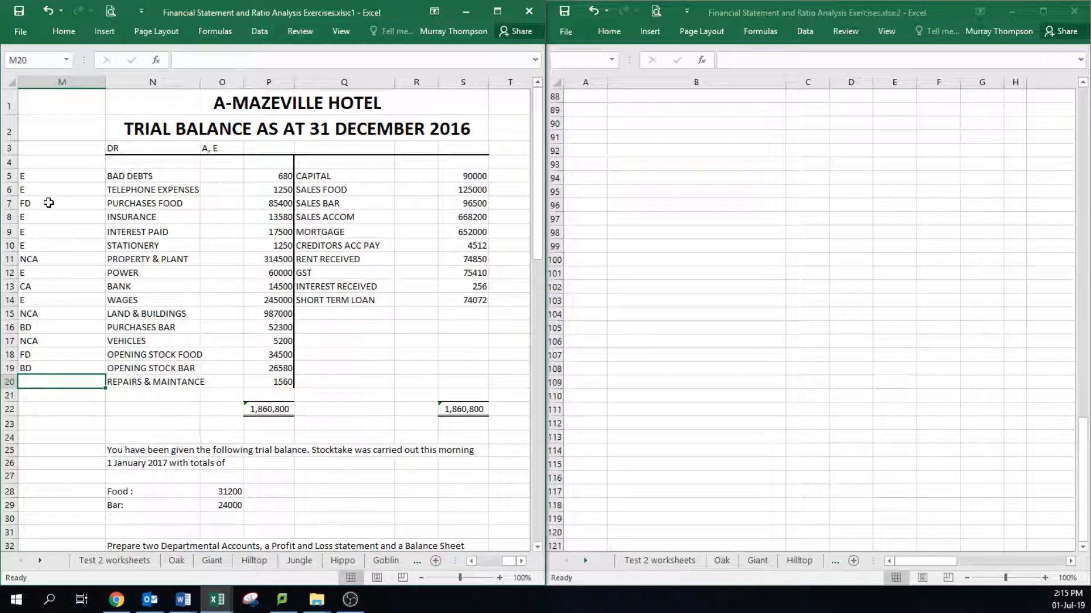
pyautogui.write('E')
pyautogui.press('Return')
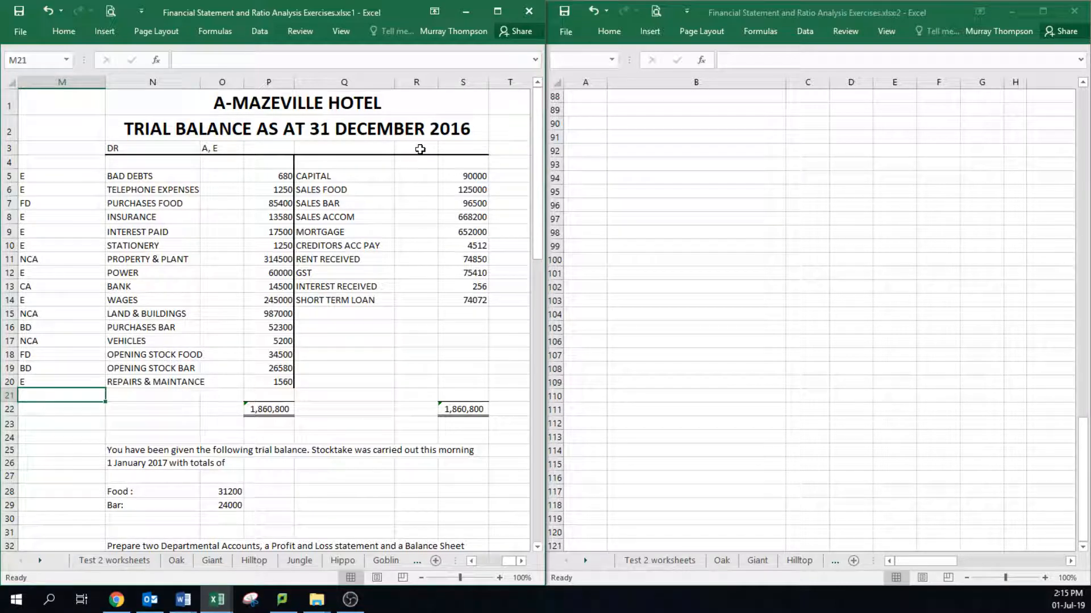
# Step: Label the credit side of the trial balance with CR in S3 and L, R, OE in Q3
pyautogui.click(461, 148)
pyautogui.write('CR')
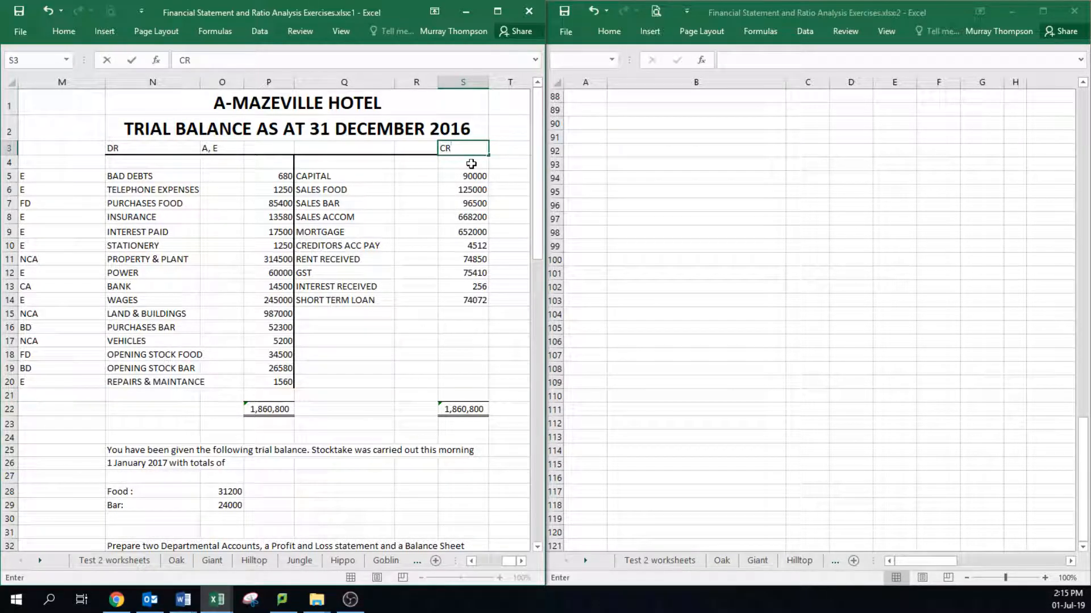
pyautogui.press('Return')
pyautogui.press('Up')
pyautogui.press('Left')
pyautogui.press('Left')
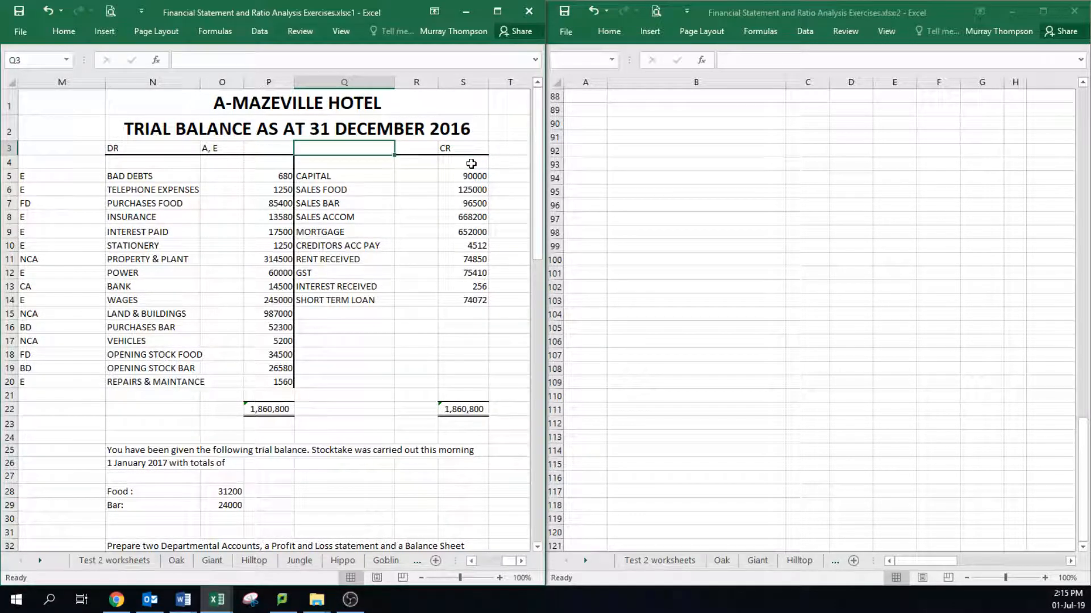
pyautogui.write('L,')
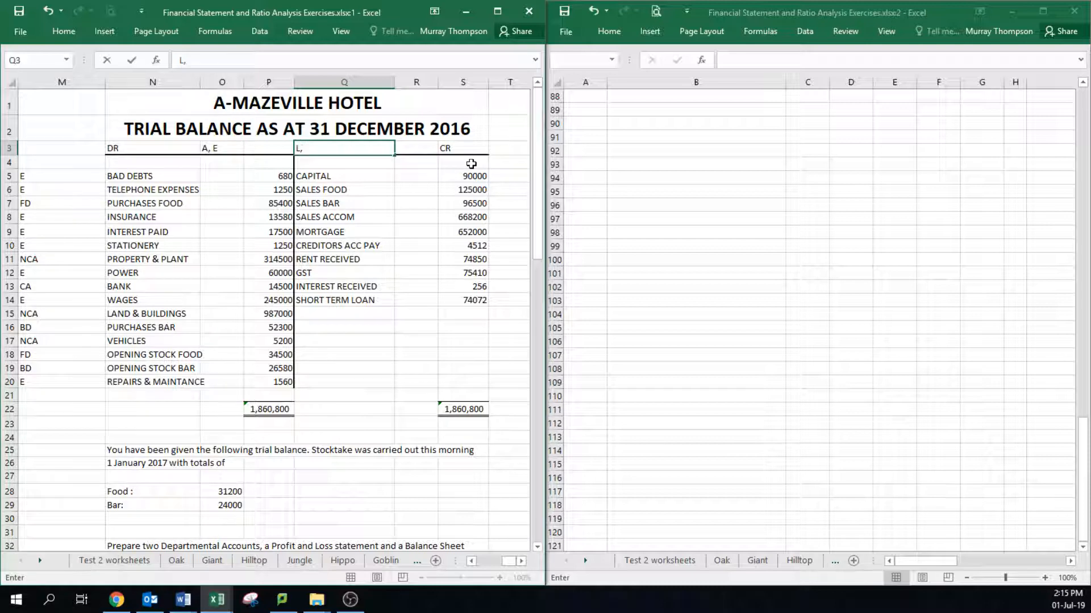
pyautogui.write(' R, OE')
pyautogui.press('Return')
# Step: Classify Capital as OE in cell T5 beside its credit amount
pyautogui.press('Down')
pyautogui.press('Right')
pyautogui.press('Right')
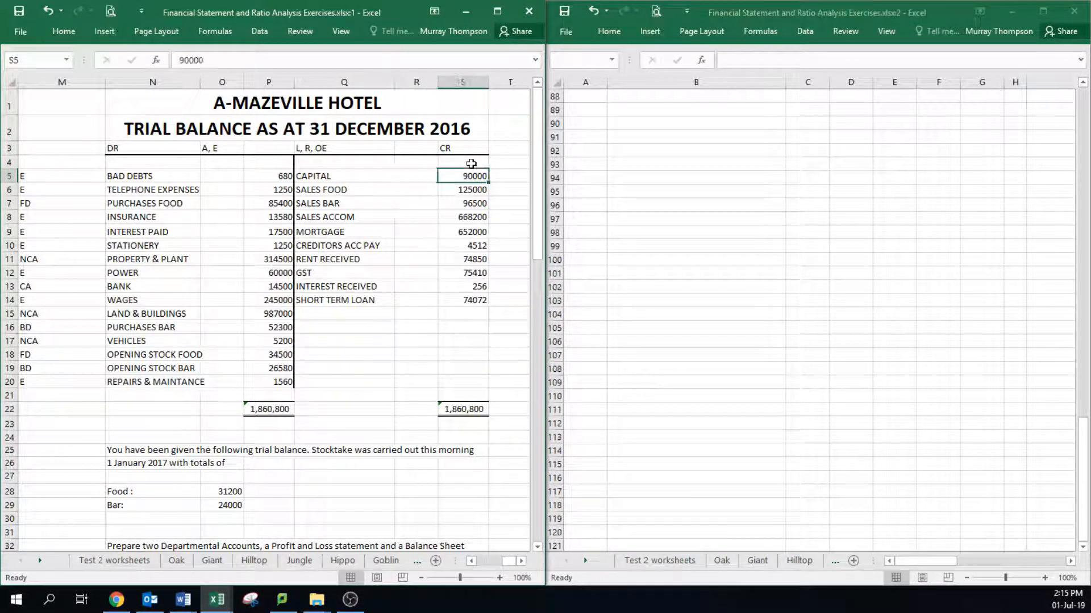
pyautogui.press('Right')
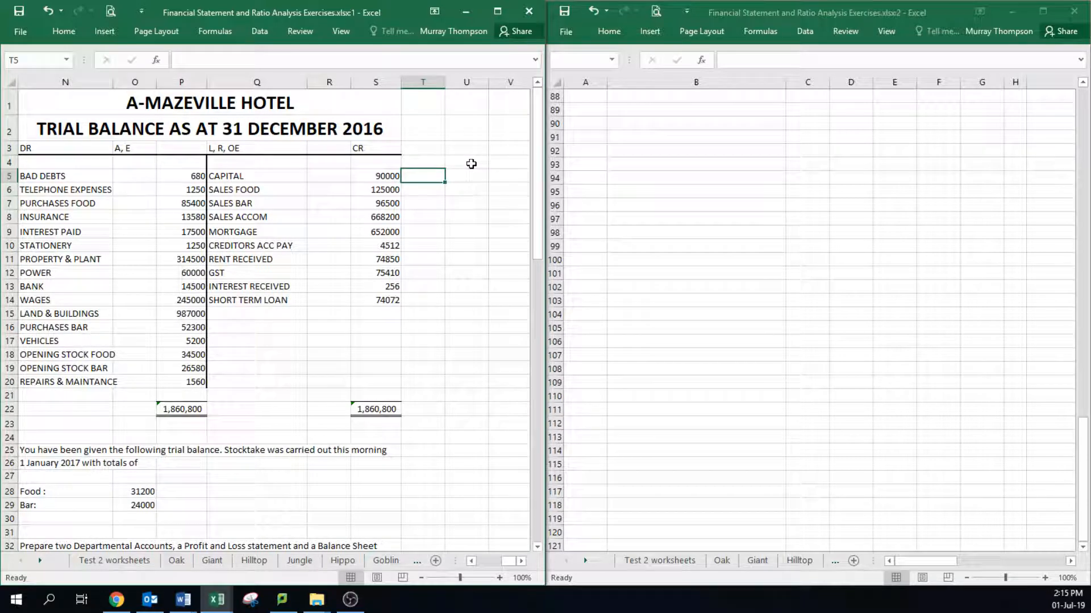
pyautogui.write('OE')
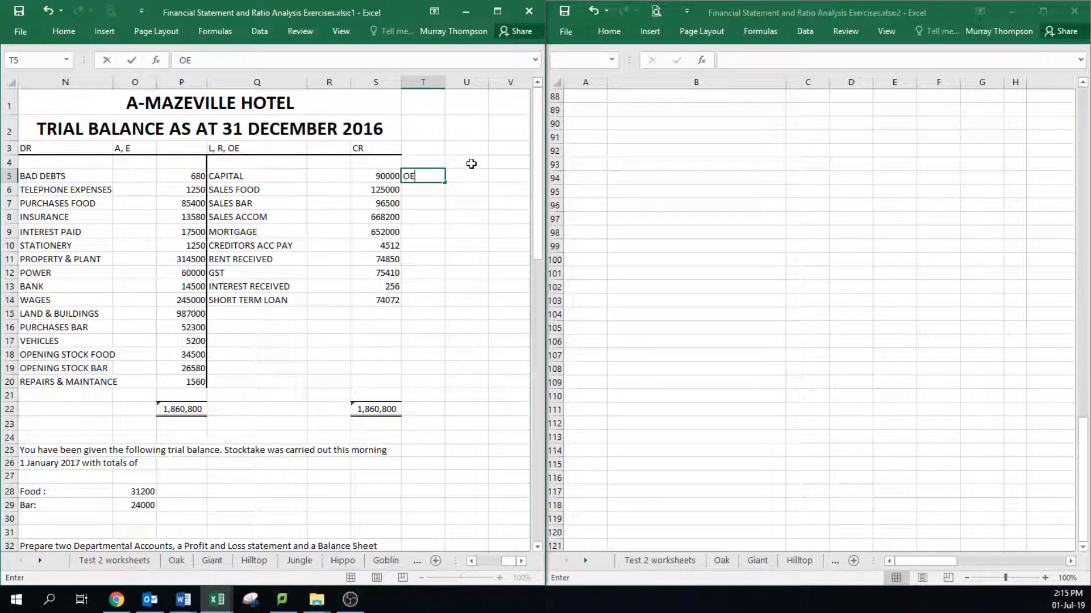
pyautogui.press('Return')
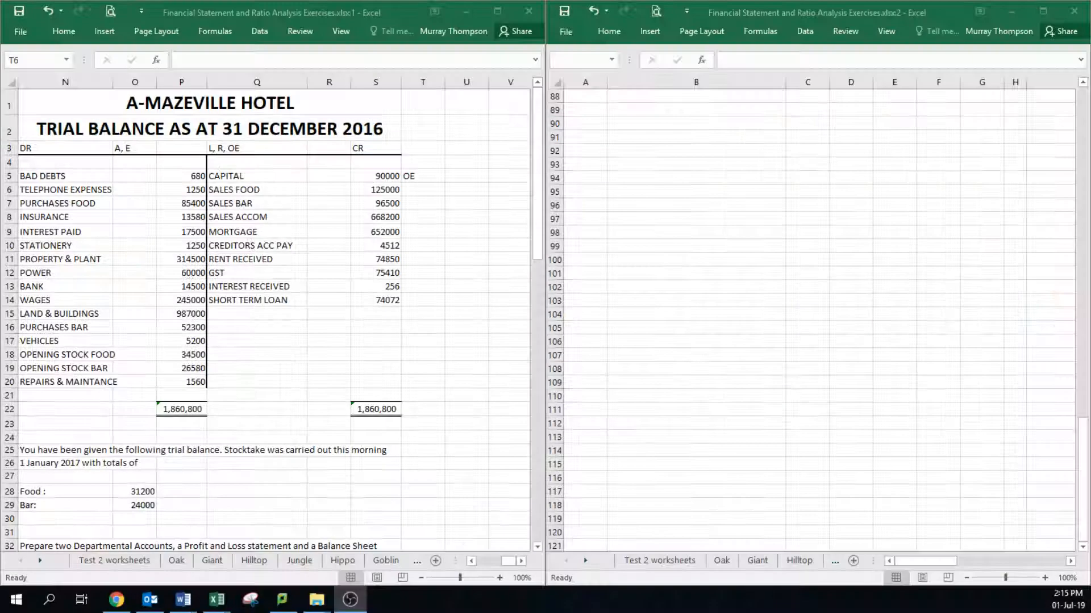
# Step: Classify Sales Food as FD, Sales Bar as BD and Sales Accom as R in cells T6 to T8
pyautogui.click(424, 190)
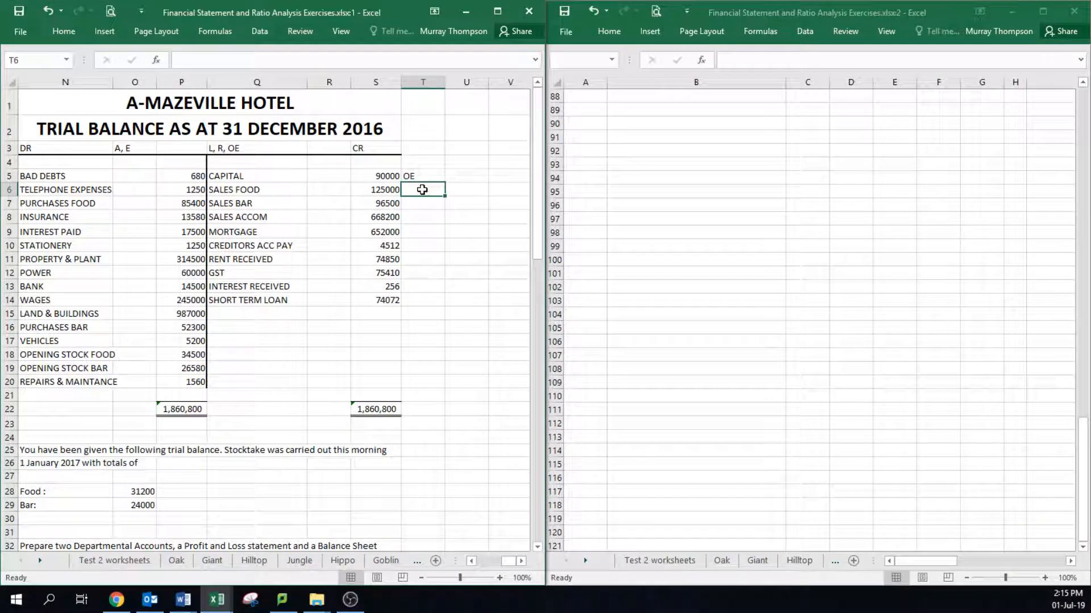
pyautogui.write('FD')
pyautogui.press('Return')
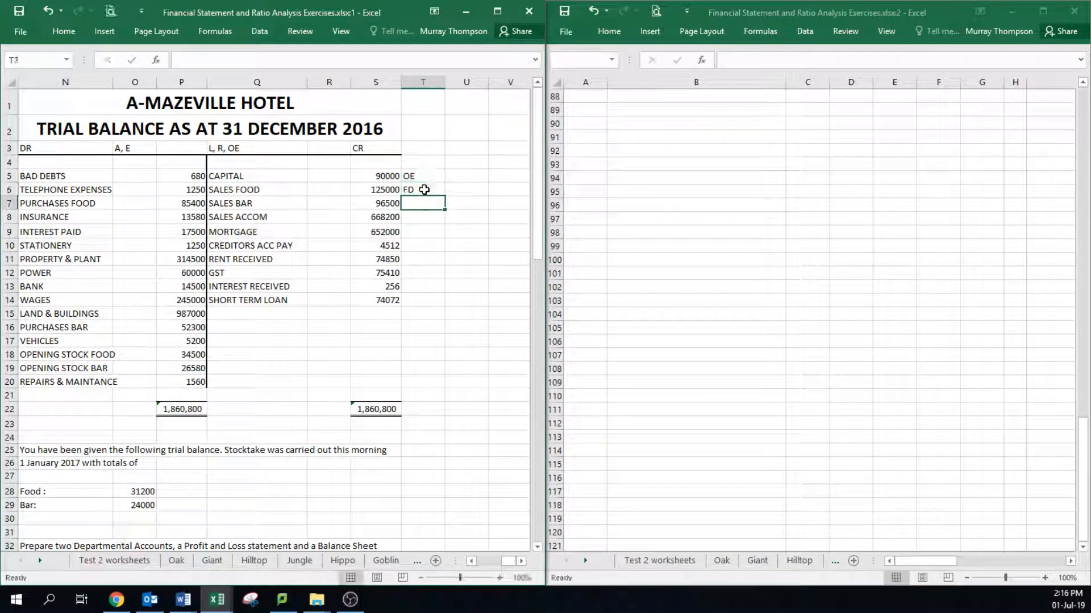
pyautogui.write('BD')
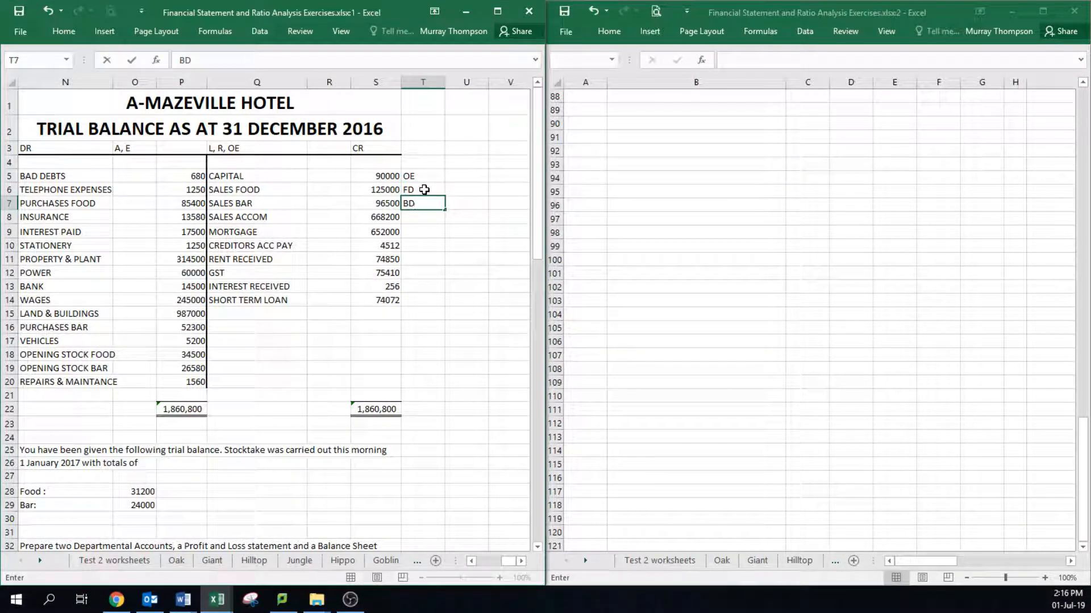
pyautogui.press('Return')
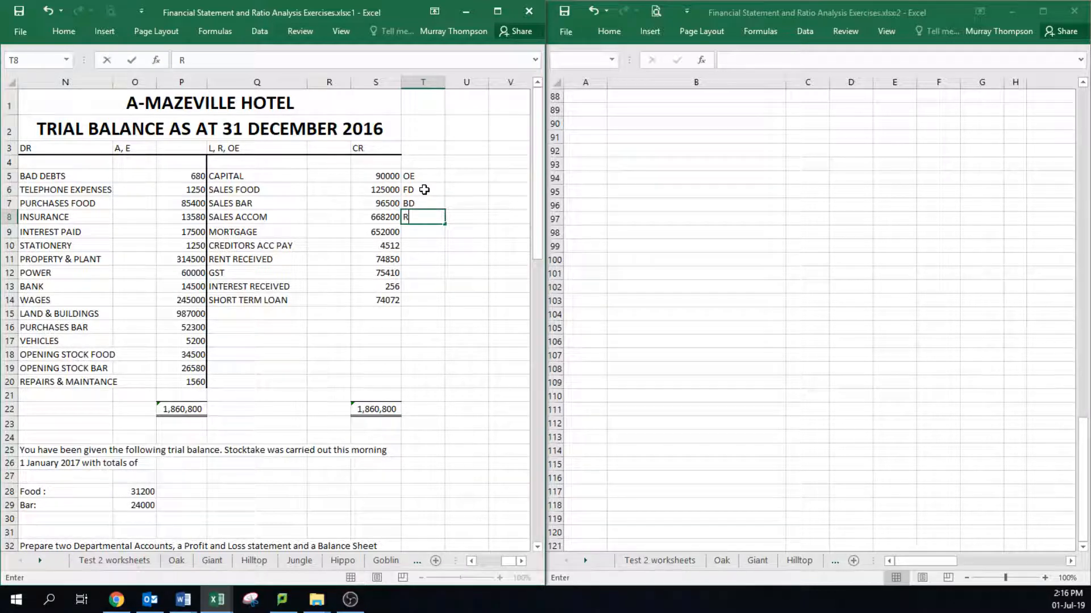
pyautogui.write('R')
pyautogui.press('Return')
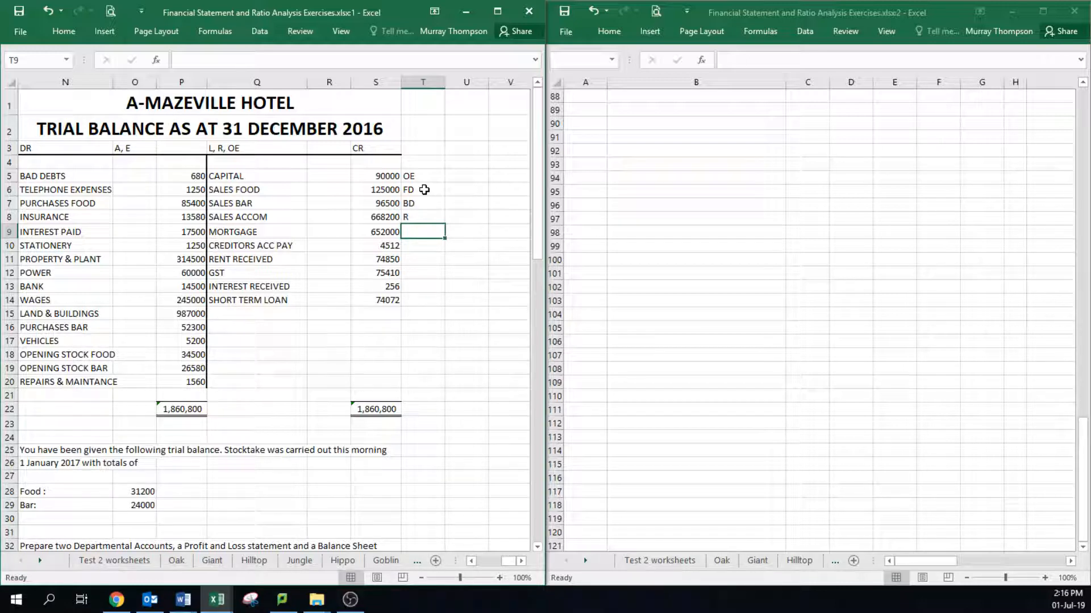
# Step: Classify Mortgage as NCL, Creditors Acc Pay as CL and Rent Received as R in cells T9 to T11
pyautogui.write('NCL')
pyautogui.press('Return')
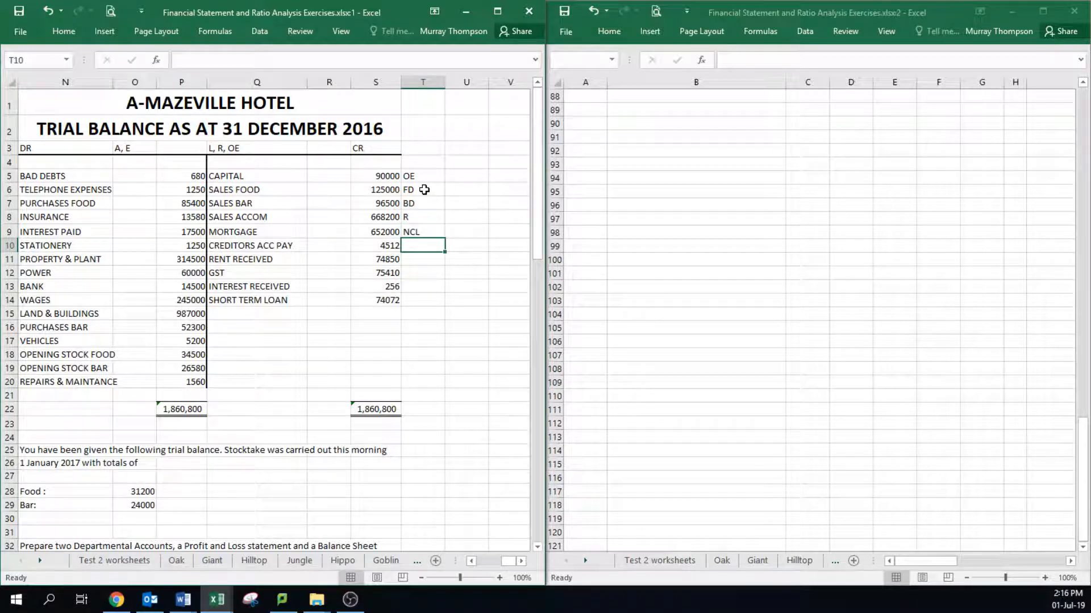
pyautogui.write('CL')
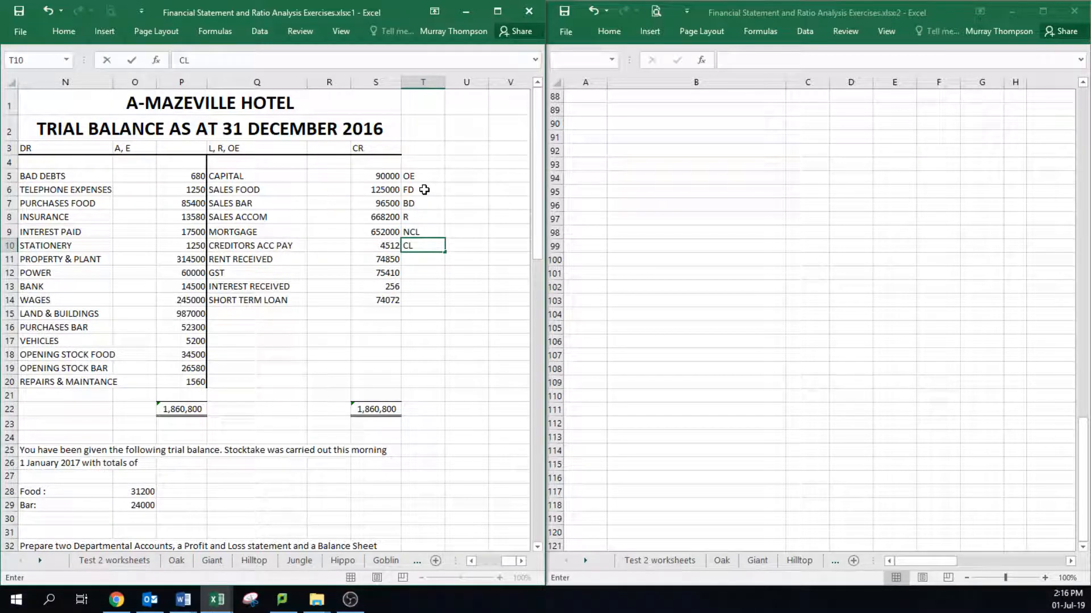
pyautogui.press('Return')
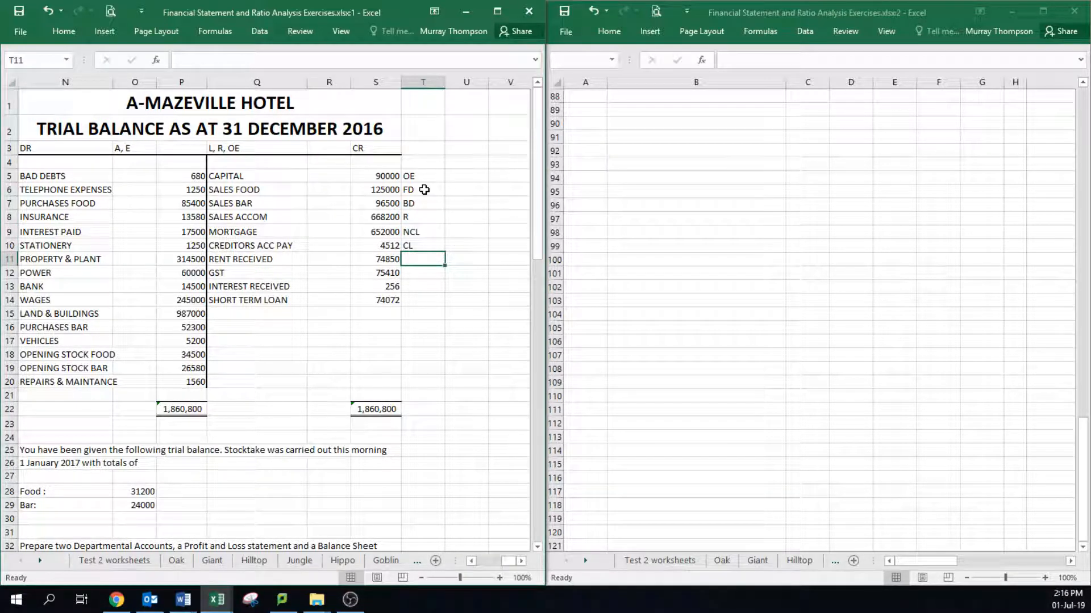
pyautogui.write('R')
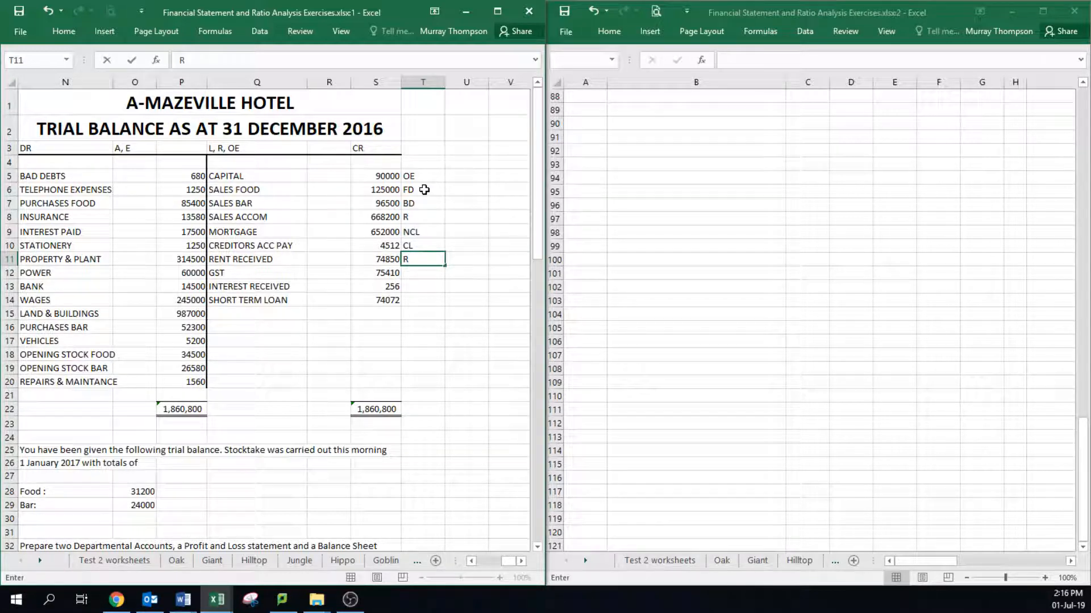
pyautogui.press('Return')
# Step: Classify GST as CL, Interest Received as R and Short Term Loan as CL in cells T12 to T14
pyautogui.write('CL')
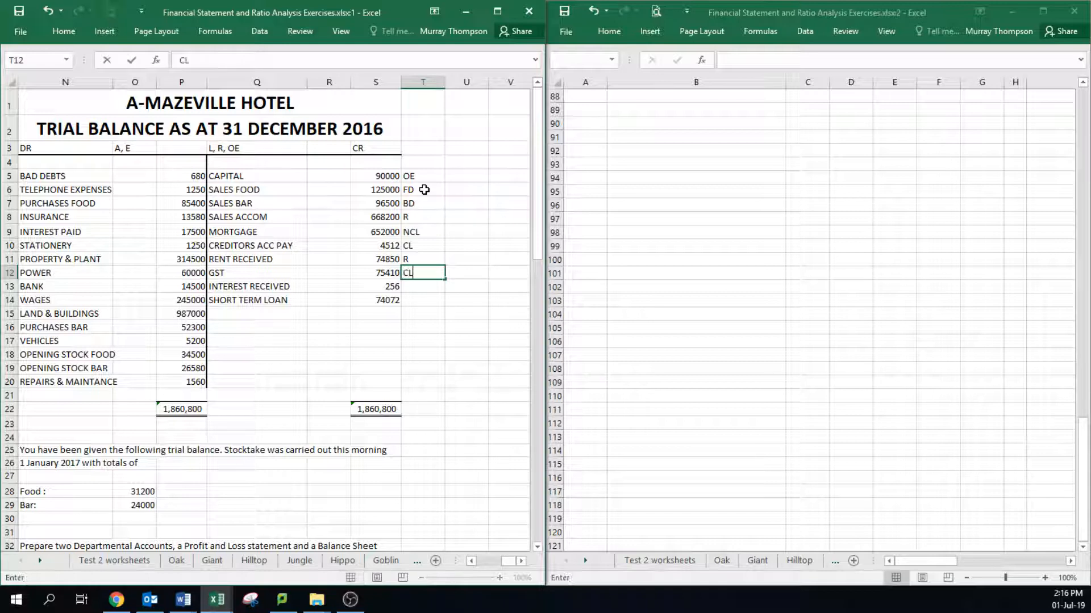
pyautogui.press('Return')
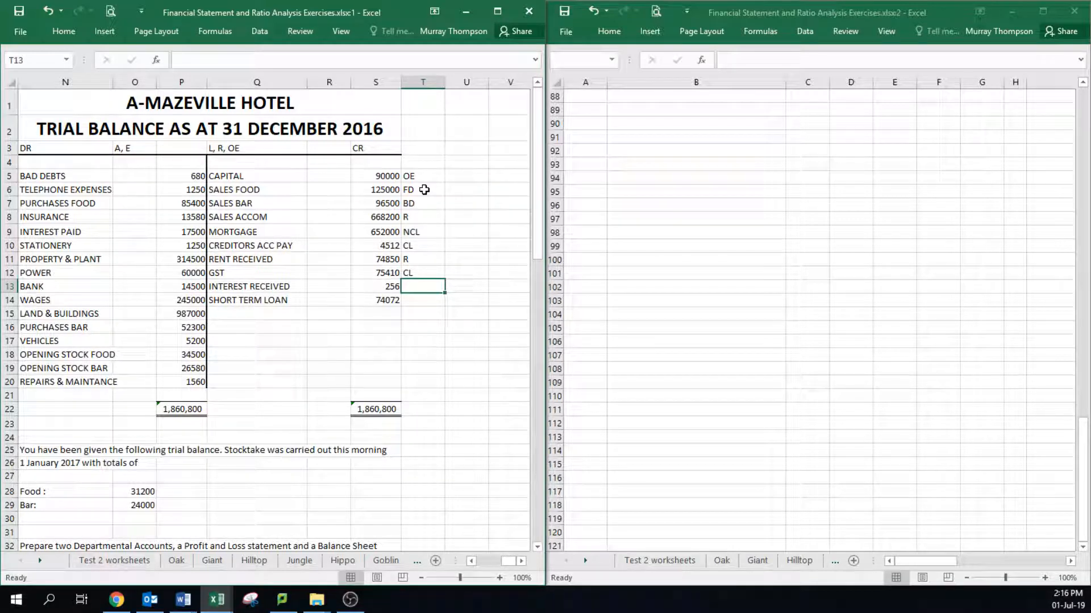
pyautogui.write('R')
pyautogui.press('Return')
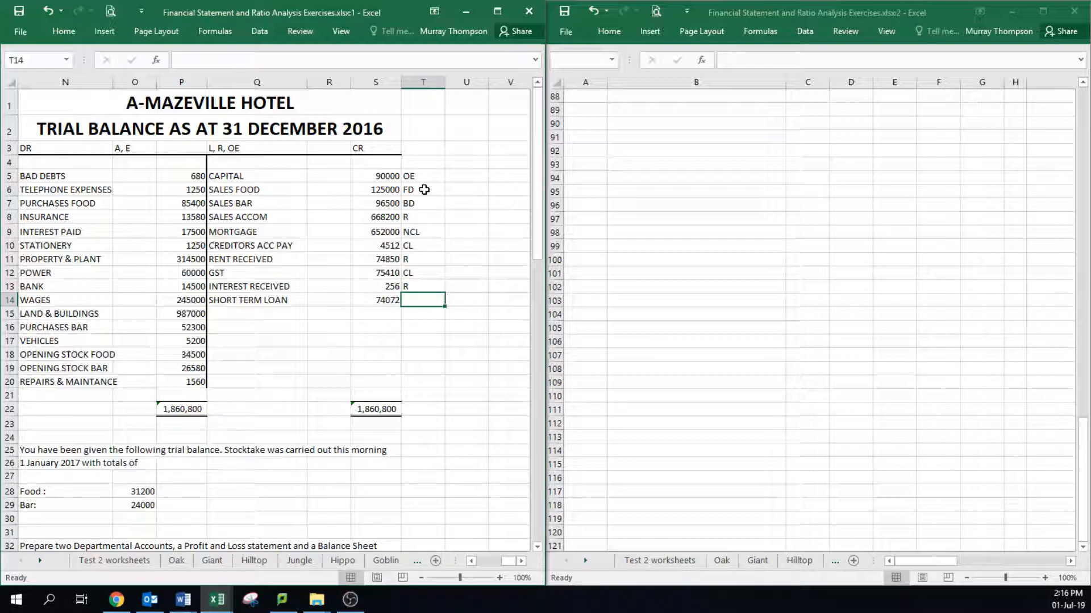
pyautogui.write('CL')
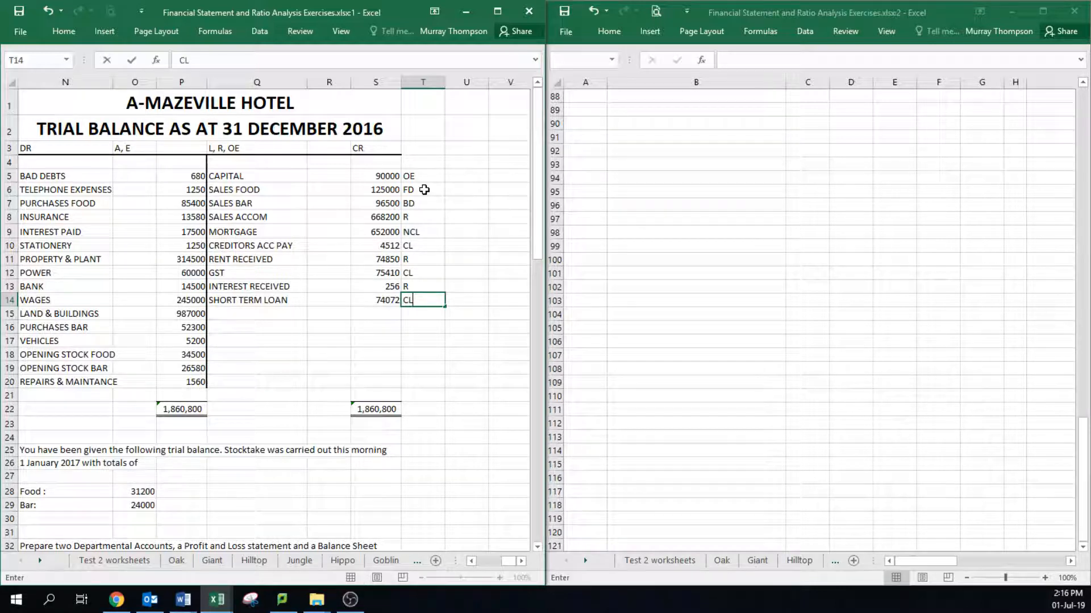
pyautogui.press('Return')
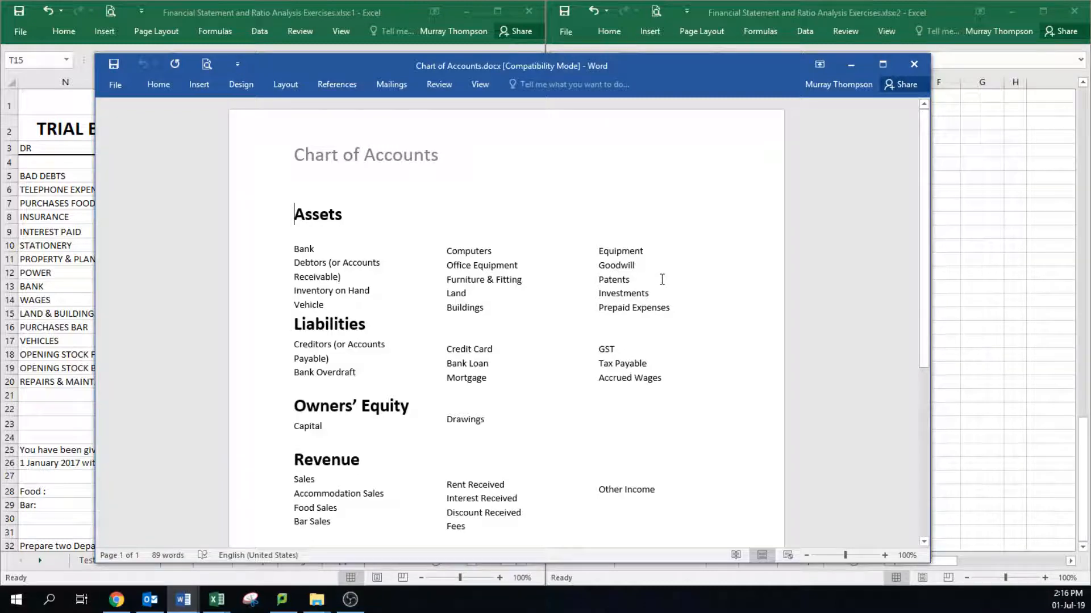
# Step: Switch to the Chart of Accounts document in Word, review the account names under each element, and return to the trial balance in Excel
pyautogui.scroll(-1, 614, 244)
pyautogui.scroll(1, 614, 245)
pyautogui.moveTo(290, 219); pyautogui.dragTo(345, 216)
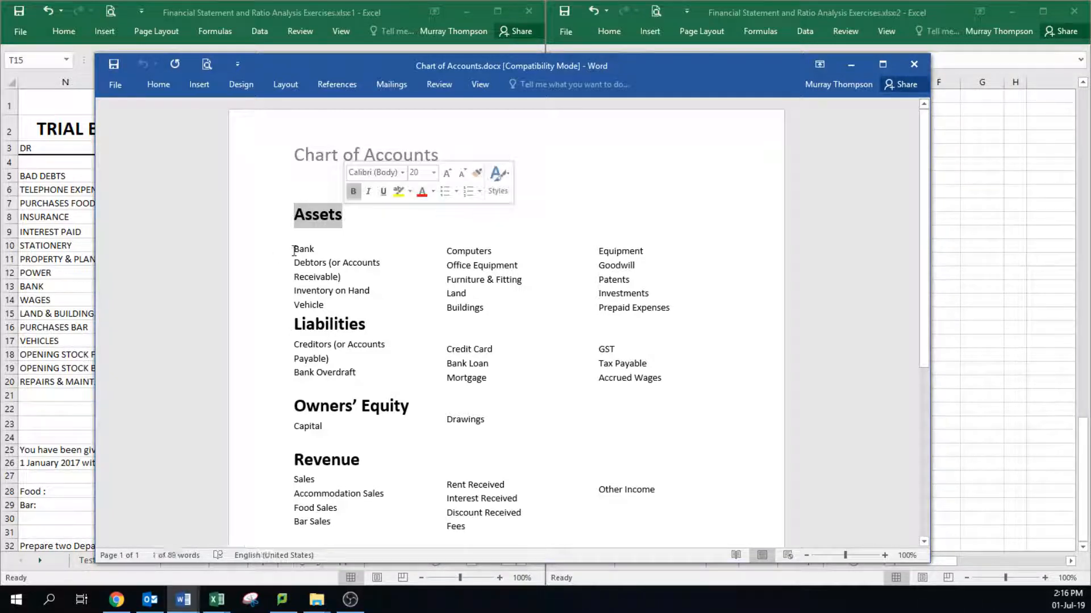
pyautogui.moveTo(293, 249); pyautogui.dragTo(678, 310)
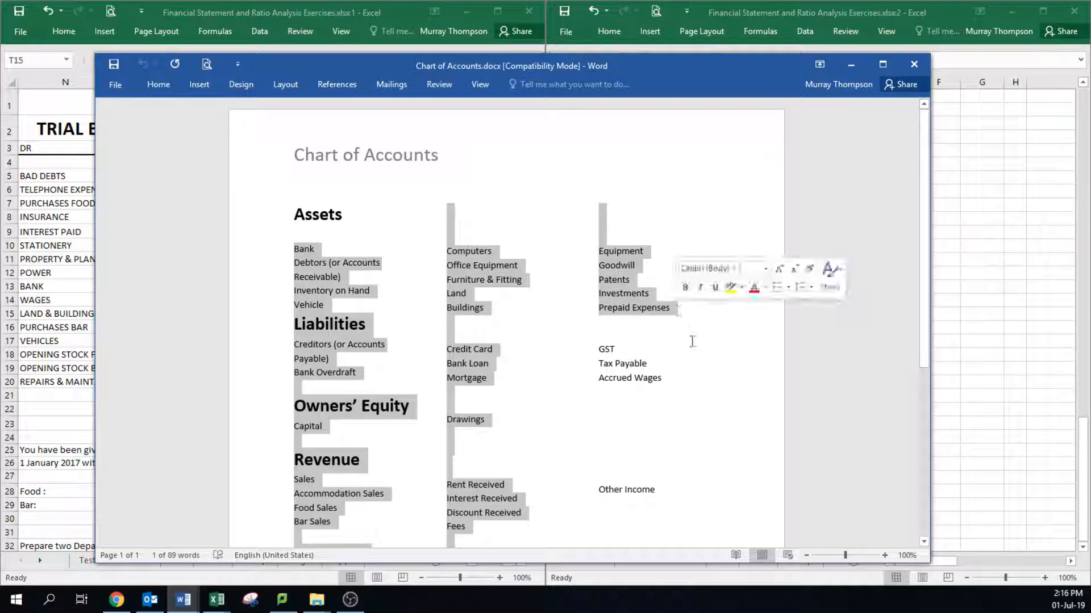
pyautogui.click(366, 320)
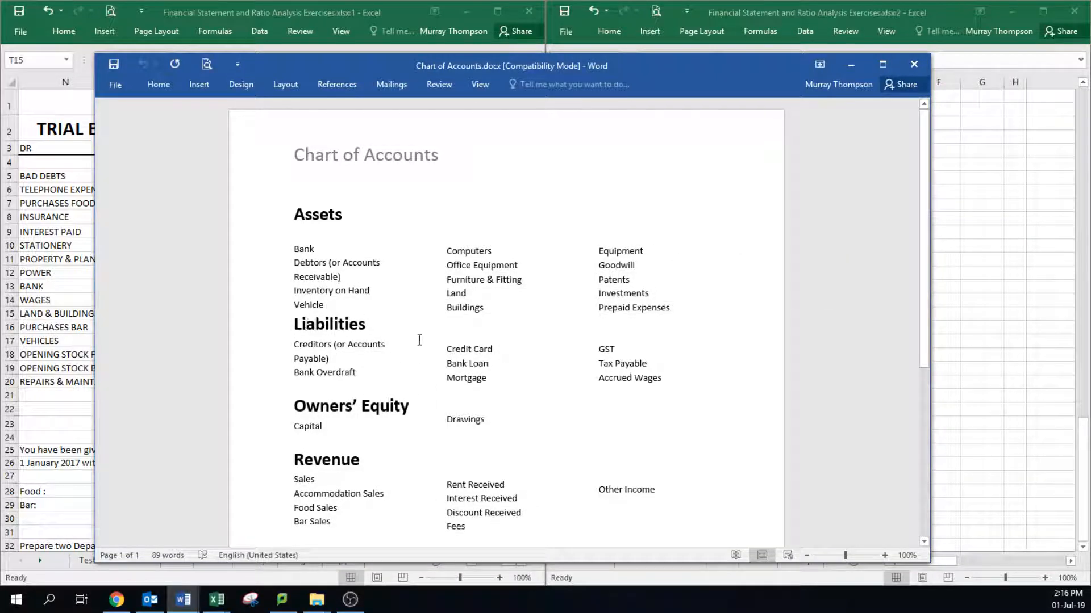
pyautogui.scroll(-5, 385, 411)
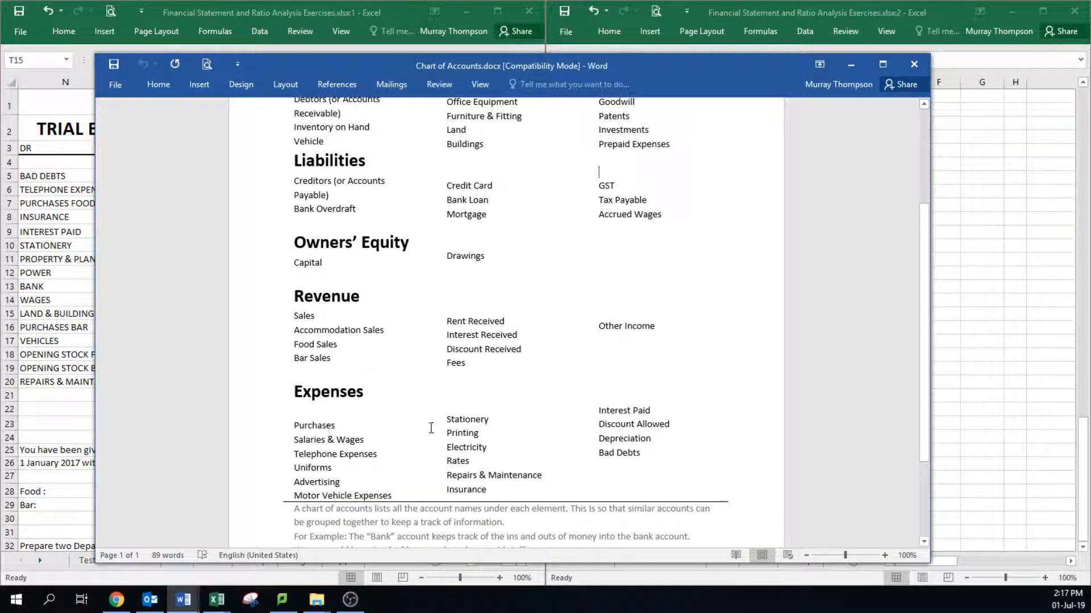
pyautogui.scroll(5, 443, 431)
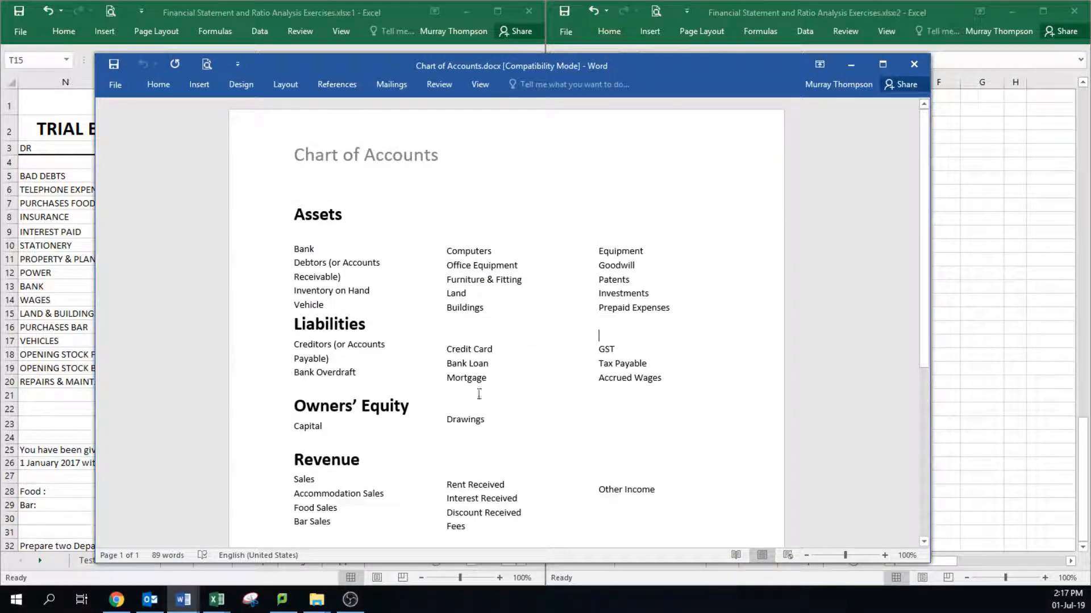
pyautogui.click(851, 65)
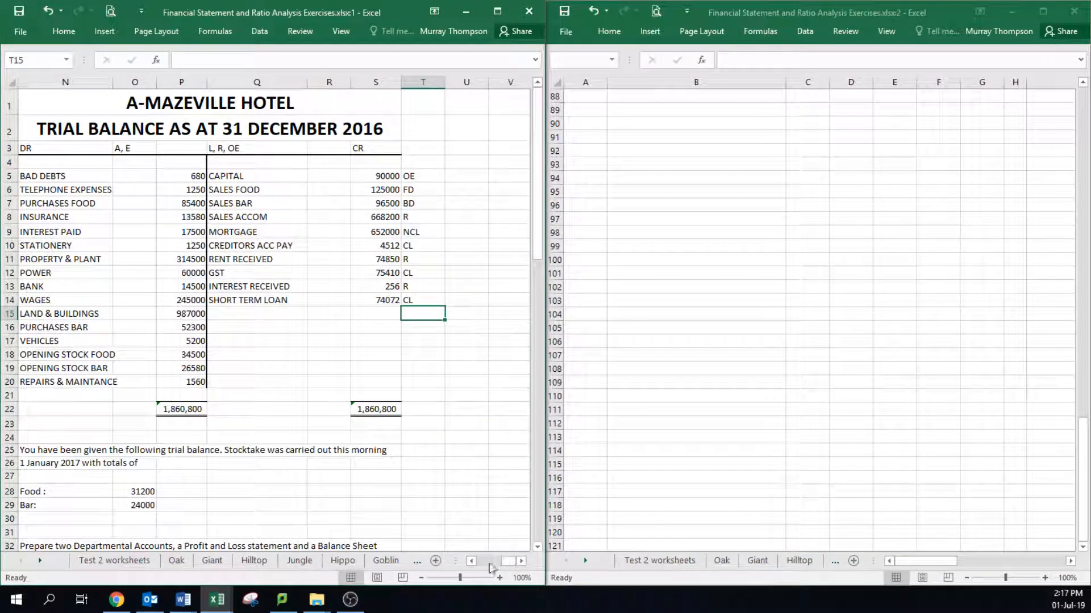
# Step: Show the trial balance with both classification columns beside the Food and Bar departmental accounts, and widen the trial balance window
pyautogui.click(471, 561)
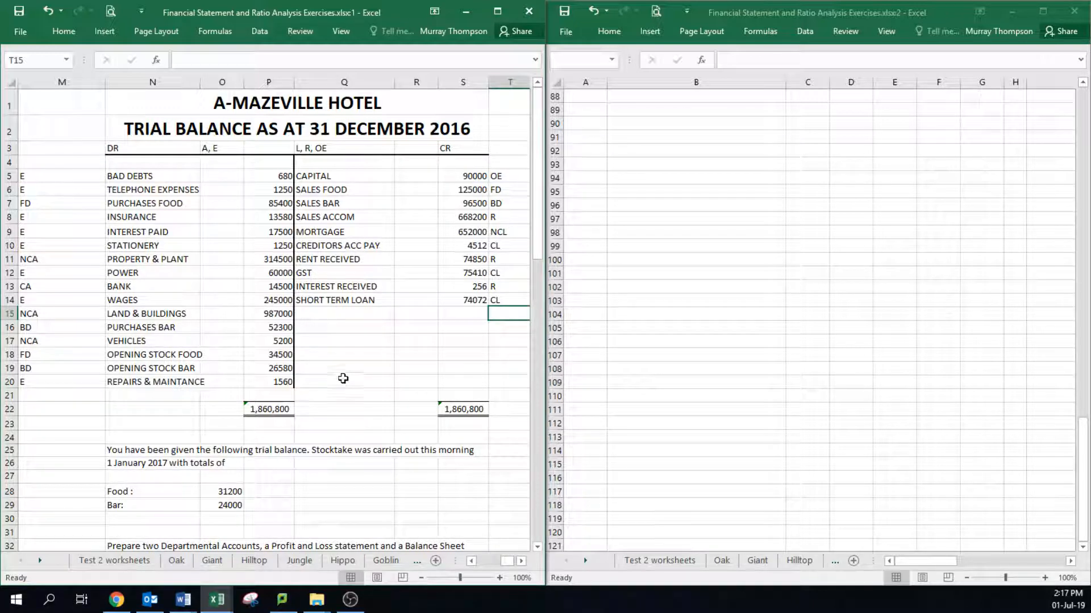
pyautogui.click(715, 280)
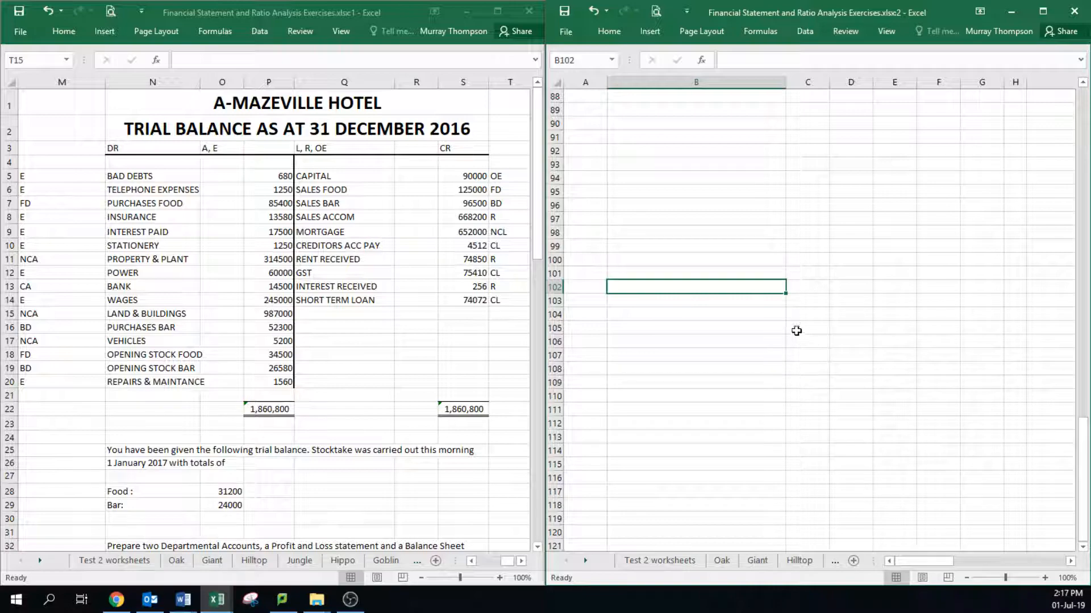
pyautogui.scroll(9, 795, 327)
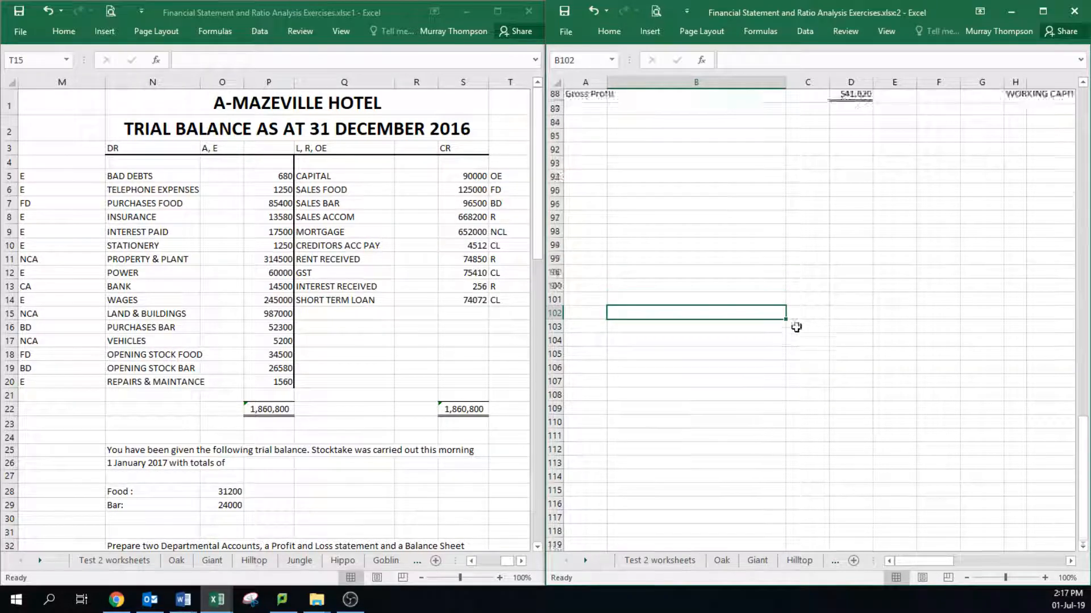
pyautogui.scroll(2, 796, 328)
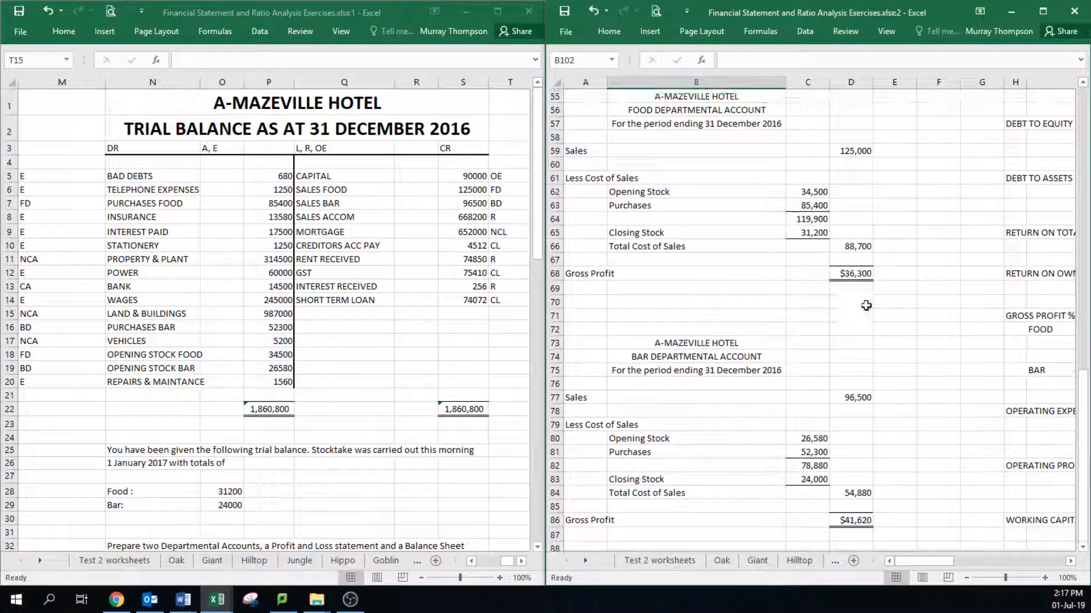
pyautogui.moveTo(543, 185); pyautogui.dragTo(638, 191)
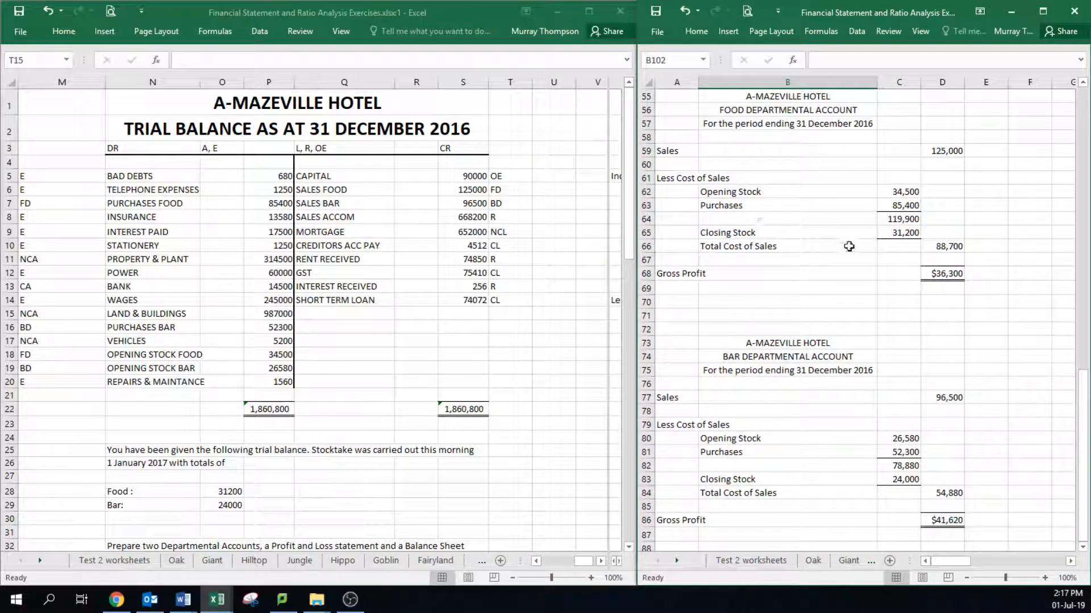
# Step: Examine the headings of the Food and Bar departmental accounts and the formula behind the food Sales amount in D59
pyautogui.click(792, 246)
pyautogui.scroll(2, 792, 246)
pyautogui.scroll(-1, 792, 244)
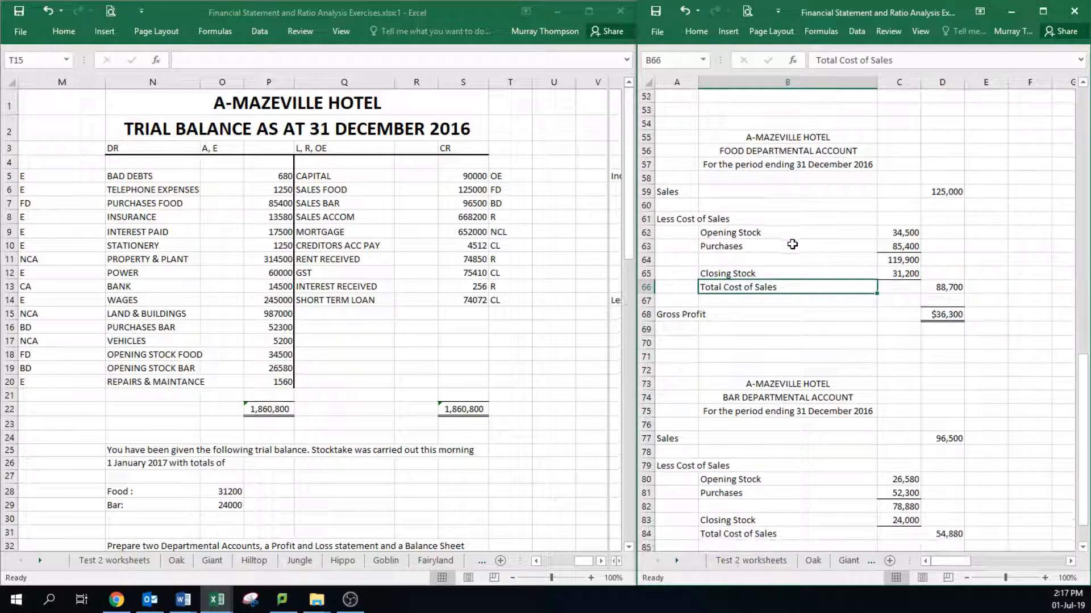
pyautogui.click(751, 142)
pyautogui.click(756, 154)
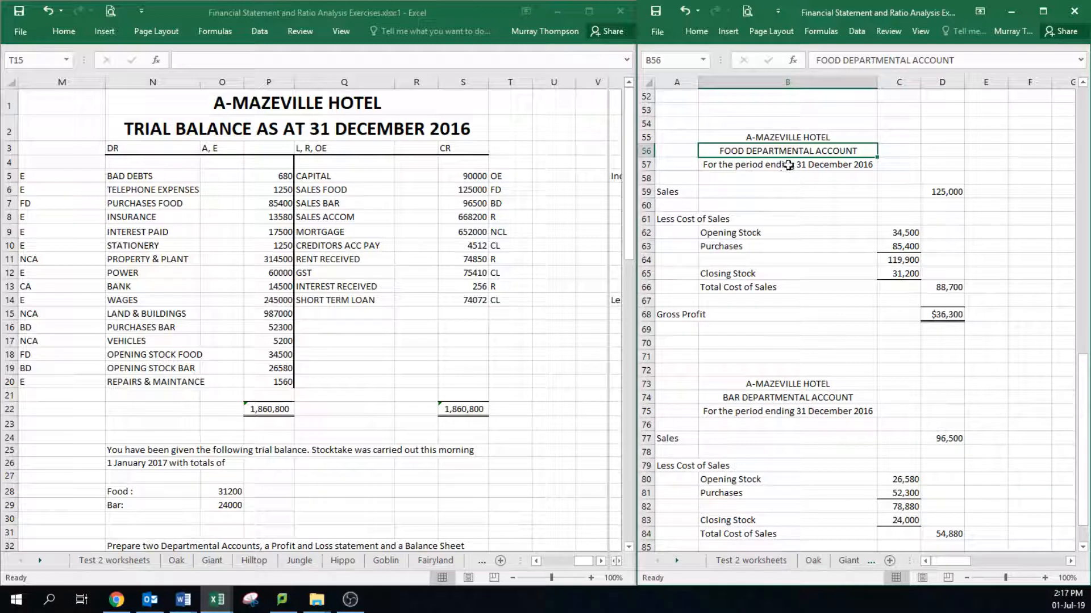
pyautogui.click(938, 187)
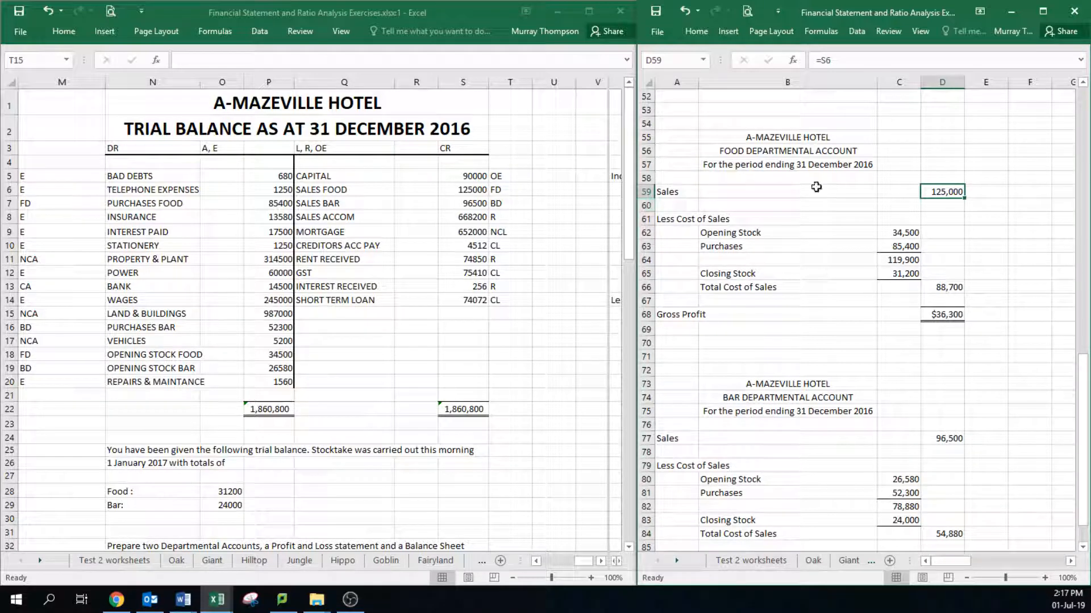
pyautogui.scroll(-1, 844, 392)
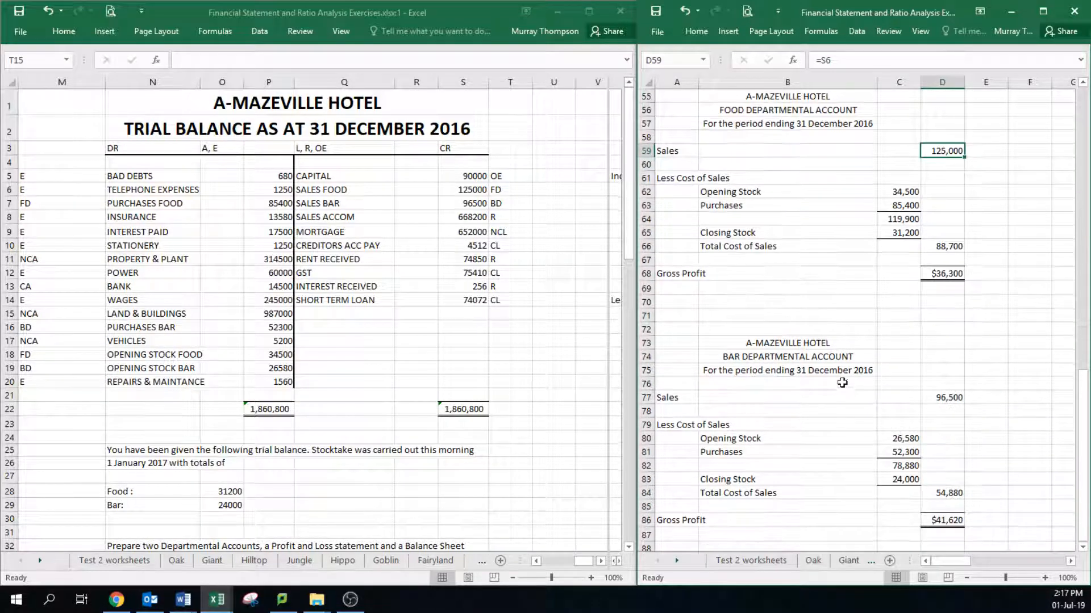
pyautogui.click(747, 349)
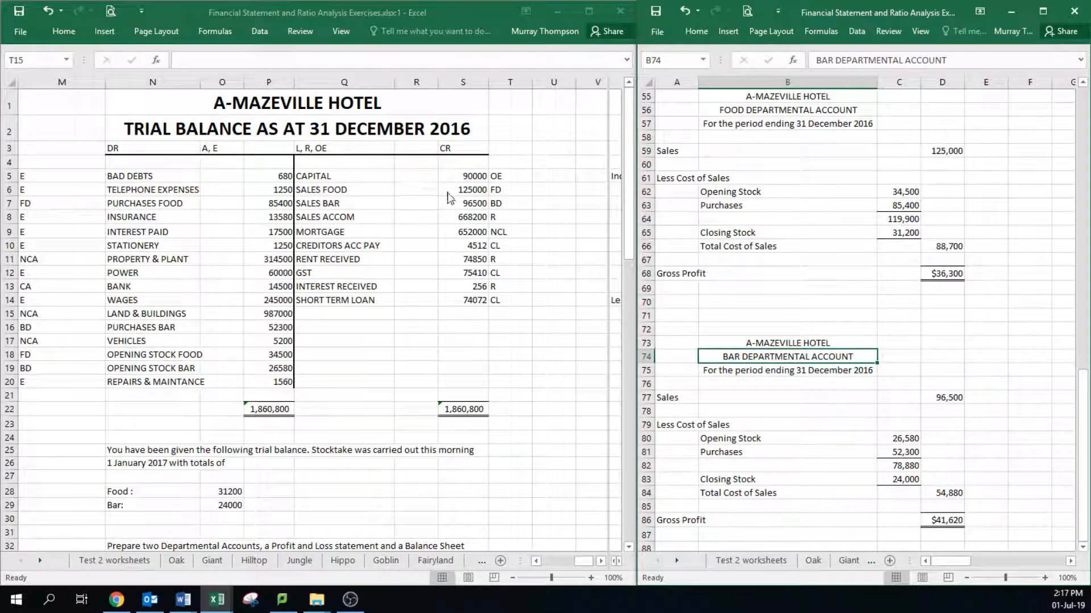
# Step: Compare Sales Food in S6 with the Food Departmental Account and review its Sales, Less Cost of Sales and Gross Profit layout
pyautogui.click(458, 191)
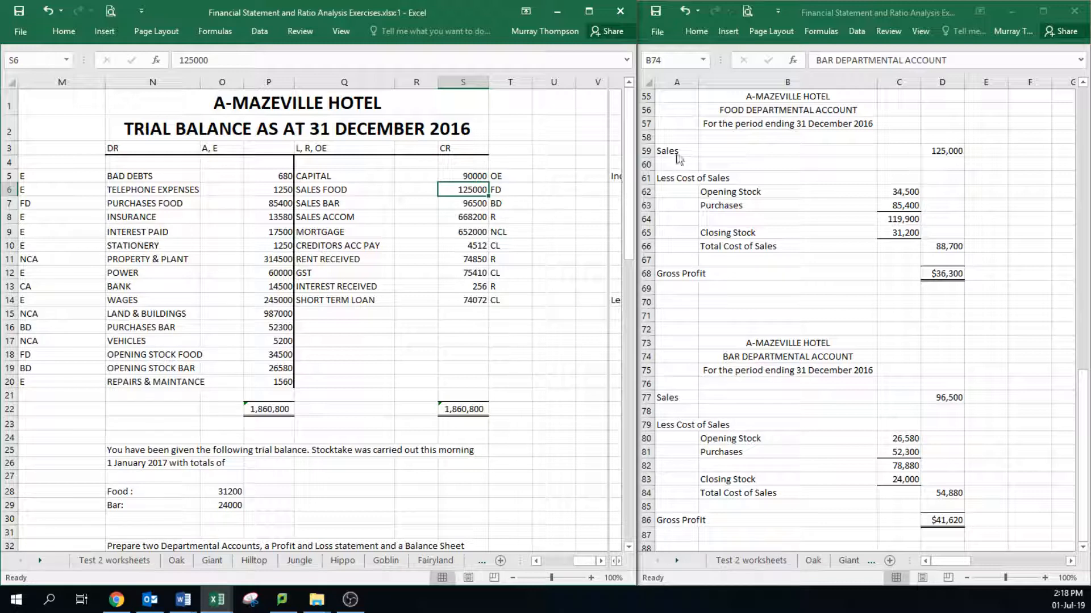
pyautogui.click(677, 153)
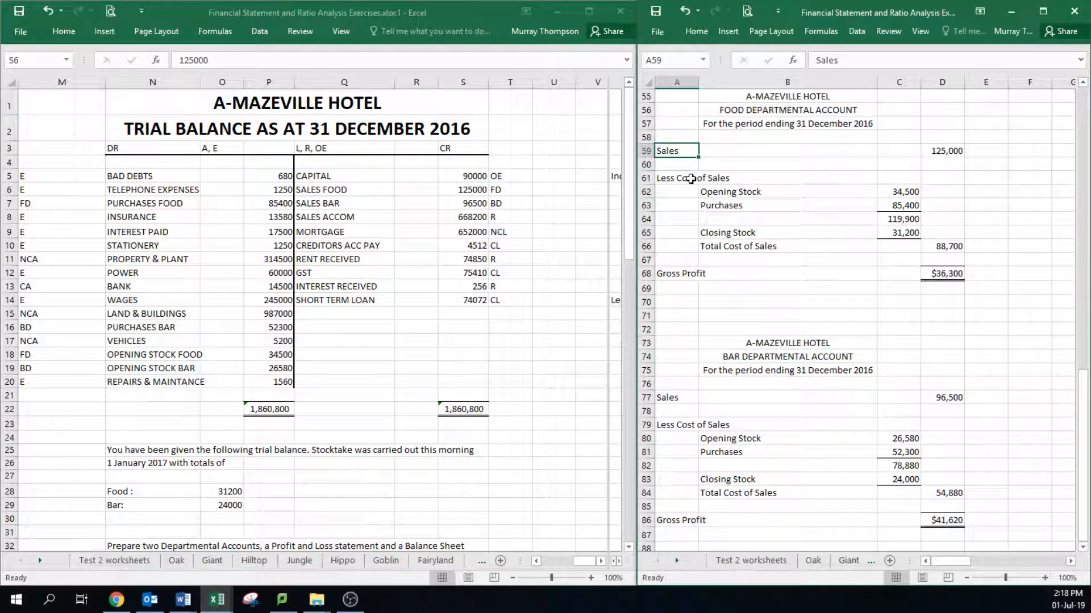
pyautogui.click(671, 179)
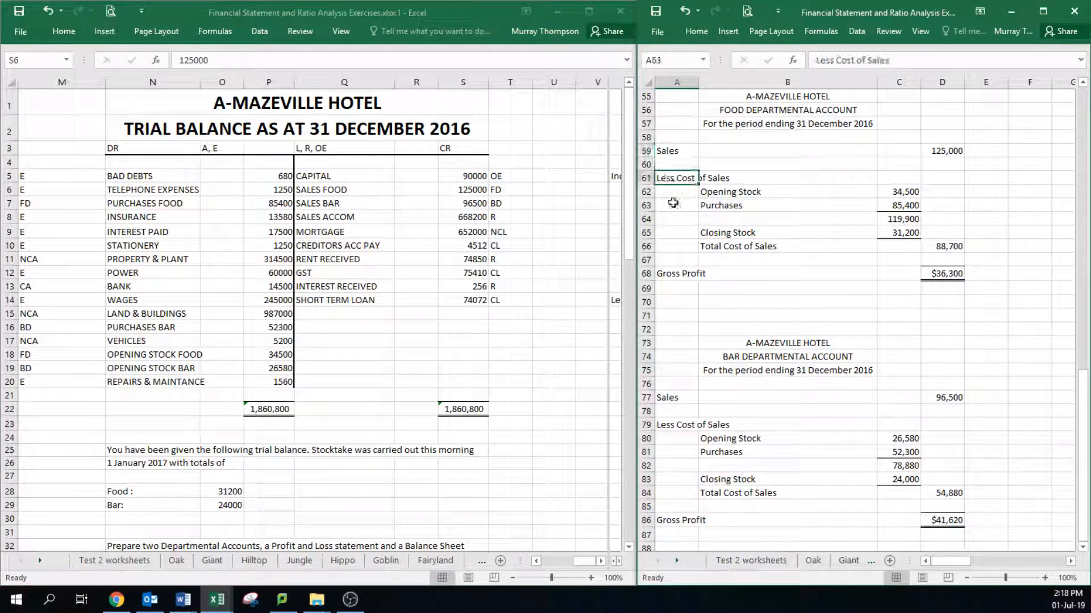
pyautogui.click(673, 273)
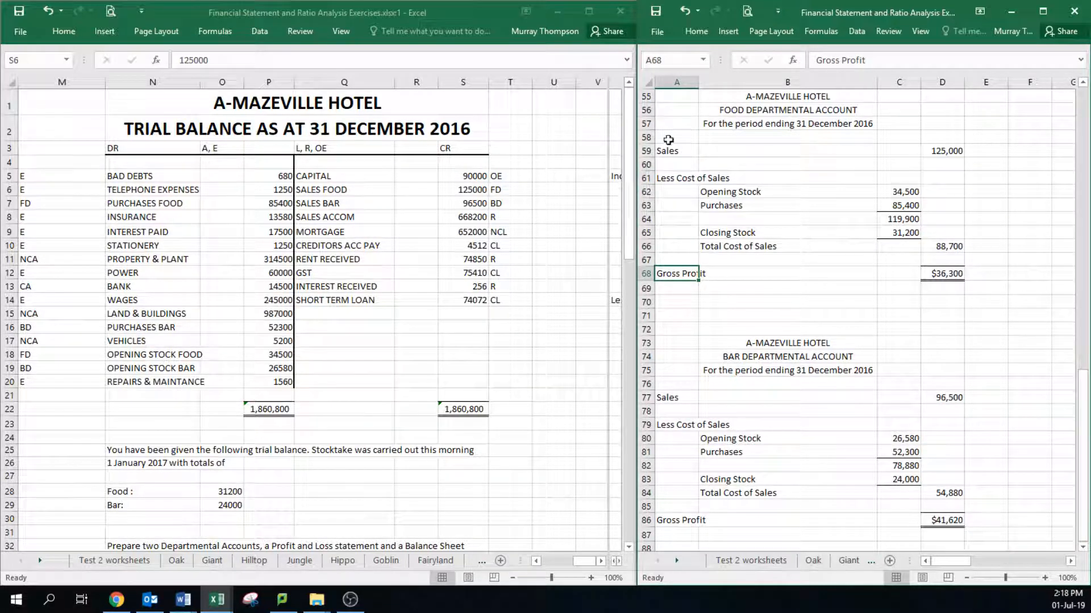
pyautogui.moveTo(670, 151); pyautogui.dragTo(663, 281)
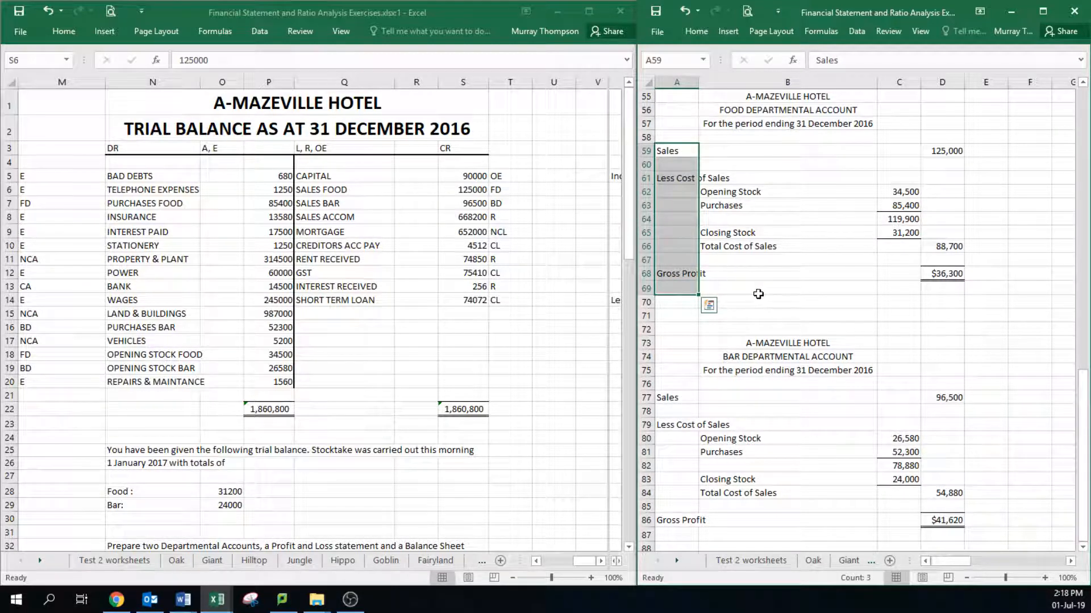
# Step: Review the Less Cost of Sales labels in the Food Departmental Account: Opening Stock, Purchases and Closing Stock
pyautogui.click(765, 277)
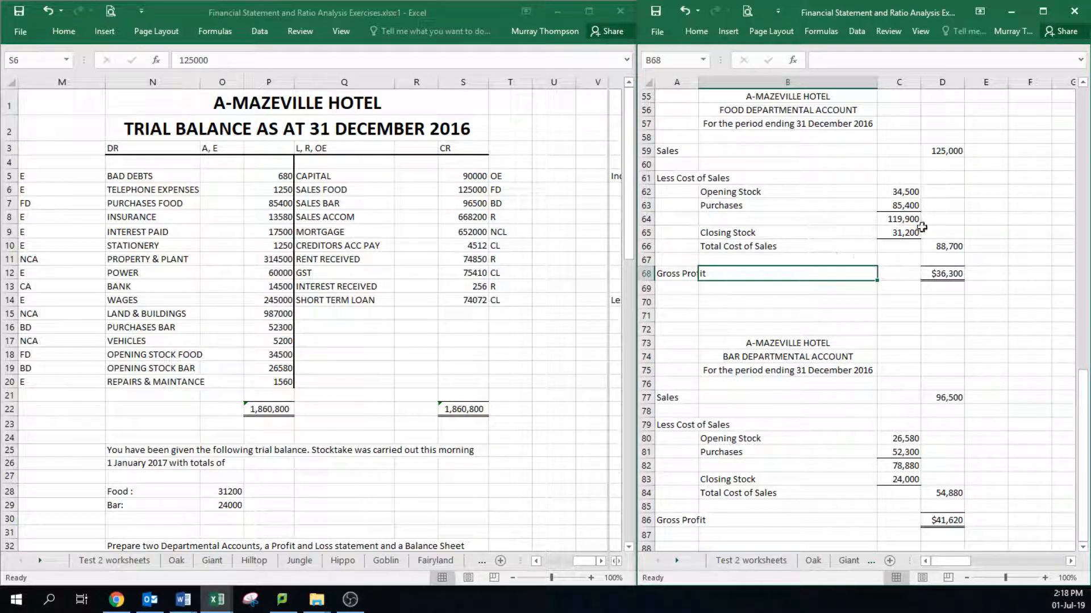
pyautogui.click(722, 193)
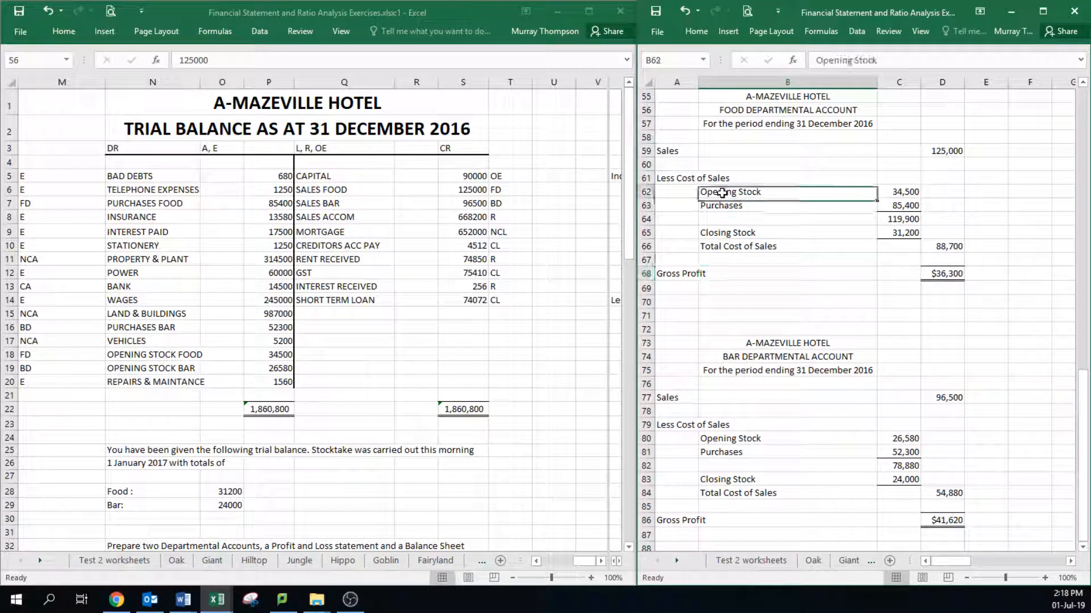
pyautogui.click(664, 180)
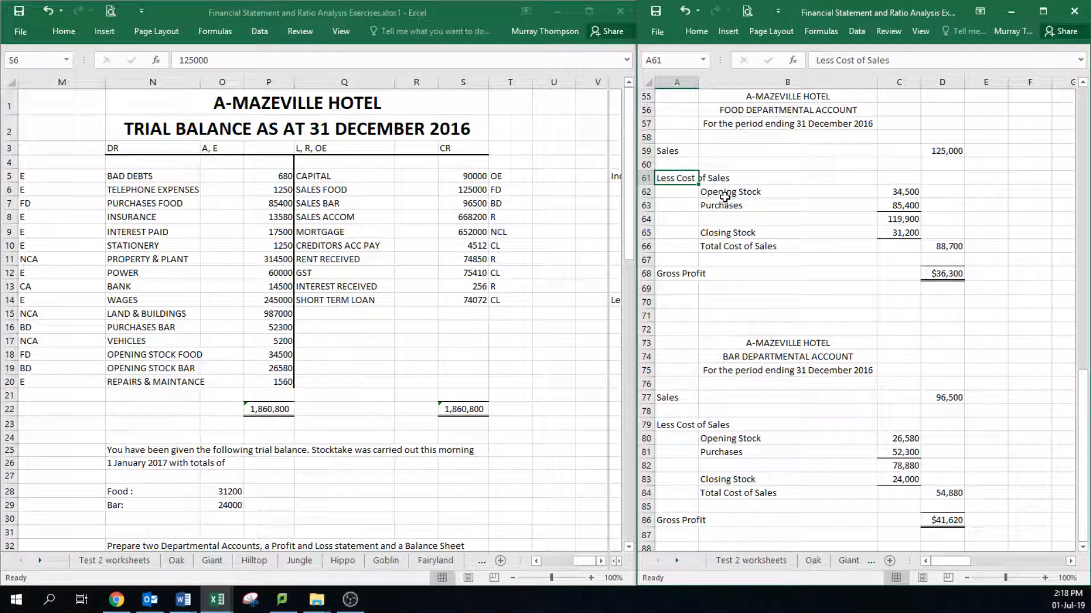
pyautogui.click(731, 194)
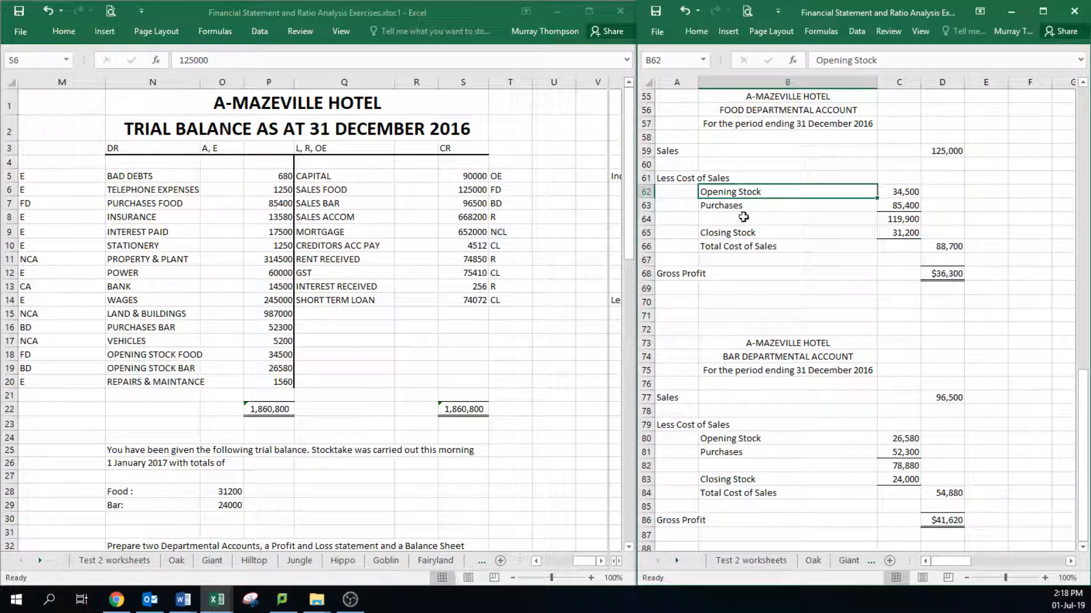
pyautogui.click(737, 203)
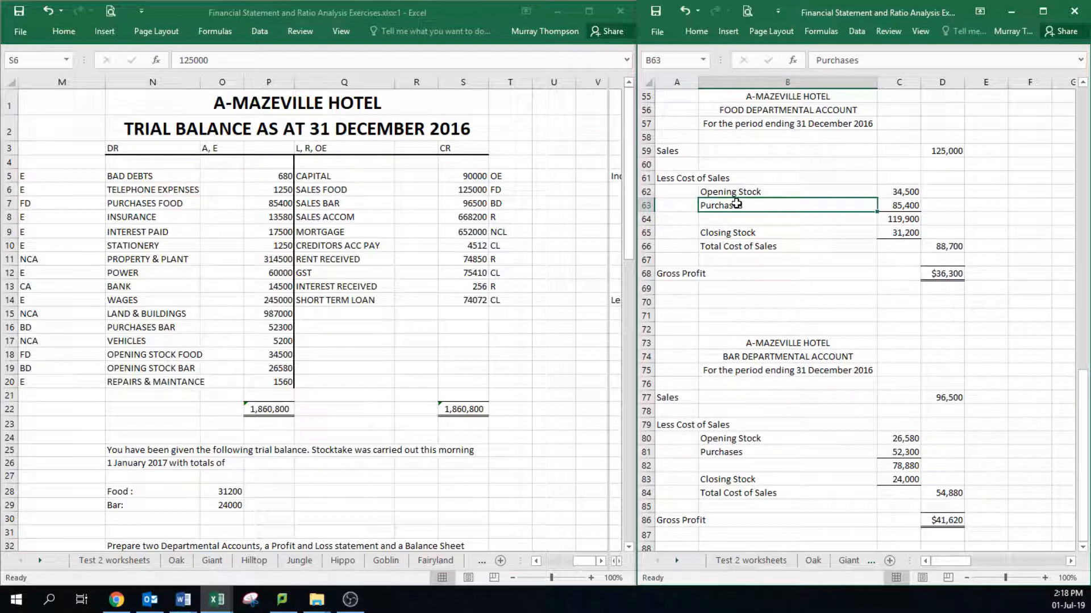
pyautogui.click(734, 233)
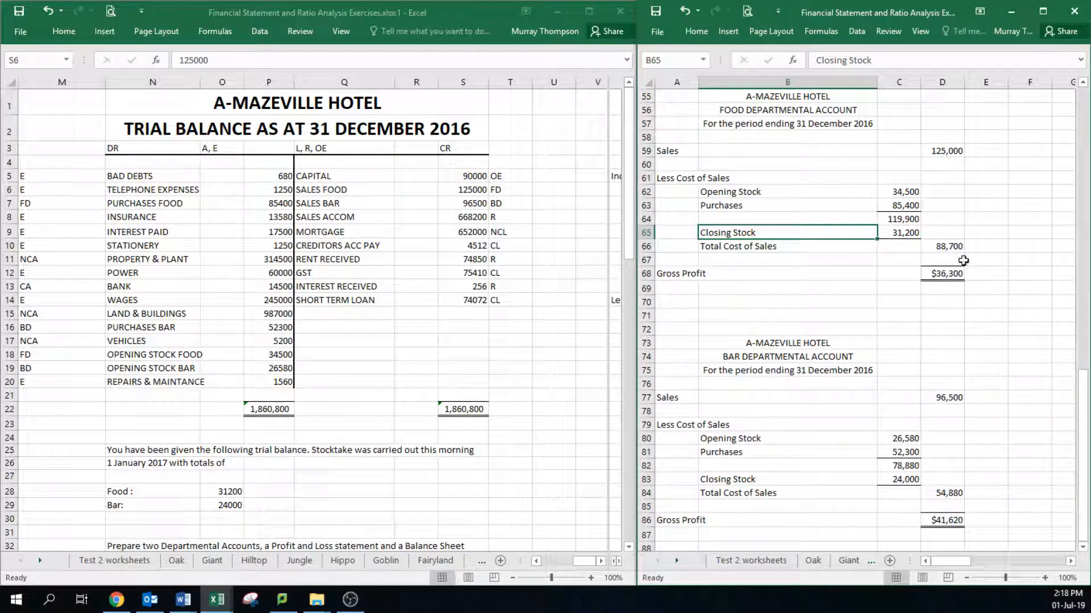
pyautogui.click(1010, 218)
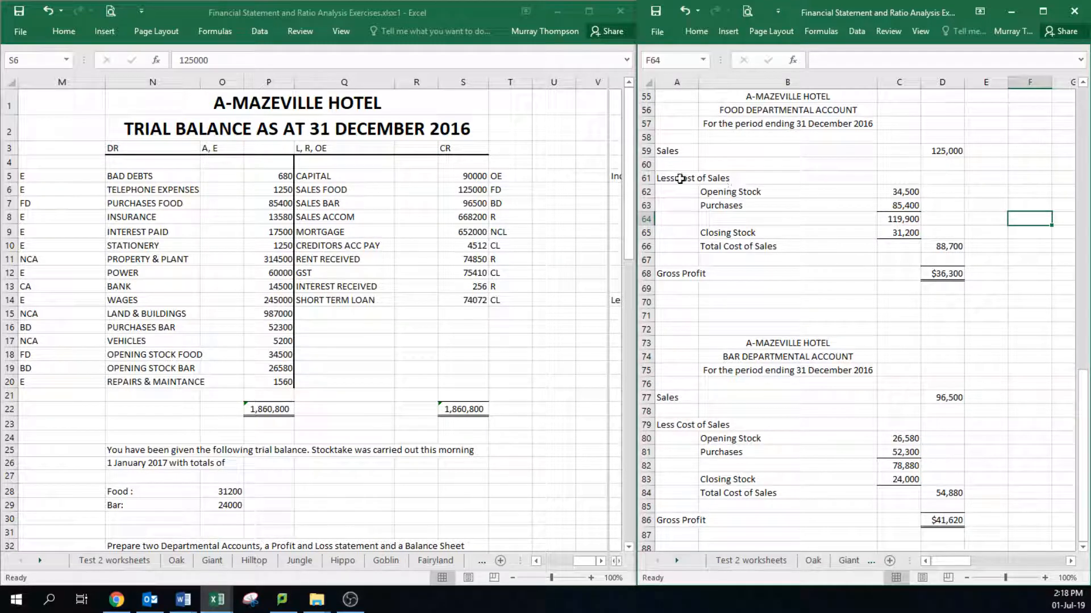
# Step: Examine the food cost of sales block and the formula behind Total Cost of Sales in D66
pyautogui.moveTo(675, 177); pyautogui.dragTo(906, 237)
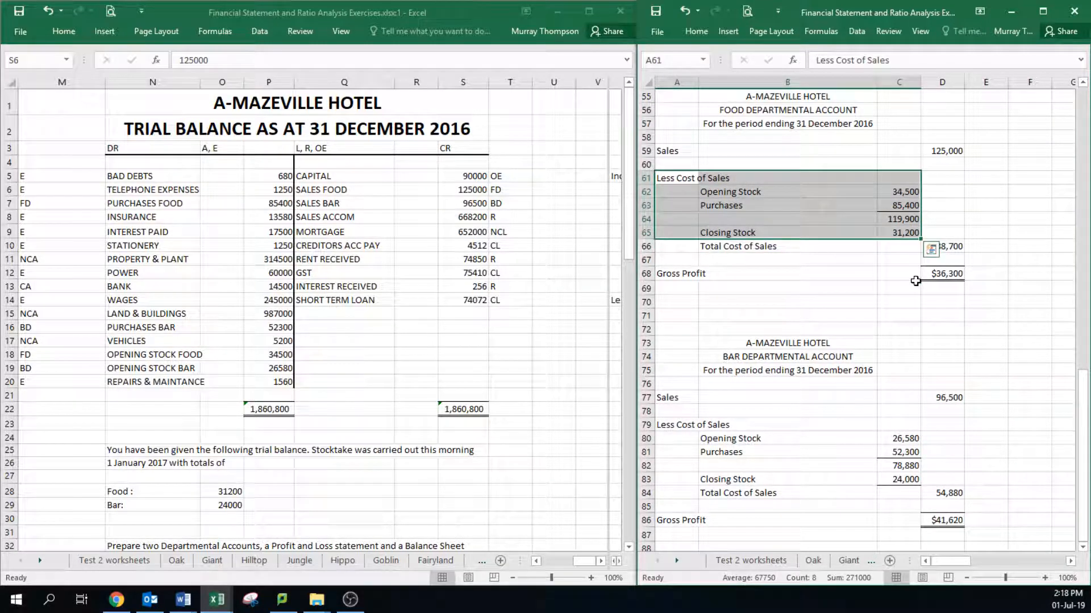
pyautogui.moveTo(915, 283); pyautogui.dragTo(914, 274)
pyautogui.click(954, 246)
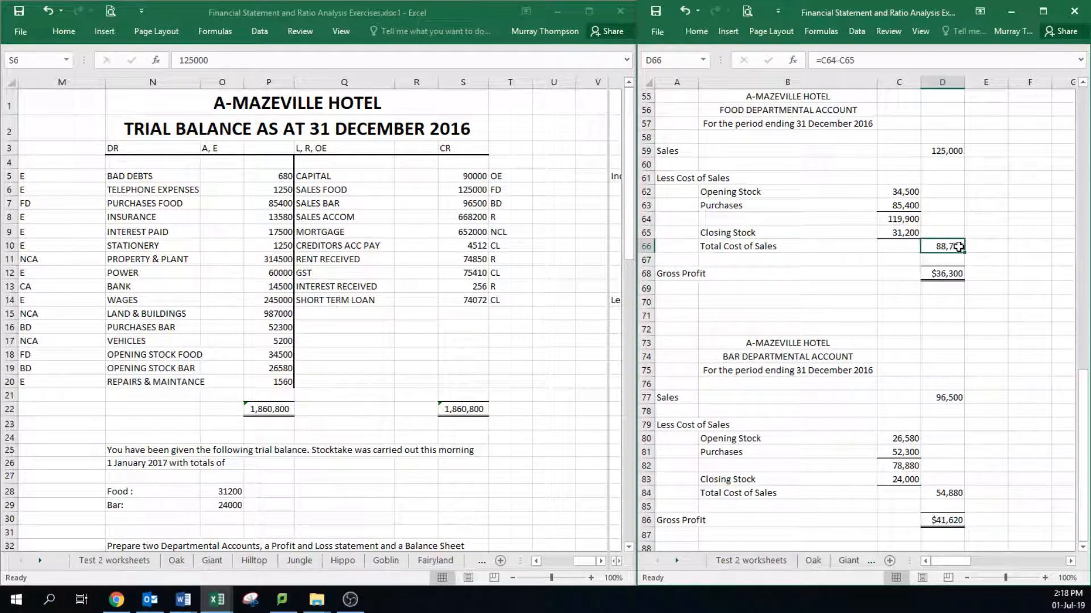
pyautogui.moveTo(967, 243)
pyautogui.mouseDown()
pyautogui.moveTo(956, 152)
pyautogui.moveTo(961, 224)
pyautogui.moveTo(949, 248)
pyautogui.mouseUp()
pyautogui.click(950, 274)
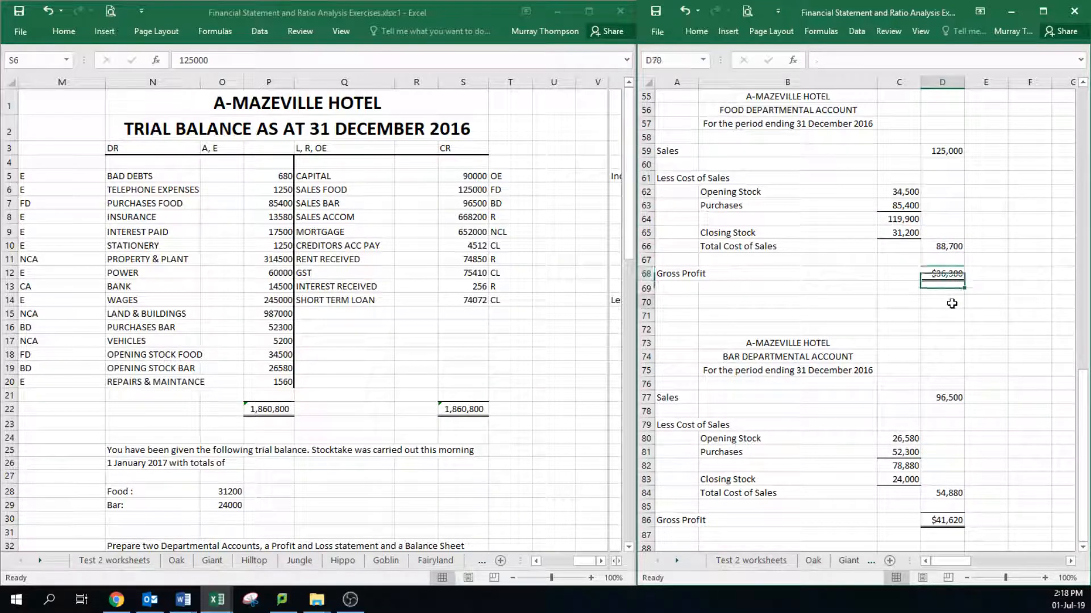
pyautogui.click(951, 304)
# Step: Compare food Sales in D59 with Total Cost of Sales in D66 and inspect the Gross Profit formula in D68
pyautogui.click(948, 151)
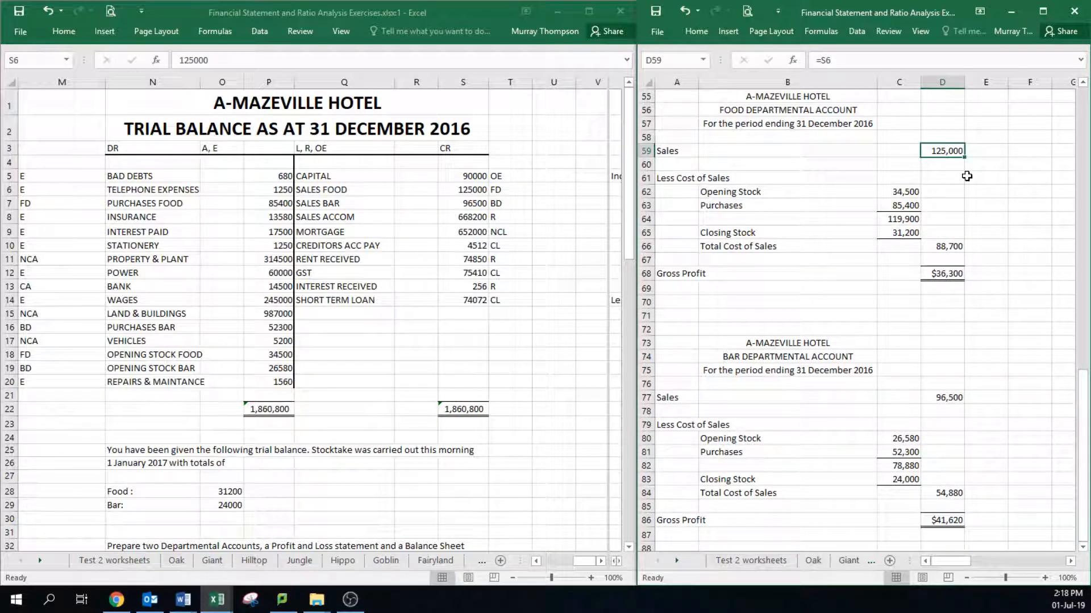
pyautogui.click(958, 248)
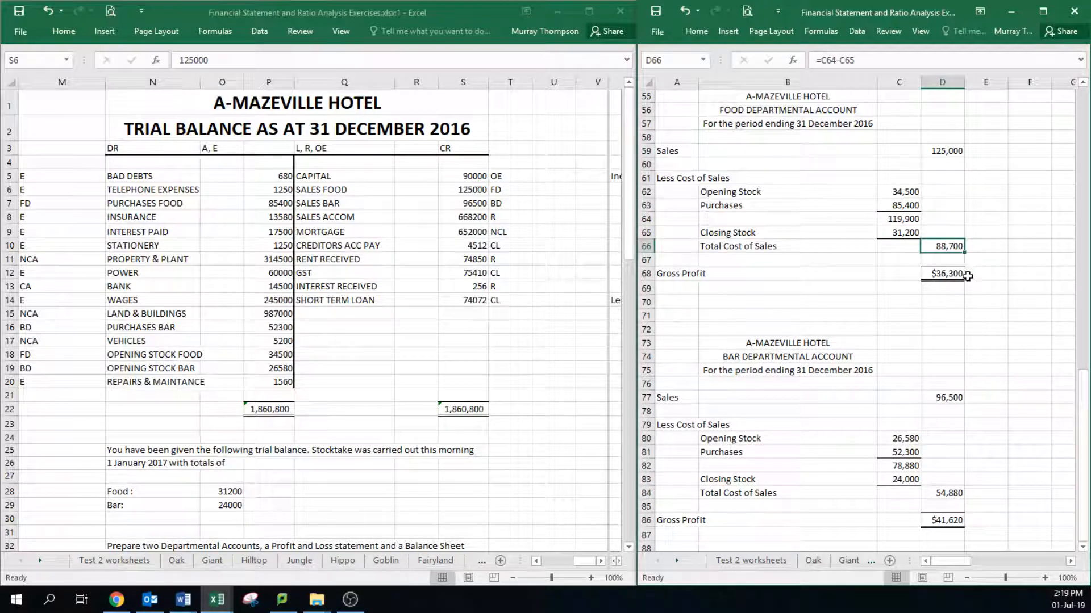
pyautogui.click(947, 274)
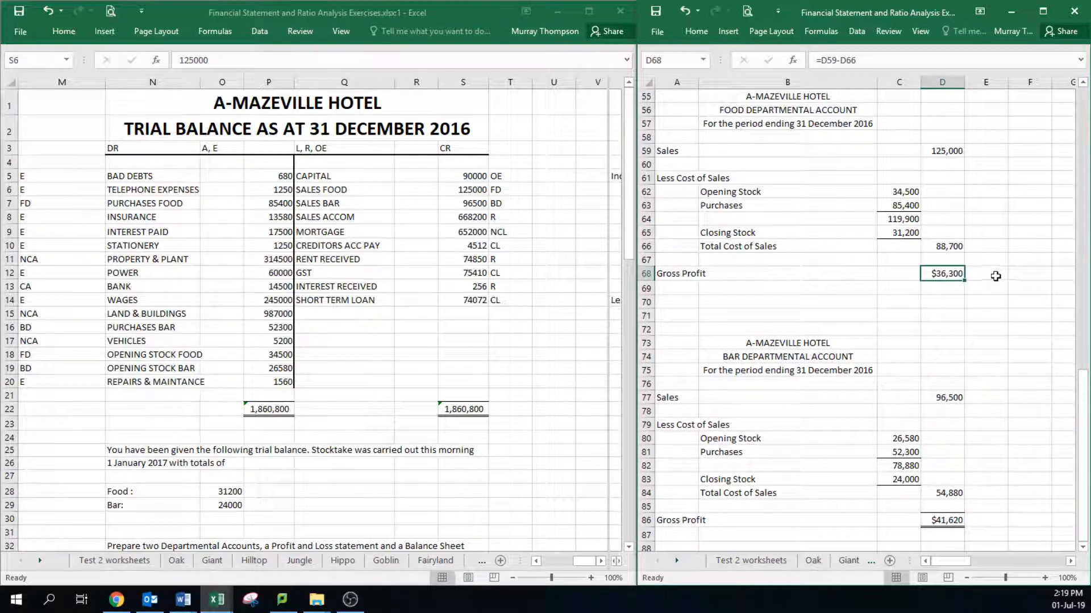
pyautogui.click(995, 276)
# Step: Trace food Sales and Opening Stock in the Food Departmental Account back to Sales Food and Opening Stock Food in the trial balance
pyautogui.click(956, 159)
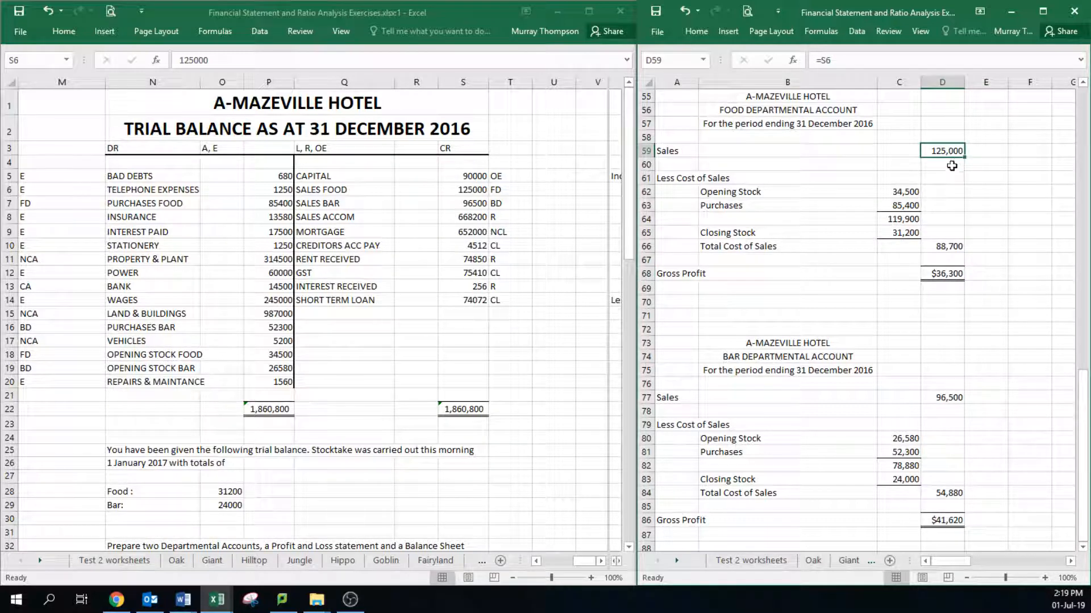
pyautogui.click(477, 193)
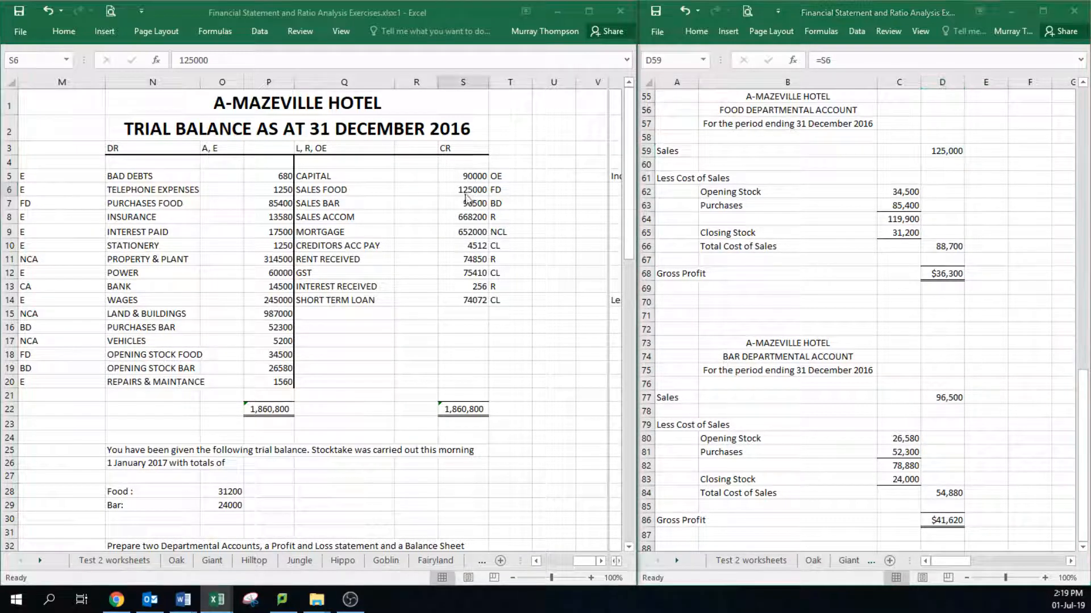
pyautogui.click(904, 193)
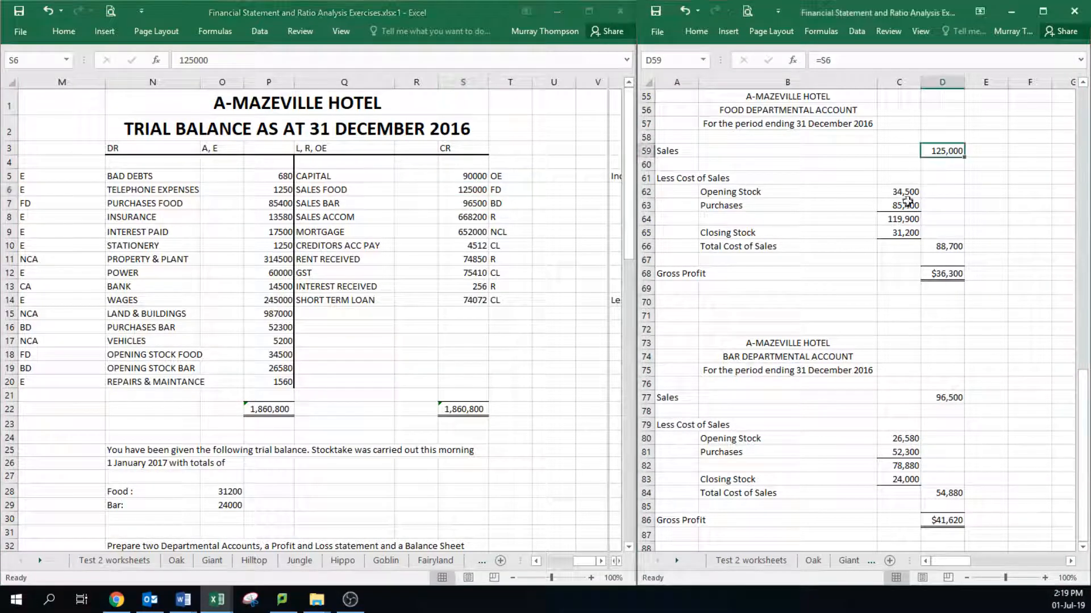
pyautogui.click(278, 375)
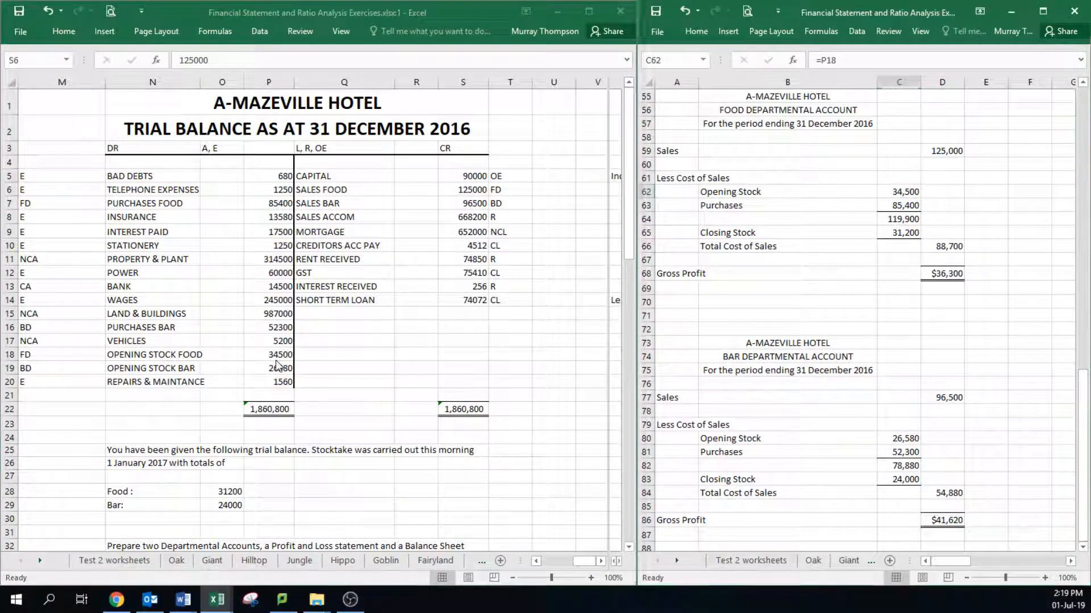
pyautogui.click(281, 356)
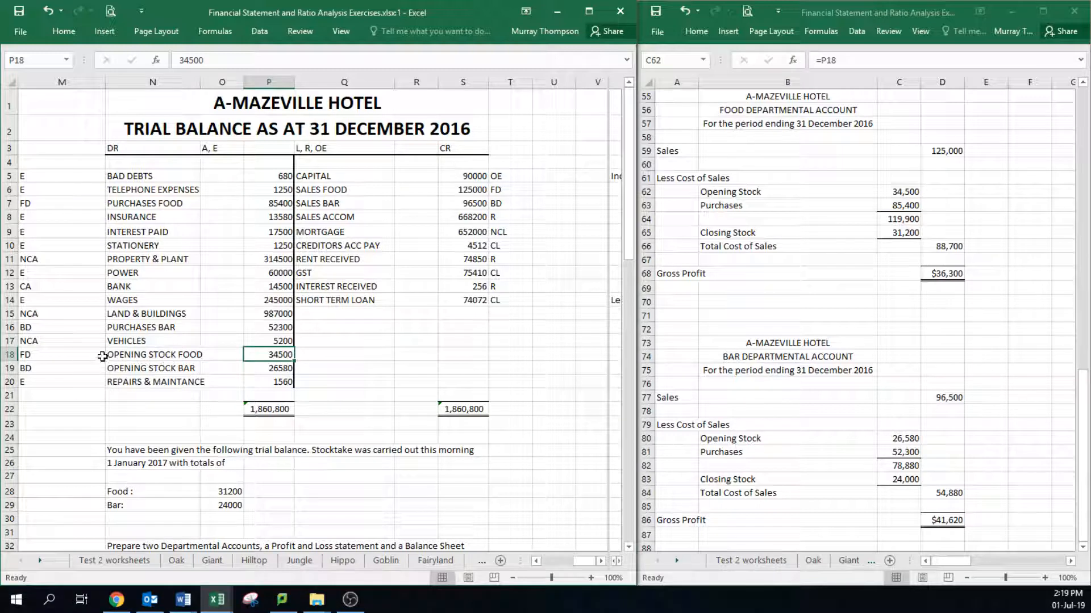
pyautogui.moveTo(137, 355); pyautogui.dragTo(274, 354)
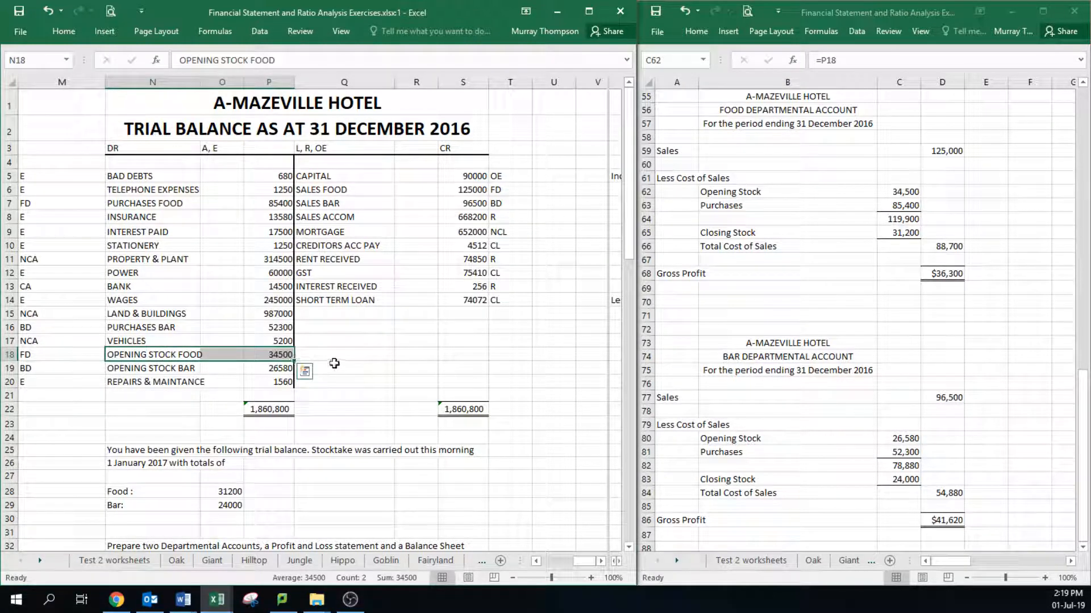
pyautogui.click(335, 365)
# Step: Match Purchases in row 63 of the Food Departmental Account with Purchases Food in the trial balance
pyautogui.click(907, 210)
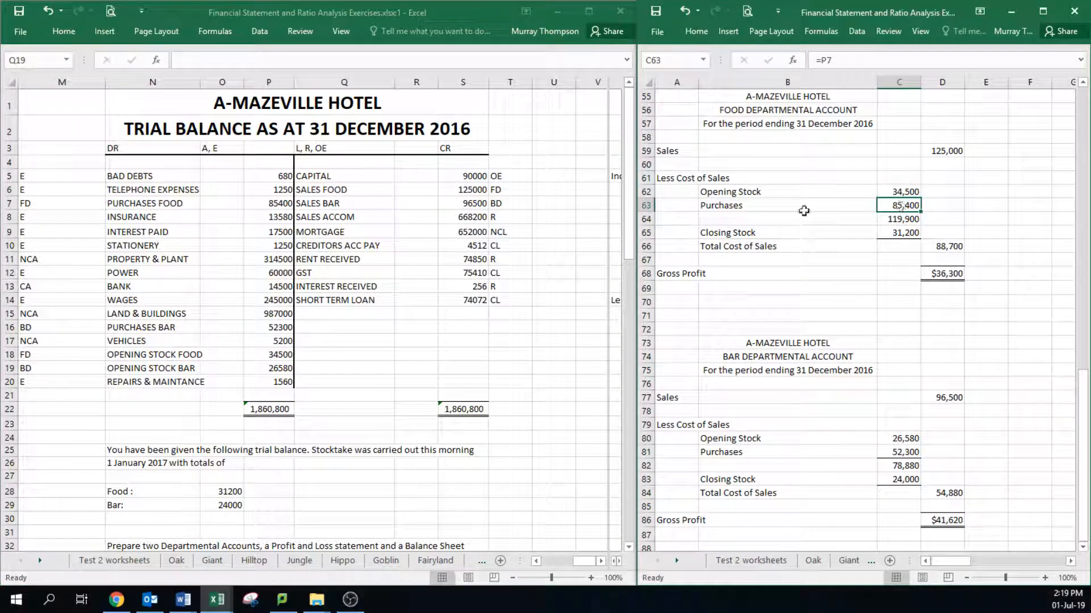
pyautogui.click(789, 207)
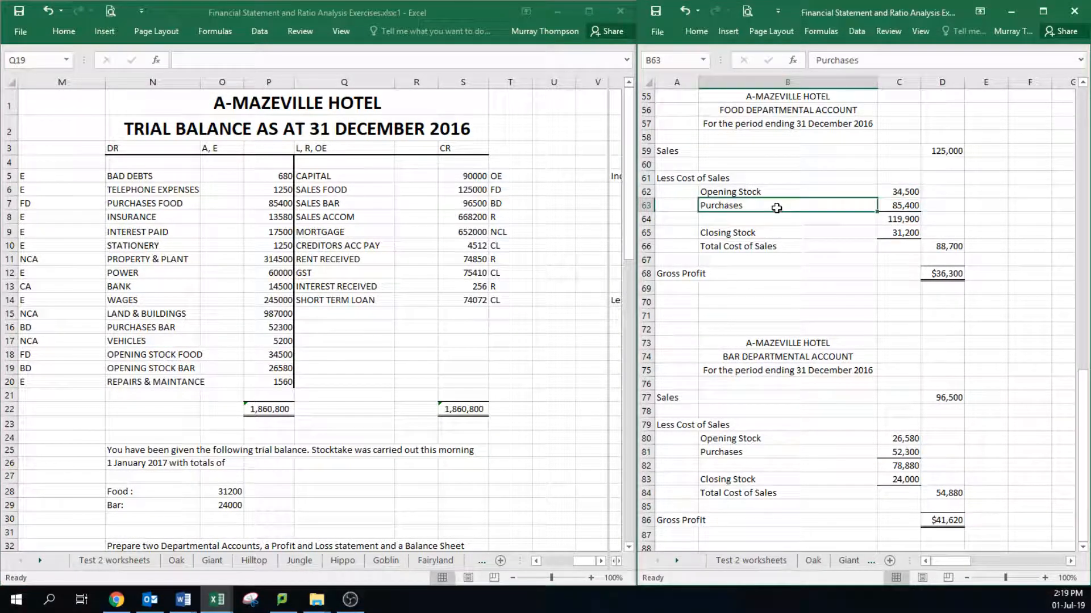
pyautogui.click(144, 214)
pyautogui.moveTo(136, 204); pyautogui.dragTo(278, 204)
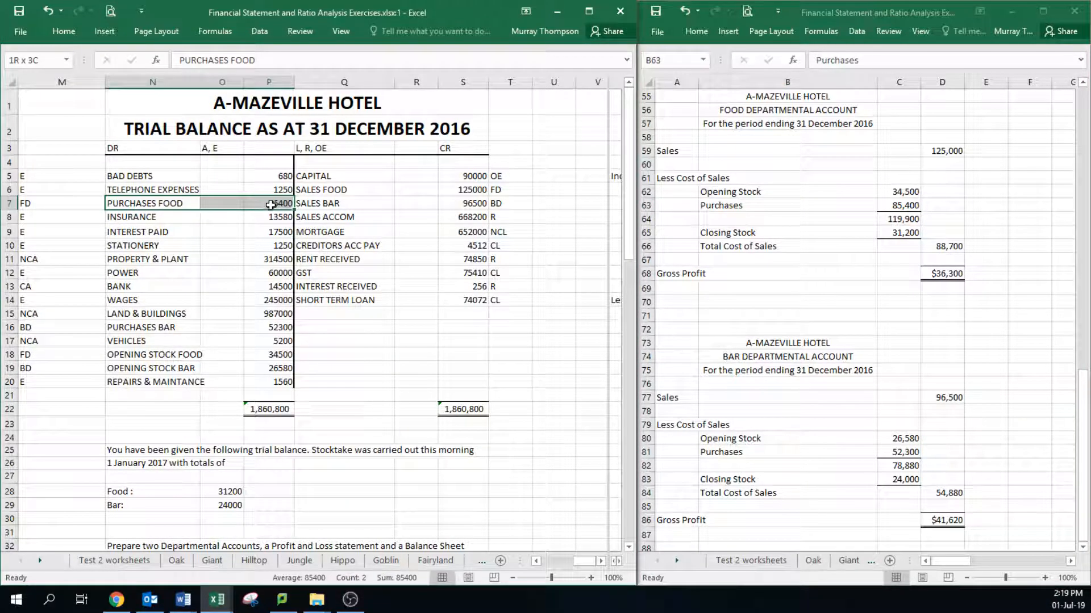
pyautogui.click(732, 206)
pyautogui.moveTo(742, 206); pyautogui.dragTo(898, 206)
pyautogui.click(832, 249)
# Step: Read the stocktake note with its Food and Bar totals and match the Food total with Closing Stock in C65
pyautogui.click(101, 473)
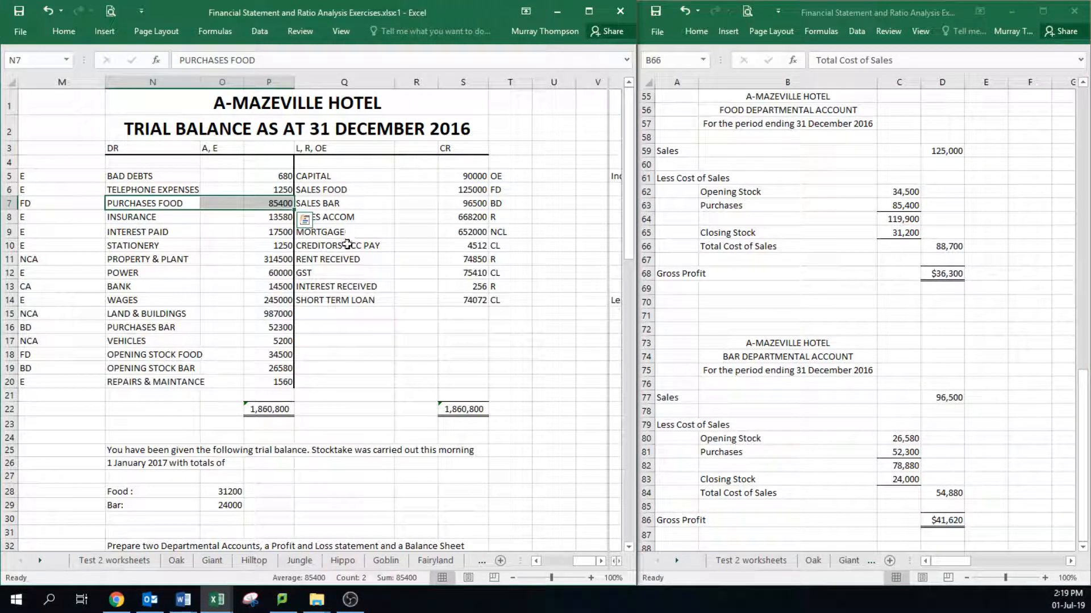
pyautogui.moveTo(142, 444); pyautogui.dragTo(480, 511)
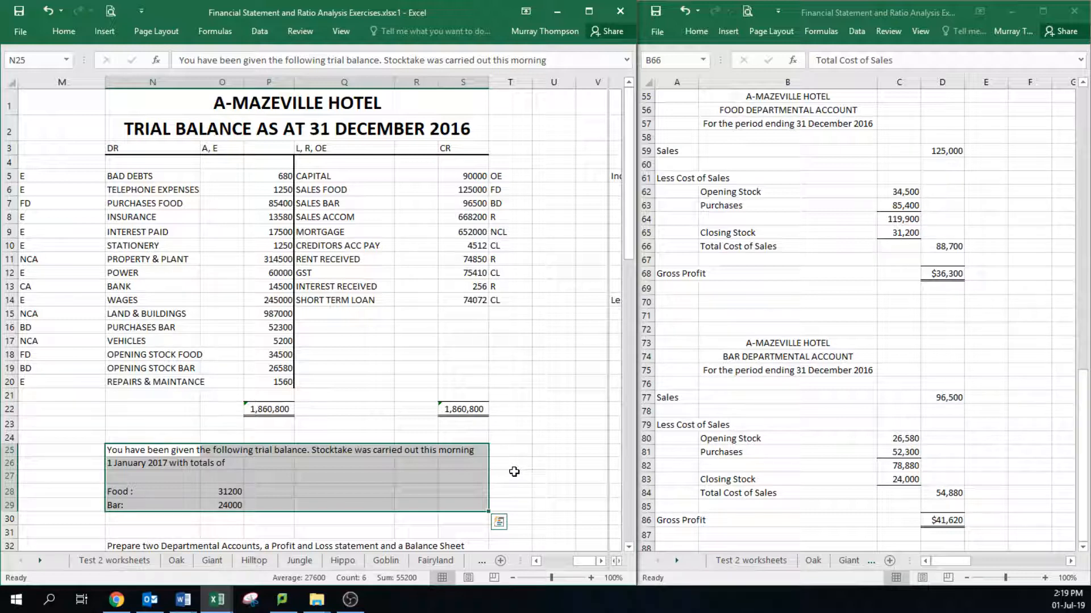
pyautogui.moveTo(116, 492); pyautogui.dragTo(222, 487)
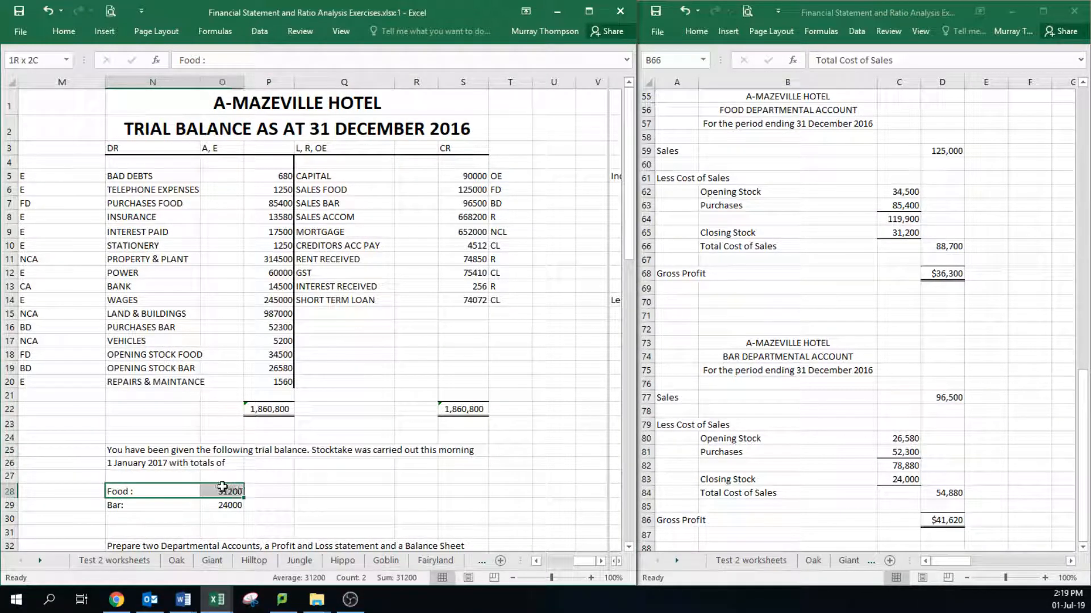
pyautogui.moveTo(142, 505); pyautogui.dragTo(230, 504)
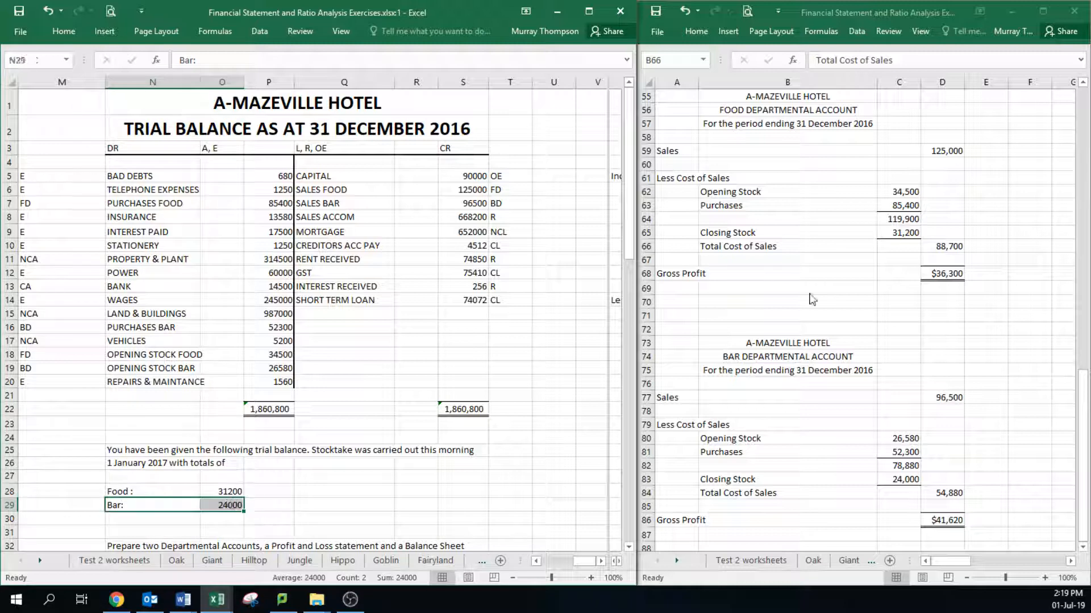
pyautogui.click(891, 237)
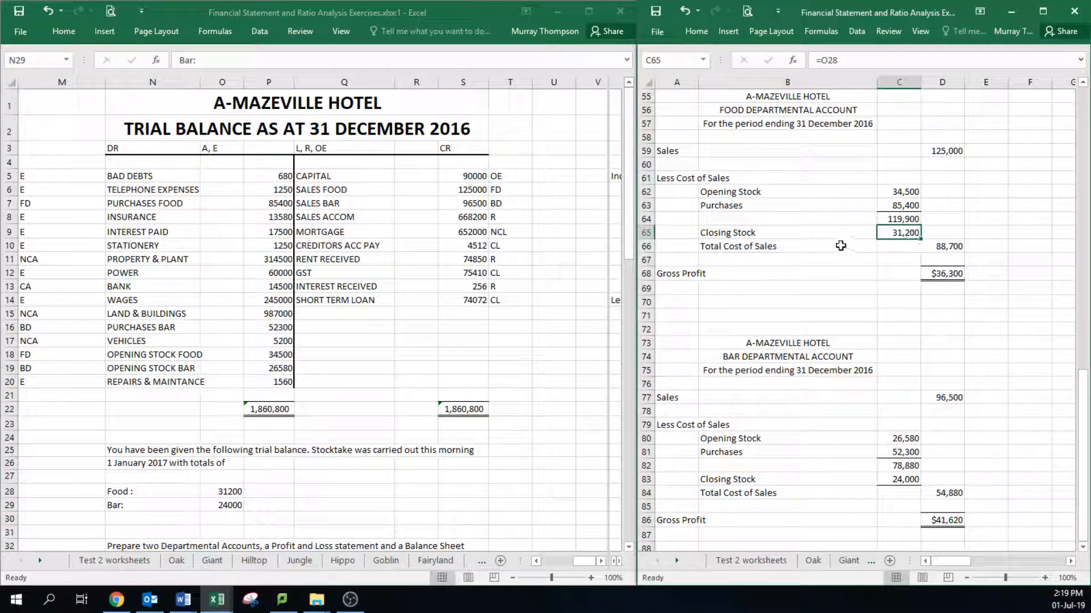
pyautogui.moveTo(761, 236); pyautogui.dragTo(895, 238)
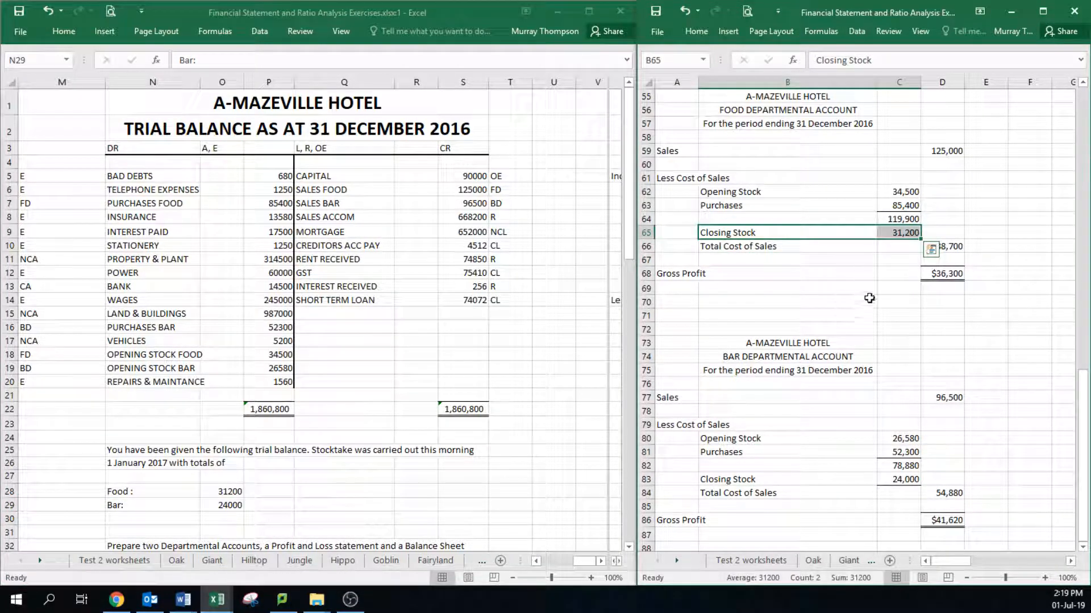
pyautogui.click(1003, 247)
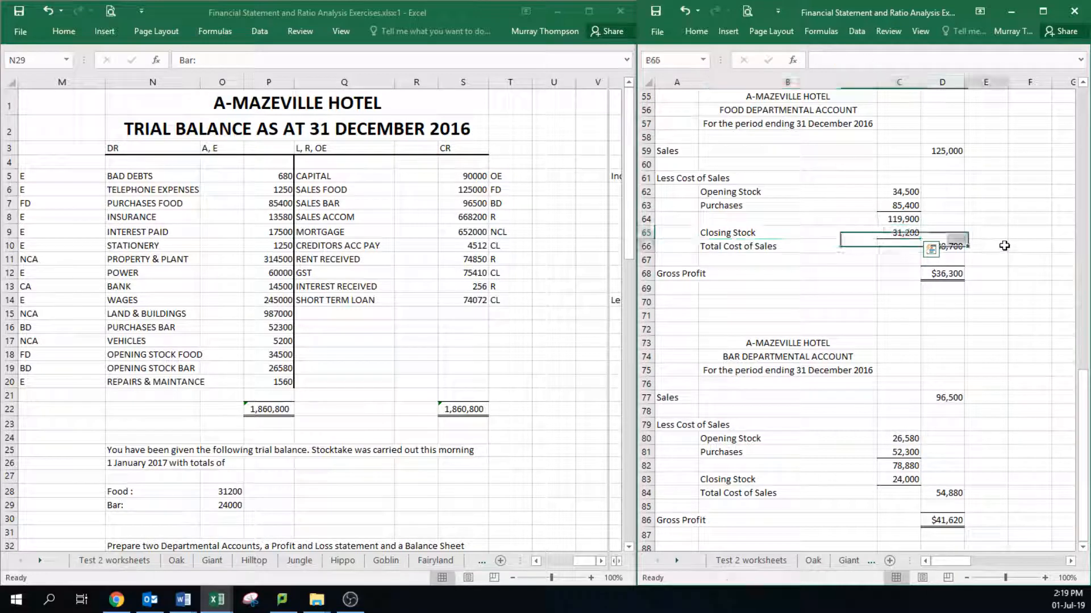
# Step: Recheck the Food Departmental Account from Sales through the cost of sales items to Gross Profit in column D
pyautogui.click(952, 149)
pyautogui.click(900, 190)
pyautogui.click(905, 207)
pyautogui.click(903, 233)
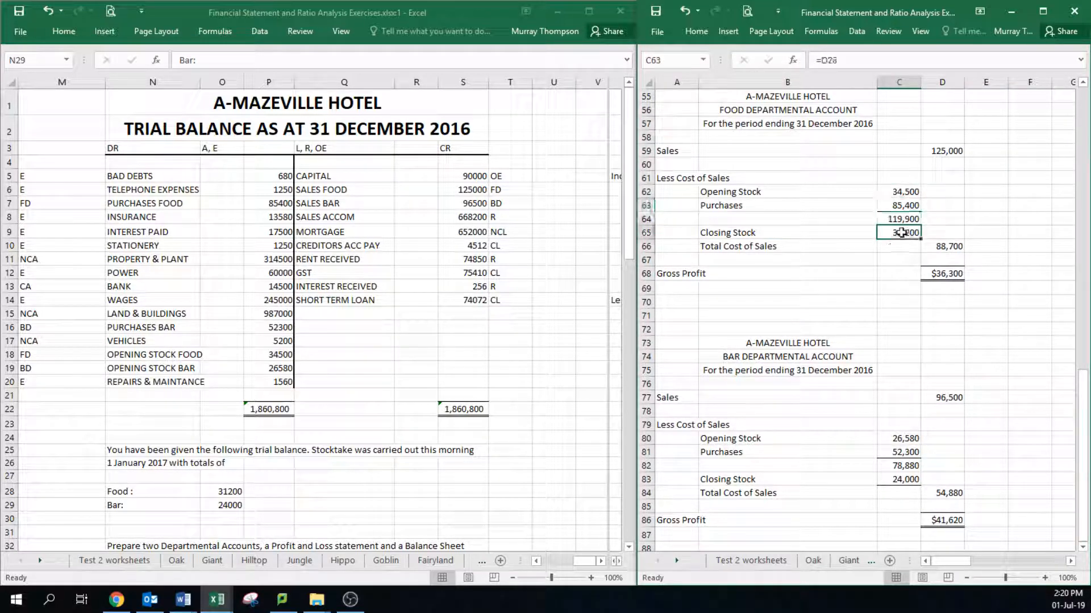
pyautogui.moveTo(710, 181)
pyautogui.mouseDown()
pyautogui.moveTo(786, 236)
pyautogui.moveTo(901, 234)
pyautogui.moveTo(903, 244)
pyautogui.moveTo(956, 248)
pyautogui.mouseUp()
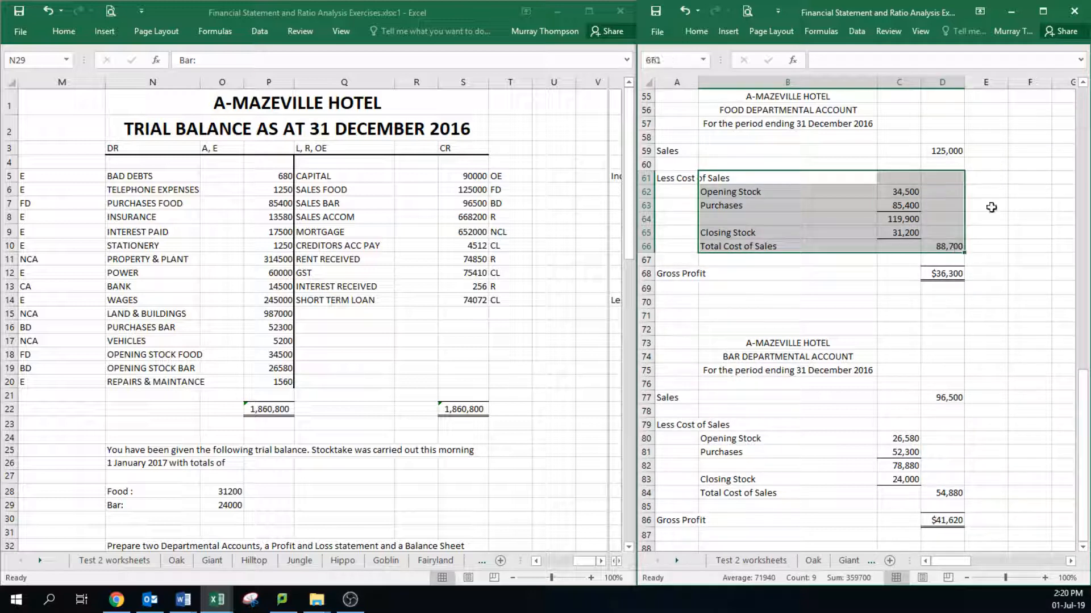
pyautogui.click(984, 180)
pyautogui.moveTo(938, 135); pyautogui.dragTo(947, 289)
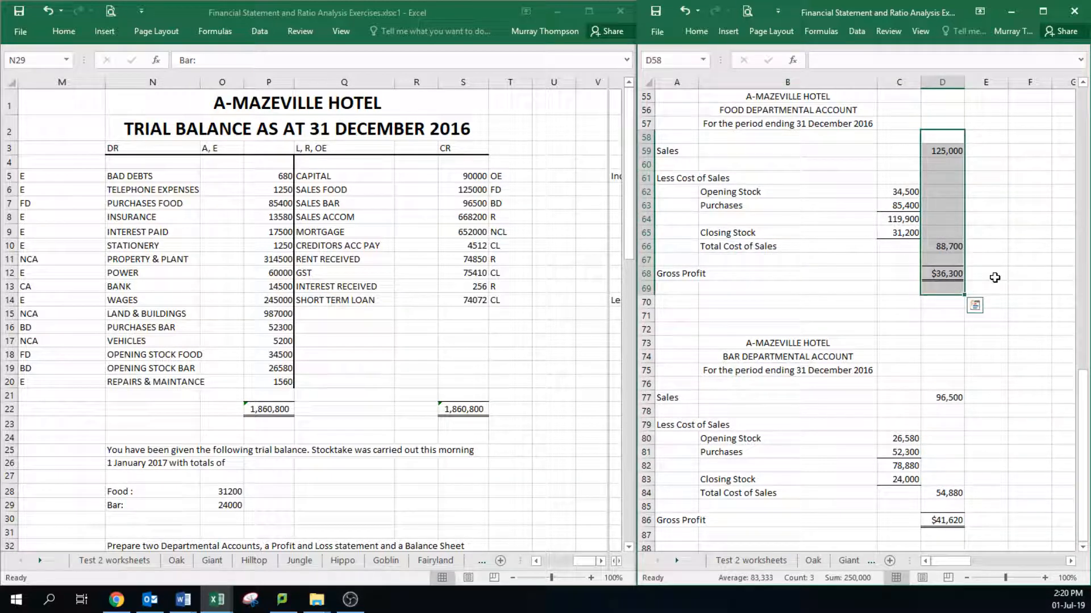
pyautogui.click(990, 274)
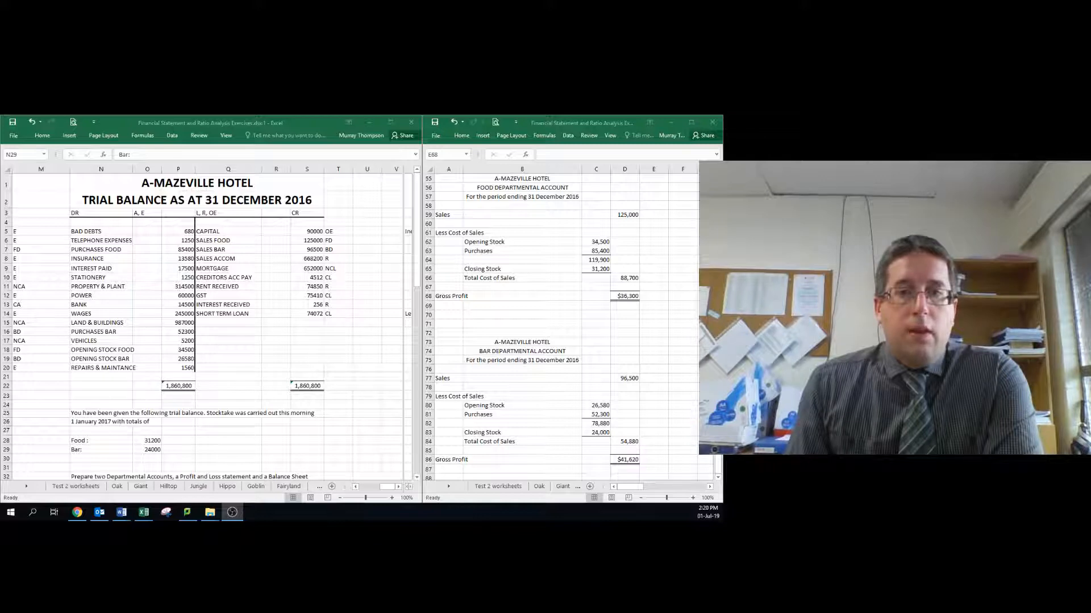
# Step: Switch to the Word document to check the four-step outline, and return to the two Excel windows
pyautogui.hotkey('alt', 'Tab')
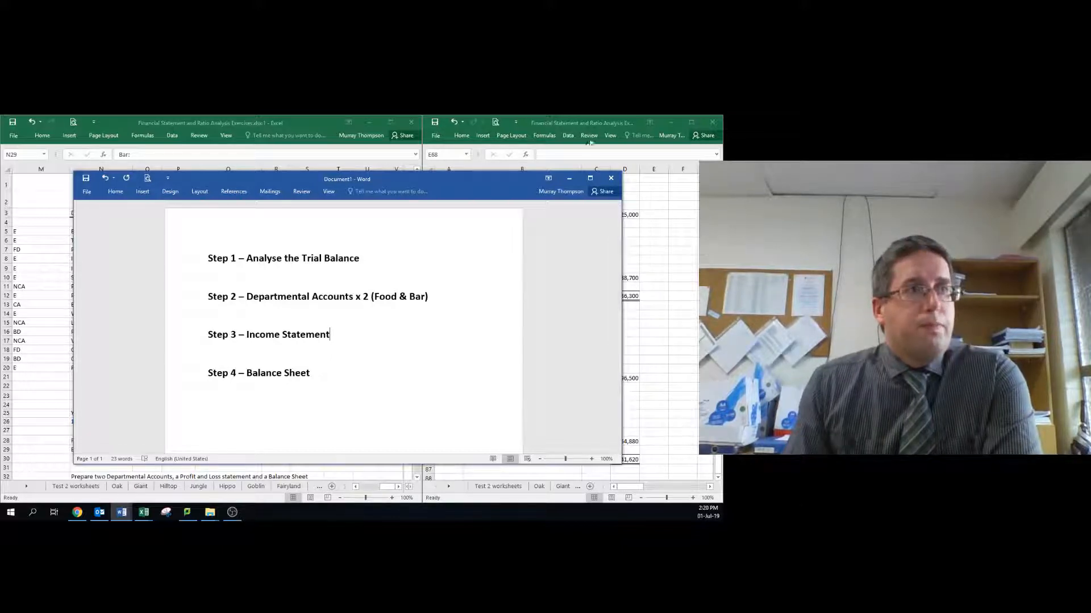
pyautogui.click(569, 179)
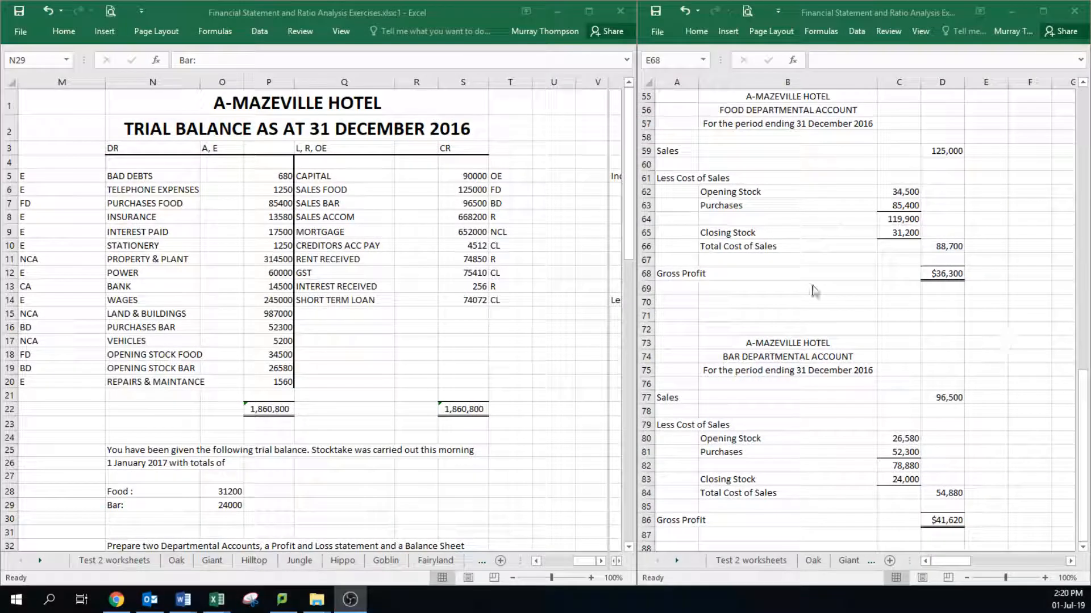
# Step: Label the Income heading of the Profit and Loss Statement with R in B5
pyautogui.click(955, 562)
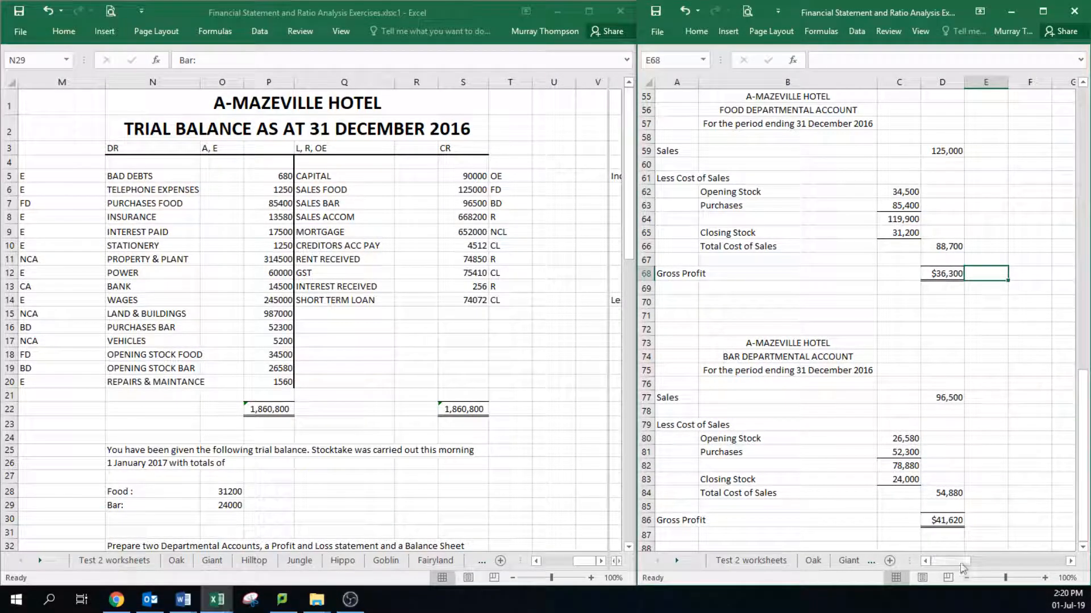
pyautogui.scroll(18, 912, 424)
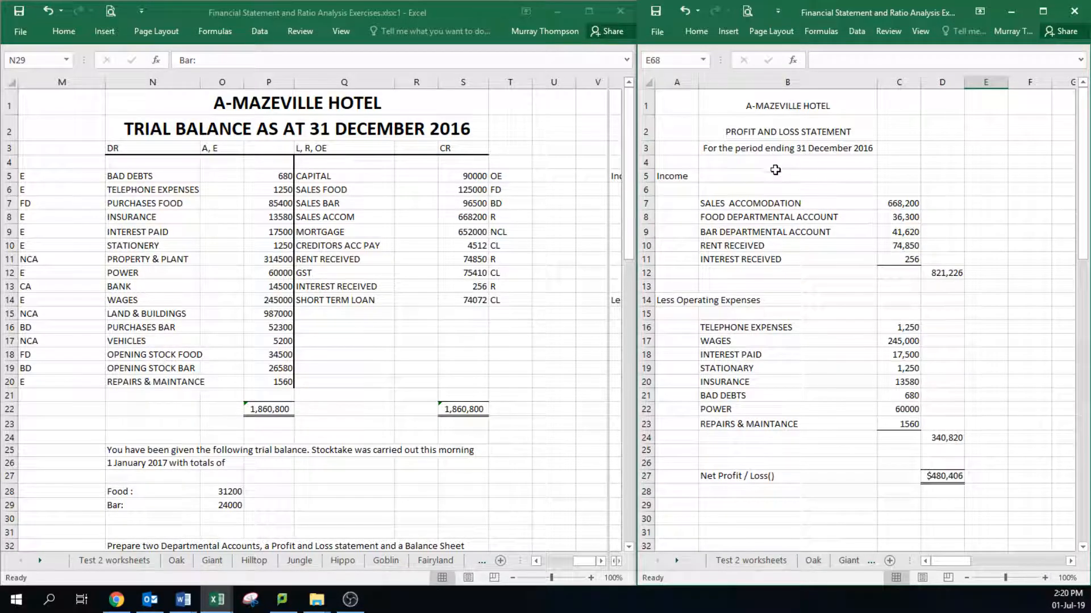
pyautogui.click(682, 176)
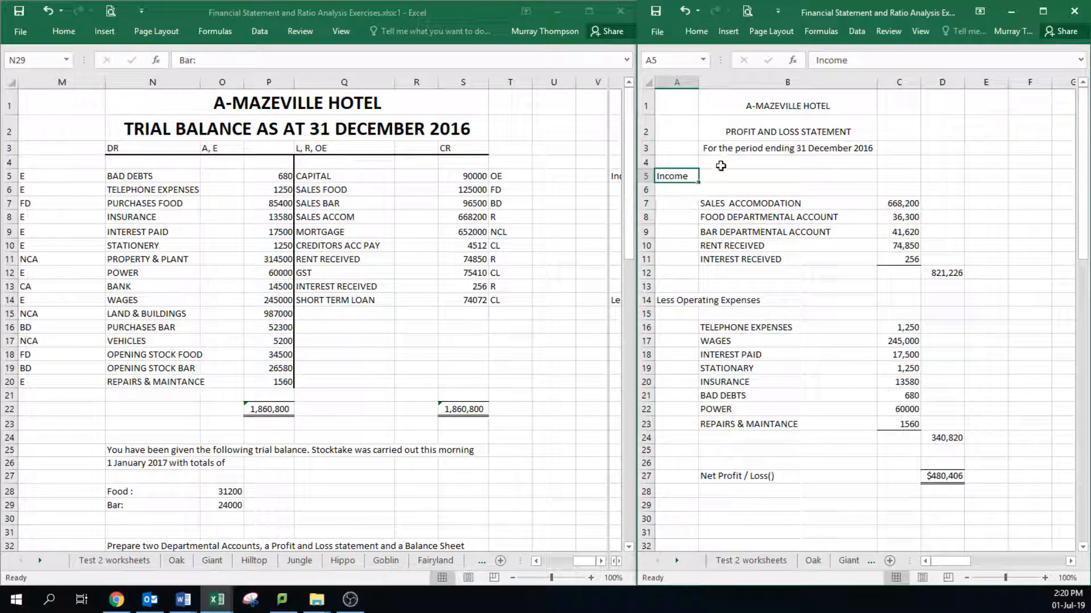
pyautogui.click(734, 178)
pyautogui.write('R')
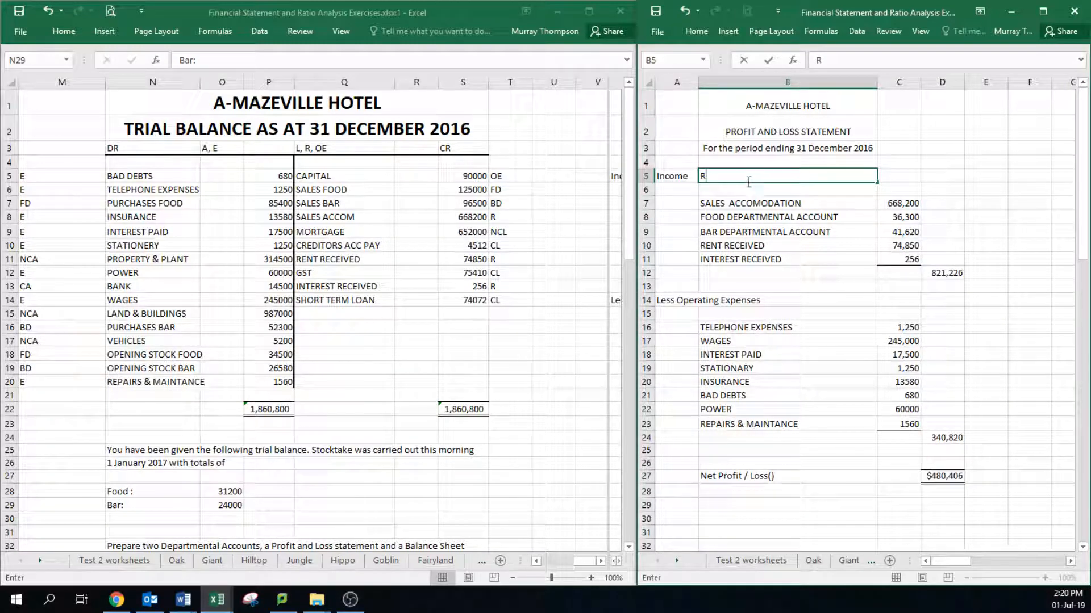
pyautogui.click(475, 189)
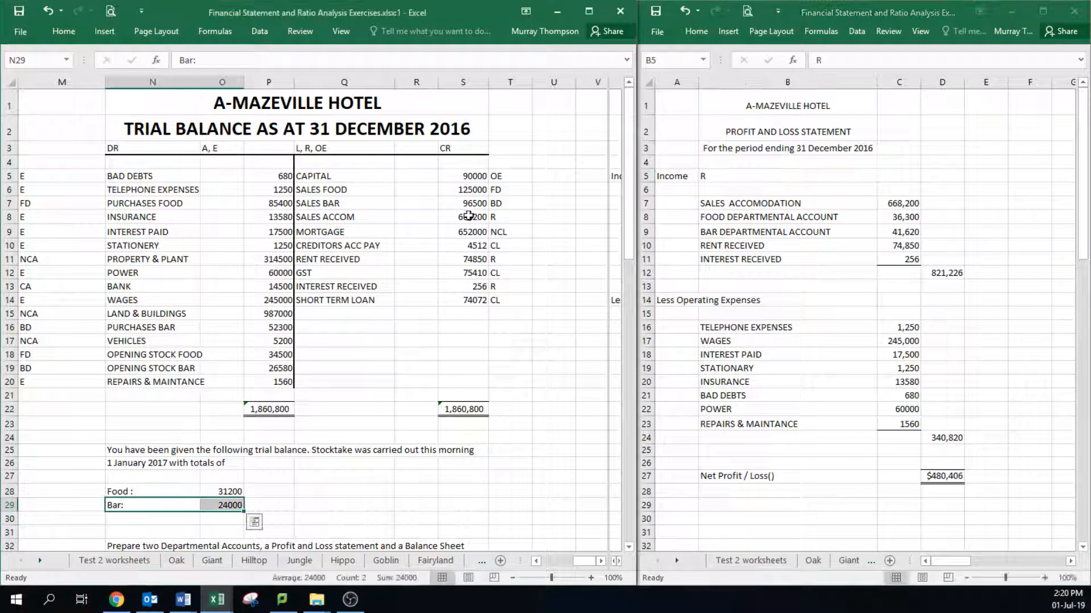
# Step: Review the accounts coded R in the trial balance: Sales Accom, Rent Received and Interest Received
pyautogui.click(474, 217)
pyautogui.click(474, 260)
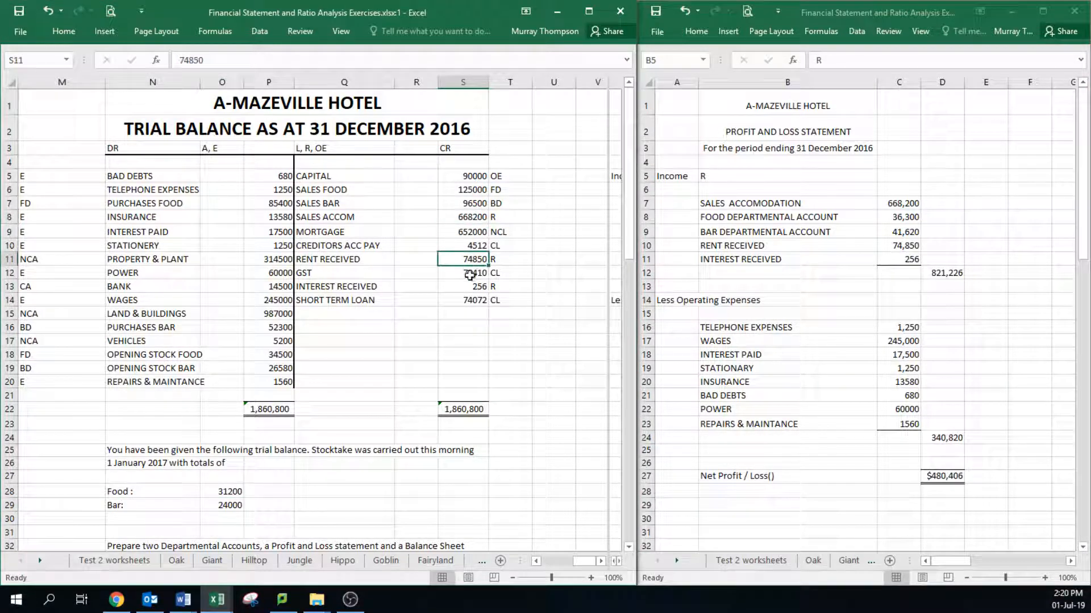
pyautogui.click(475, 286)
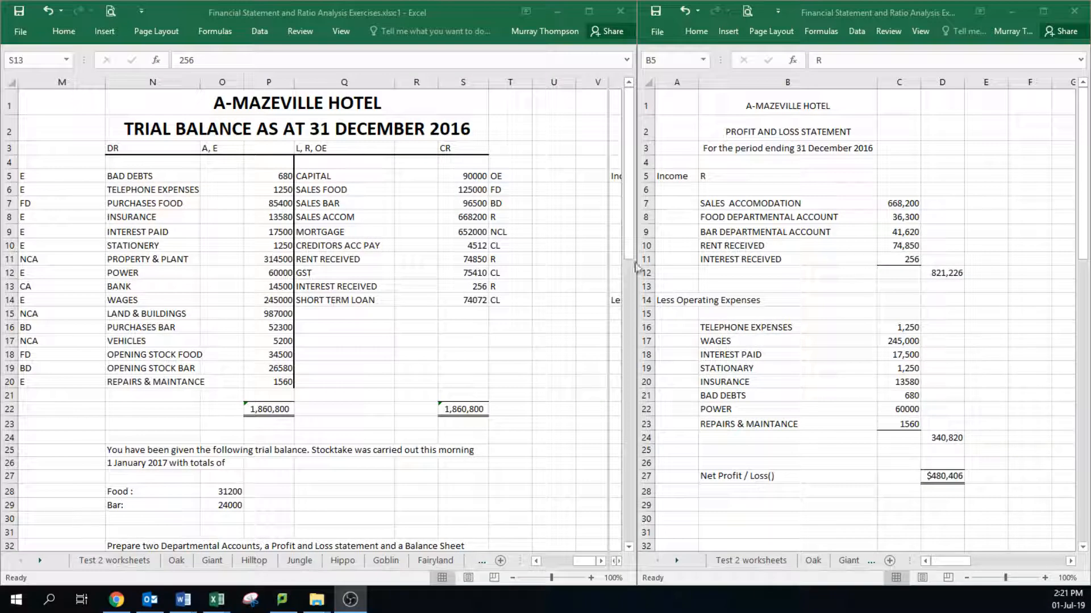
pyautogui.click(635, 267)
pyautogui.click(509, 259)
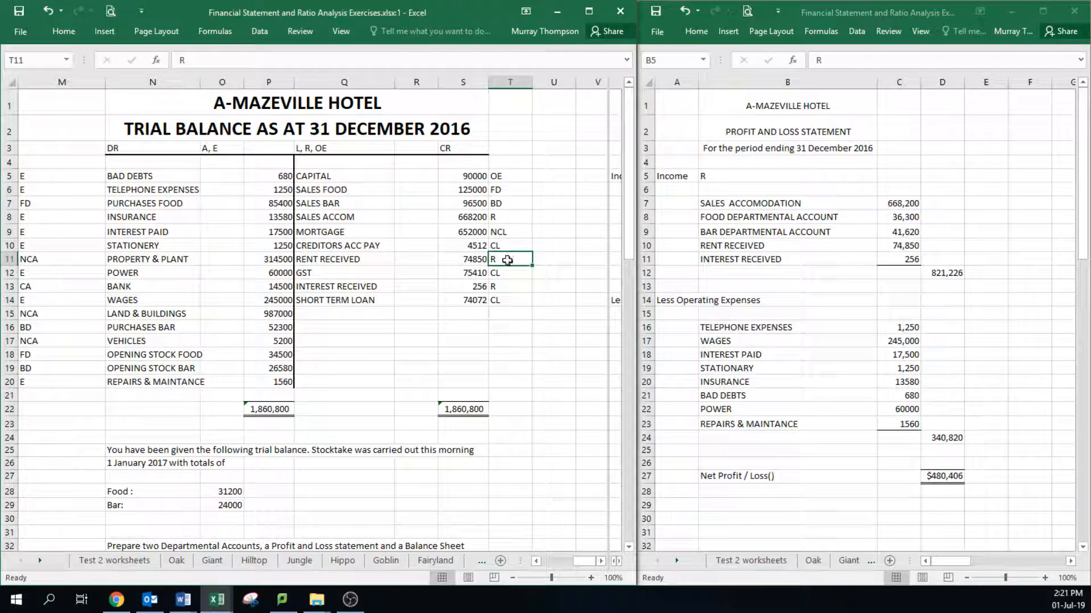
pyautogui.click(510, 289)
pyautogui.click(508, 218)
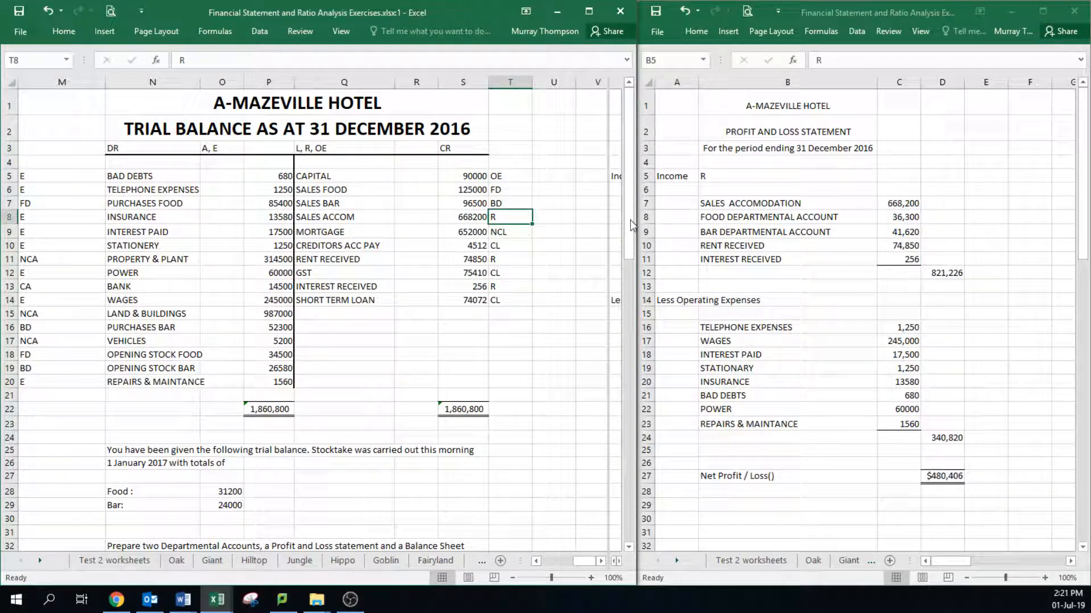
# Step: Match the Food and Bar Departmental Account income lines in rows 8 and 9 with the Gross Profits in rows 68 and 86
pyautogui.moveTo(719, 217); pyautogui.dragTo(903, 232)
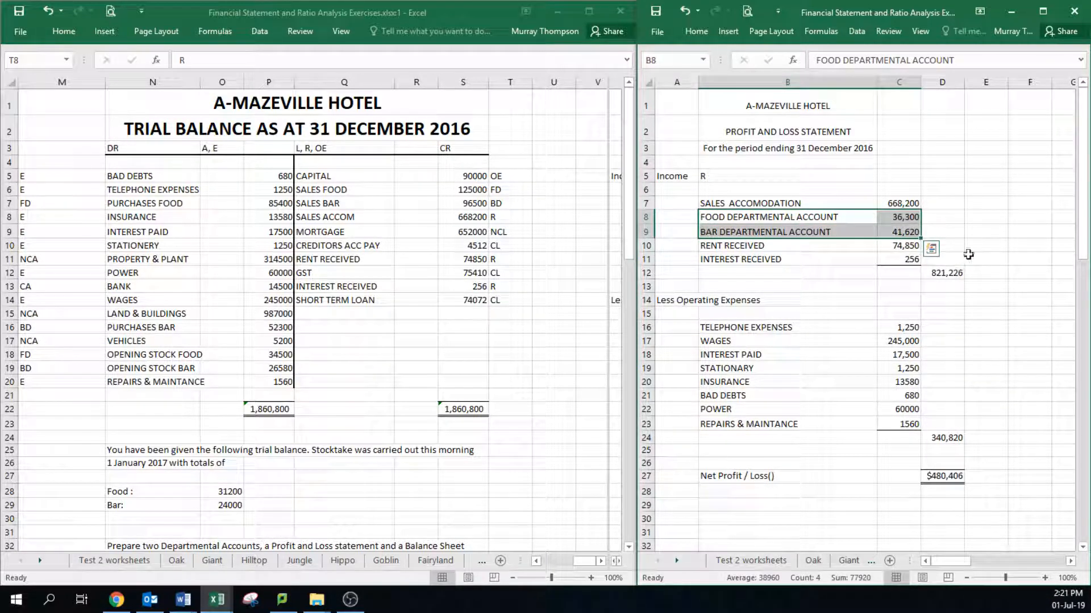
pyautogui.scroll(-1, 989, 259)
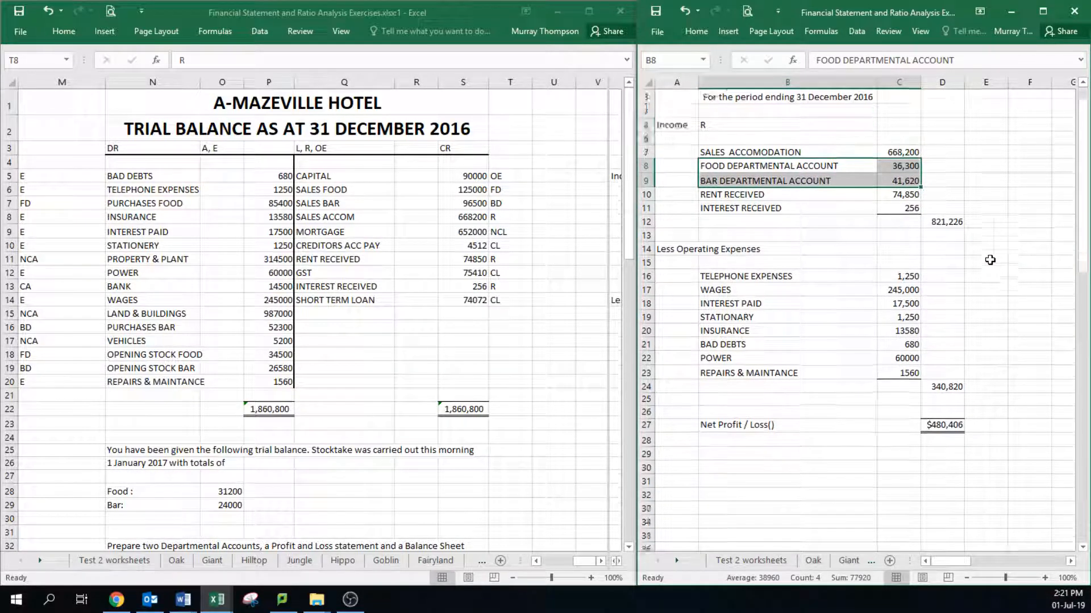
pyautogui.scroll(-19, 990, 259)
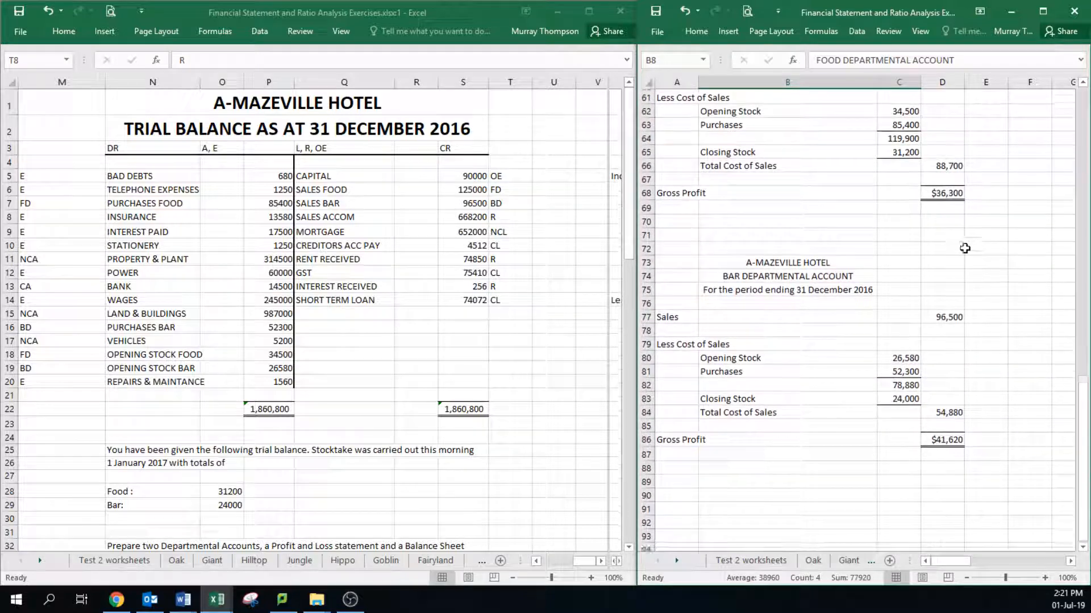
pyautogui.moveTo(682, 192); pyautogui.dragTo(946, 192)
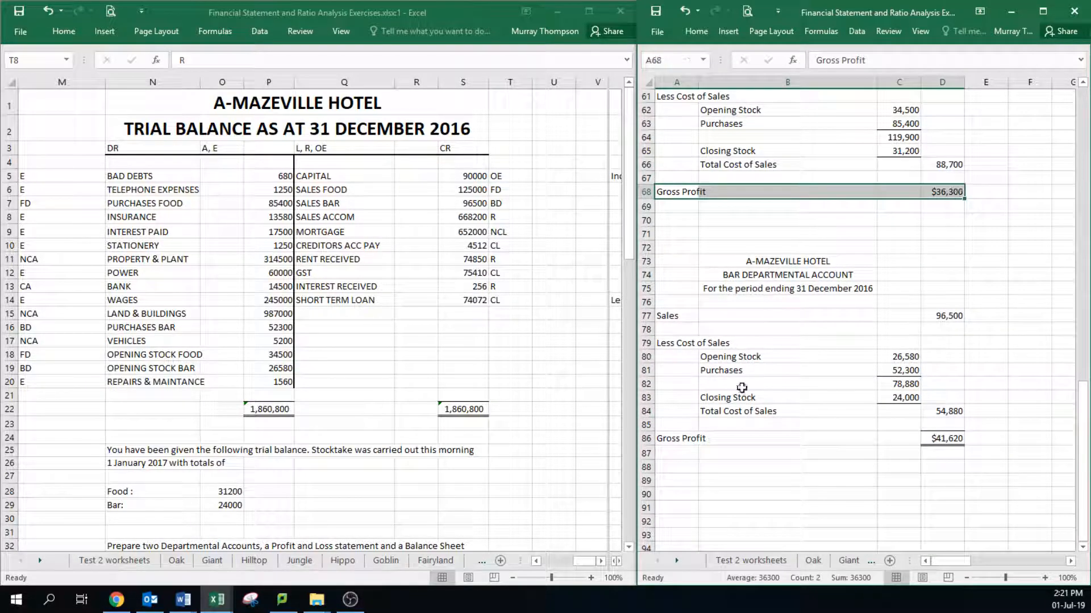
pyautogui.moveTo(682, 439); pyautogui.dragTo(946, 437)
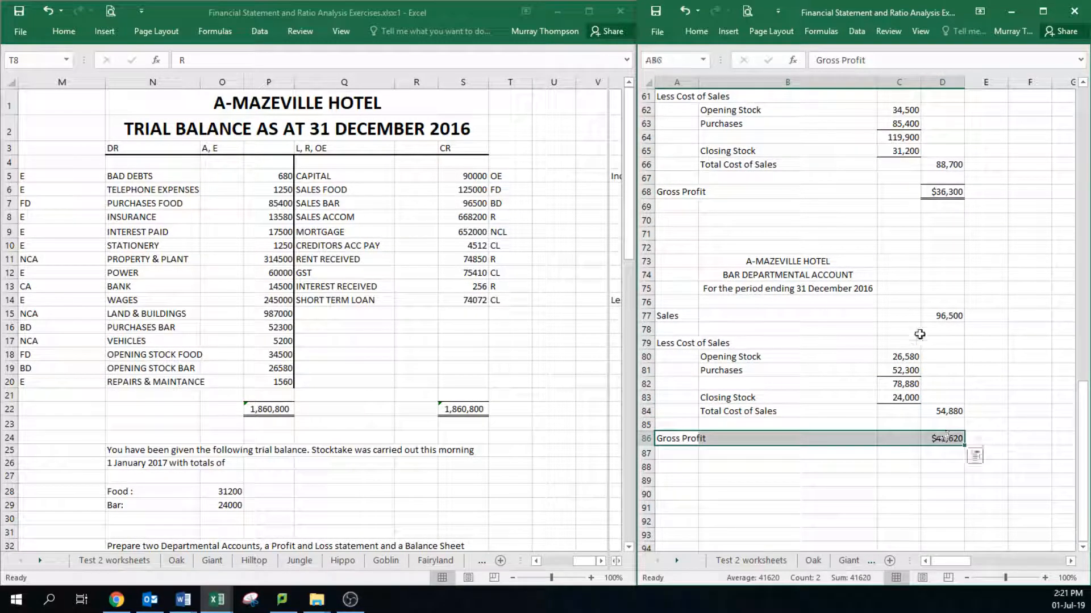
pyautogui.scroll(20, 920, 335)
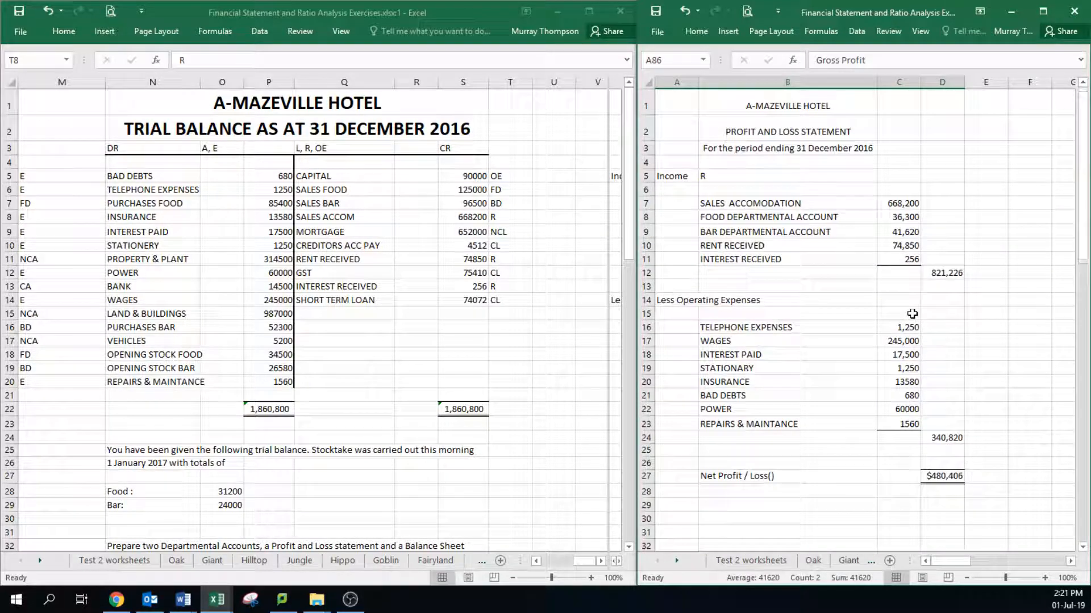
pyautogui.click(721, 229)
pyautogui.moveTo(718, 213); pyautogui.dragTo(912, 234)
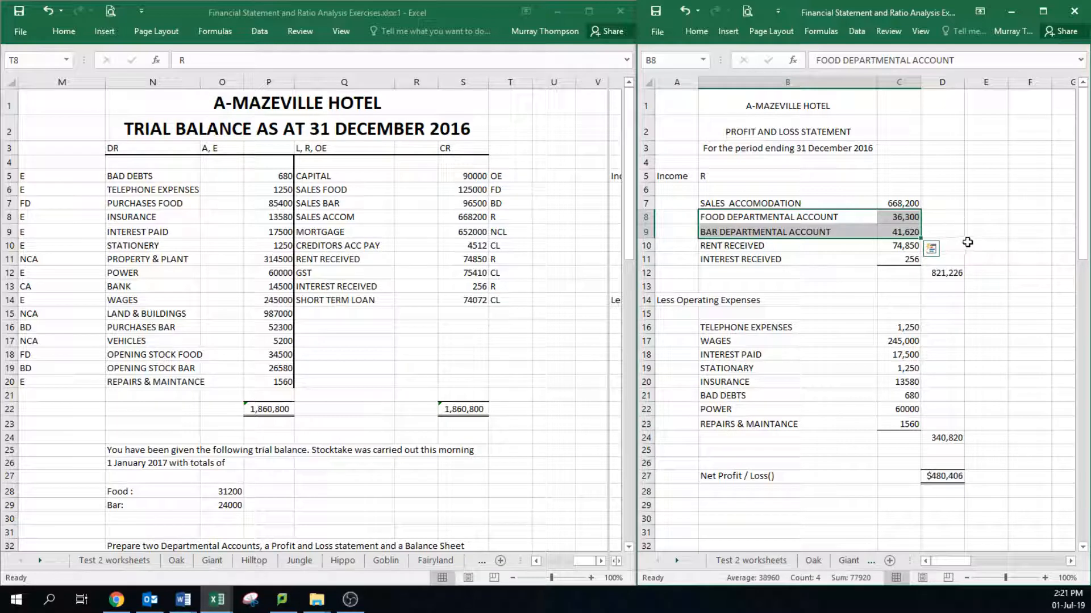
# Step: Clear the R beside the Income heading in B5
pyautogui.click(942, 217)
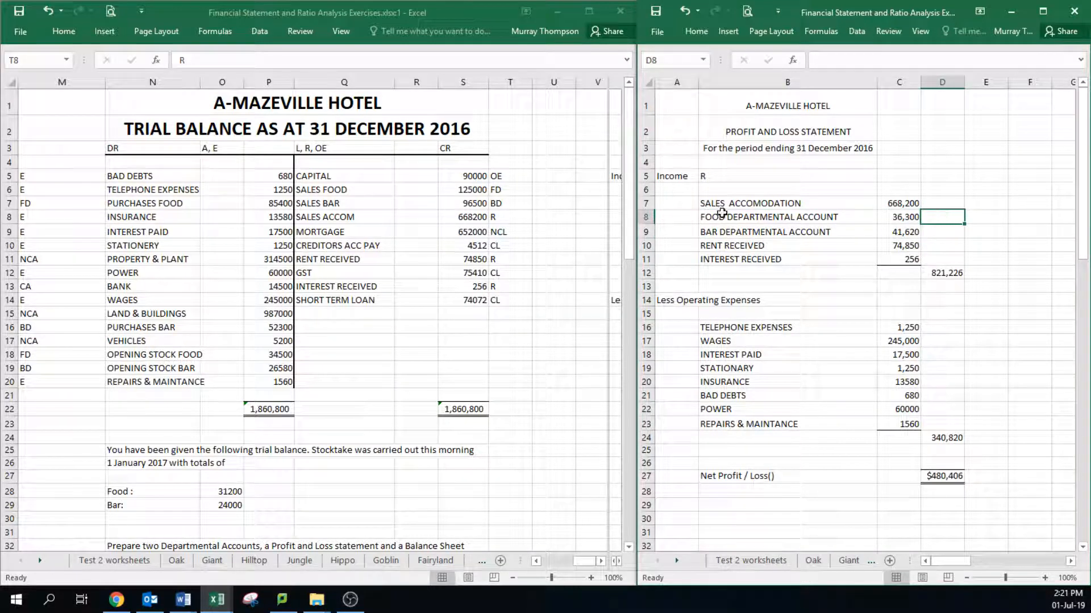
pyautogui.click(721, 175)
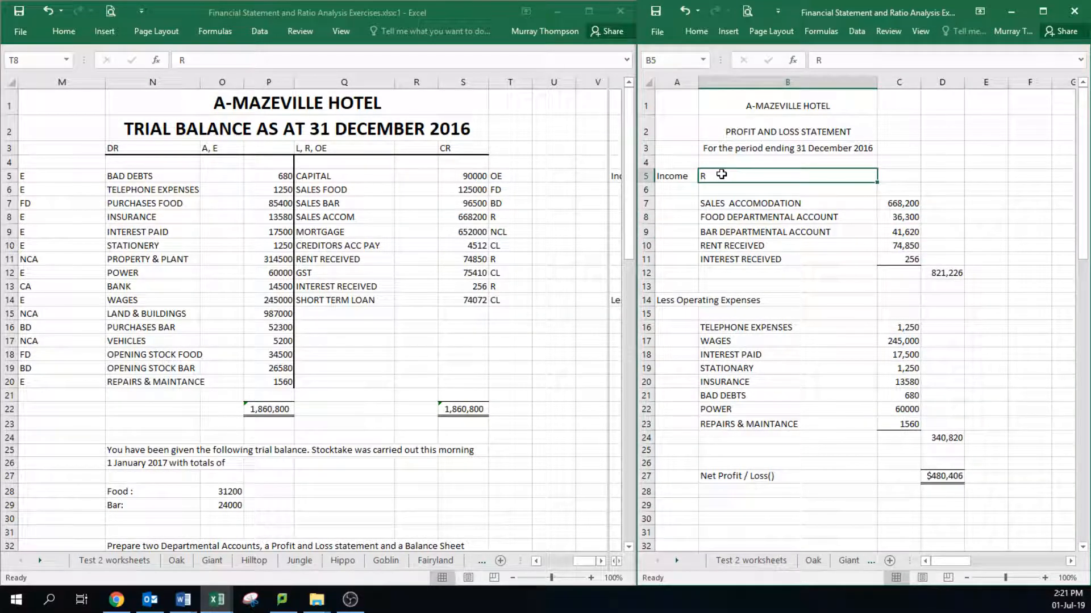
pyautogui.click(796, 302)
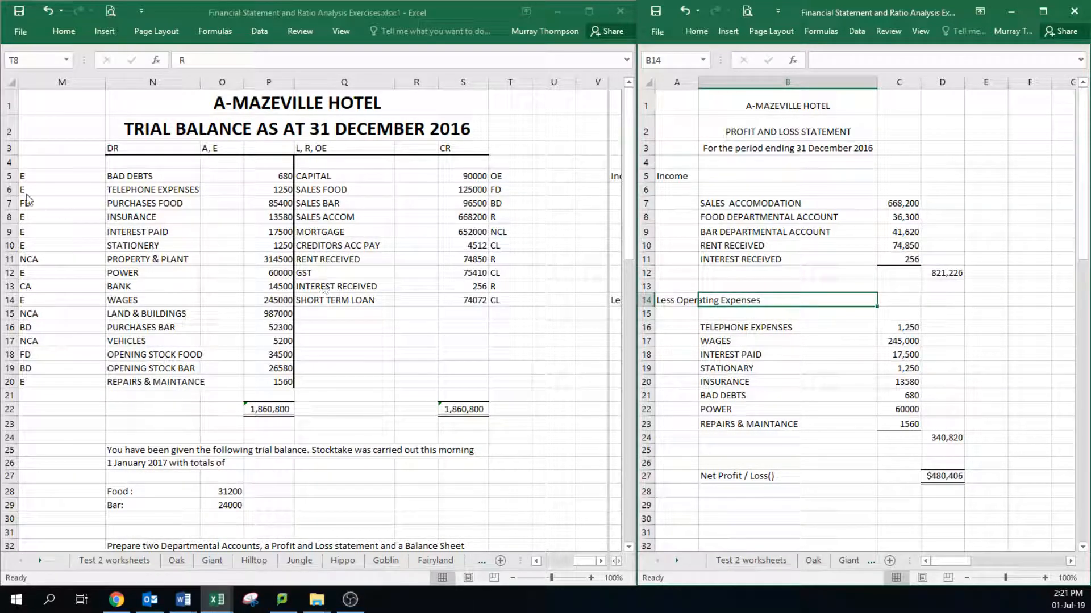
# Step: Review the trial balance accounts coded E, including Bad Debts, Telephone Expenses, Insurance and Interest Paid, against Less Operating Expenses
pyautogui.click(42, 183)
pyautogui.moveTo(40, 172); pyautogui.dragTo(274, 176)
pyautogui.moveTo(57, 190); pyautogui.dragTo(264, 189)
pyautogui.moveTo(49, 218); pyautogui.dragTo(271, 231)
pyautogui.click(480, 274)
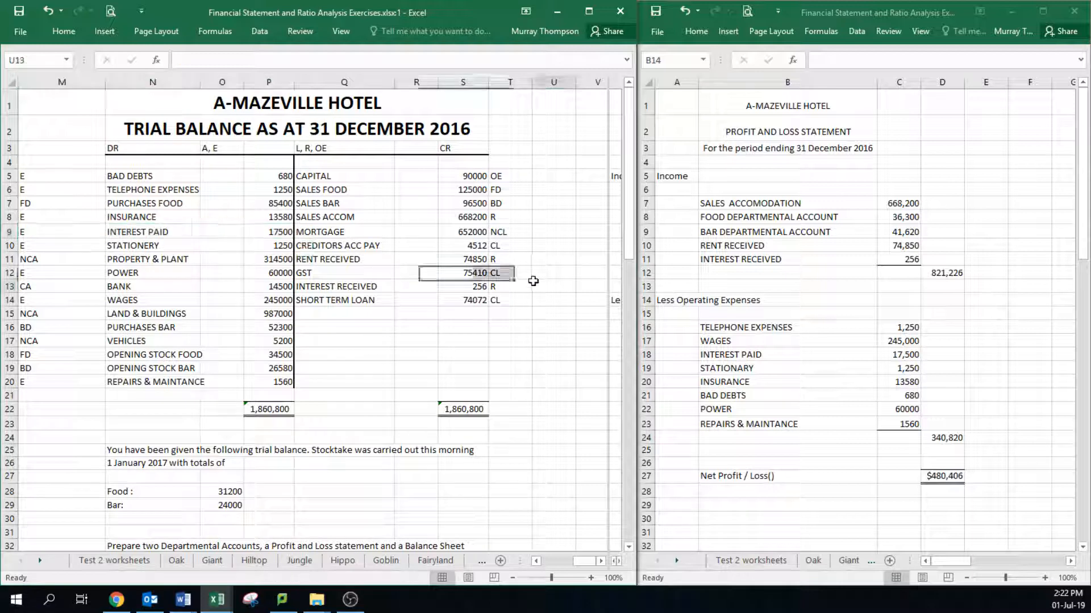
pyautogui.click(551, 287)
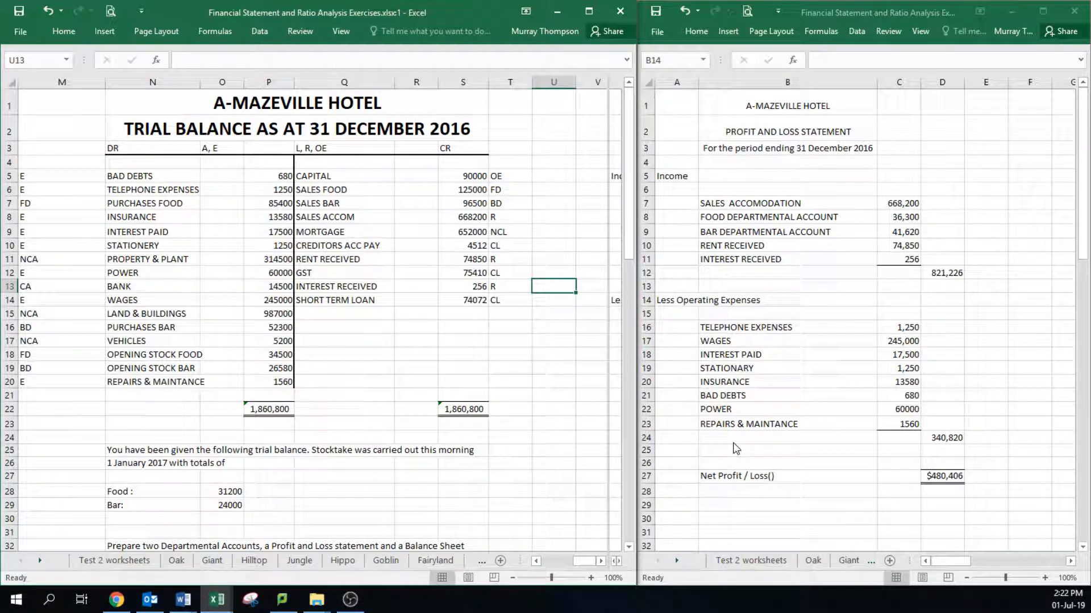
# Step: Check the formulas for total income in D12, total operating expenses in D24 and Net Profit in D27
pyautogui.click(946, 438)
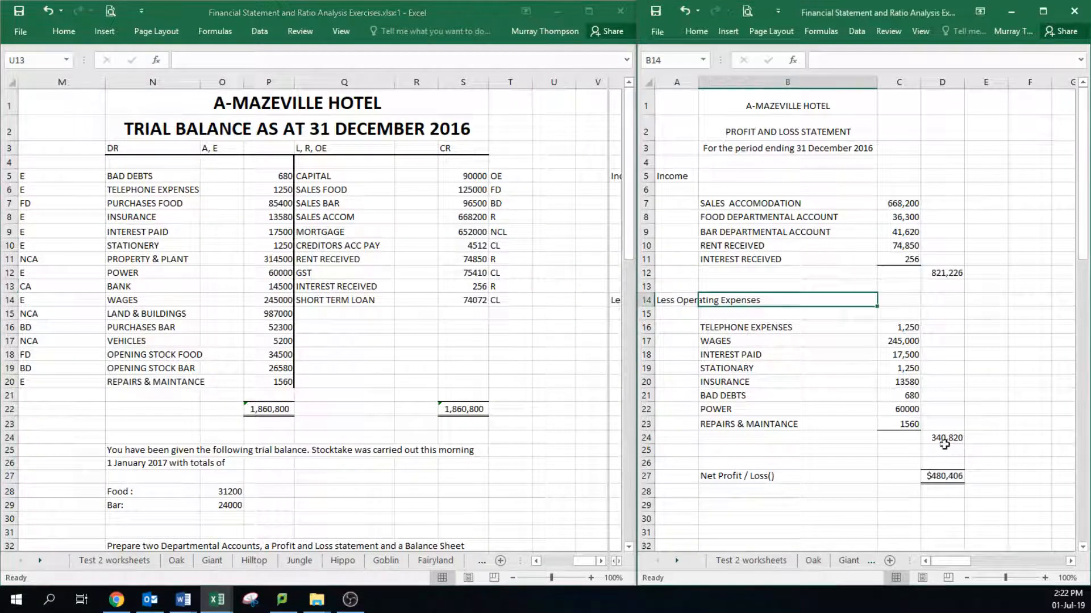
pyautogui.click(994, 440)
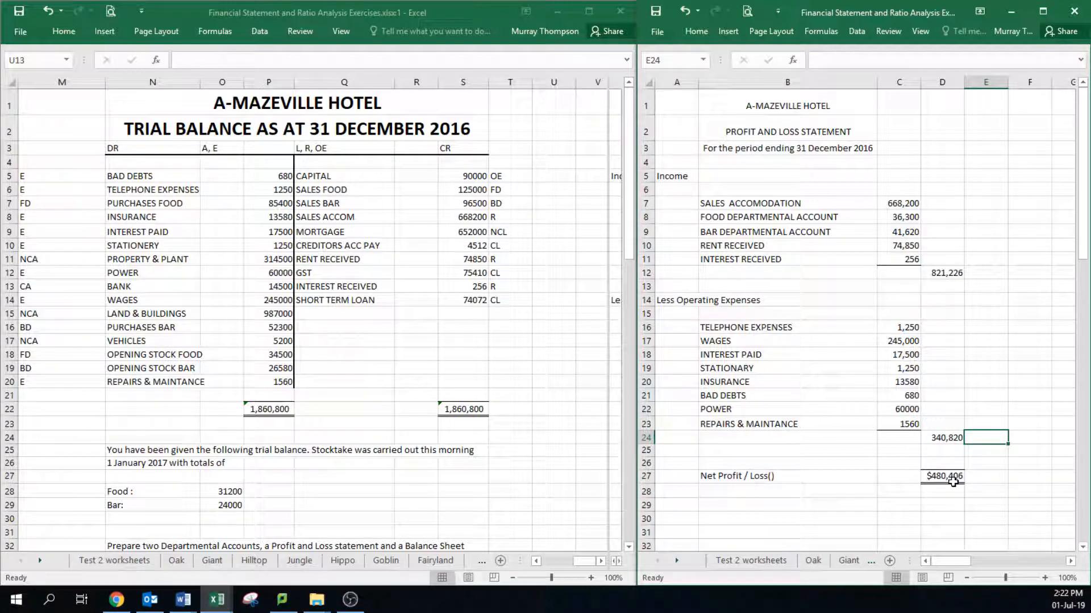
pyautogui.click(949, 270)
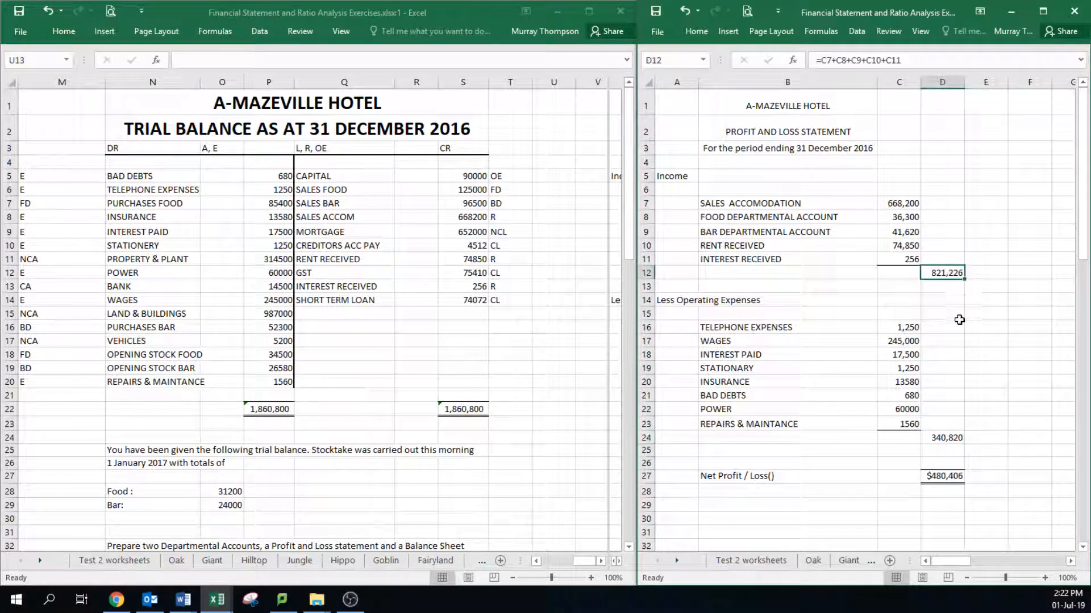
pyautogui.click(952, 437)
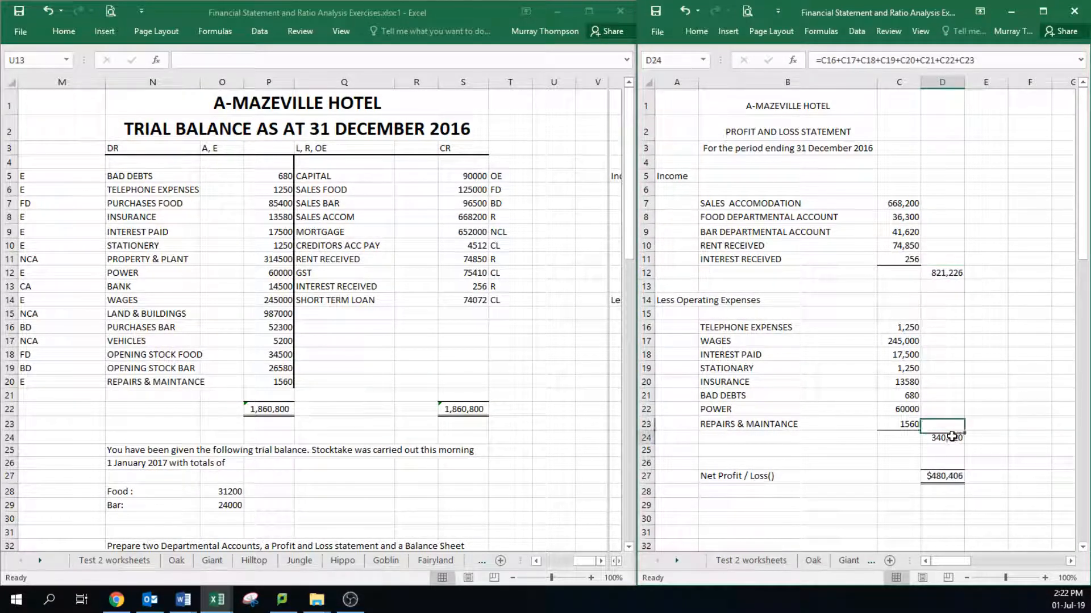
pyautogui.click(947, 477)
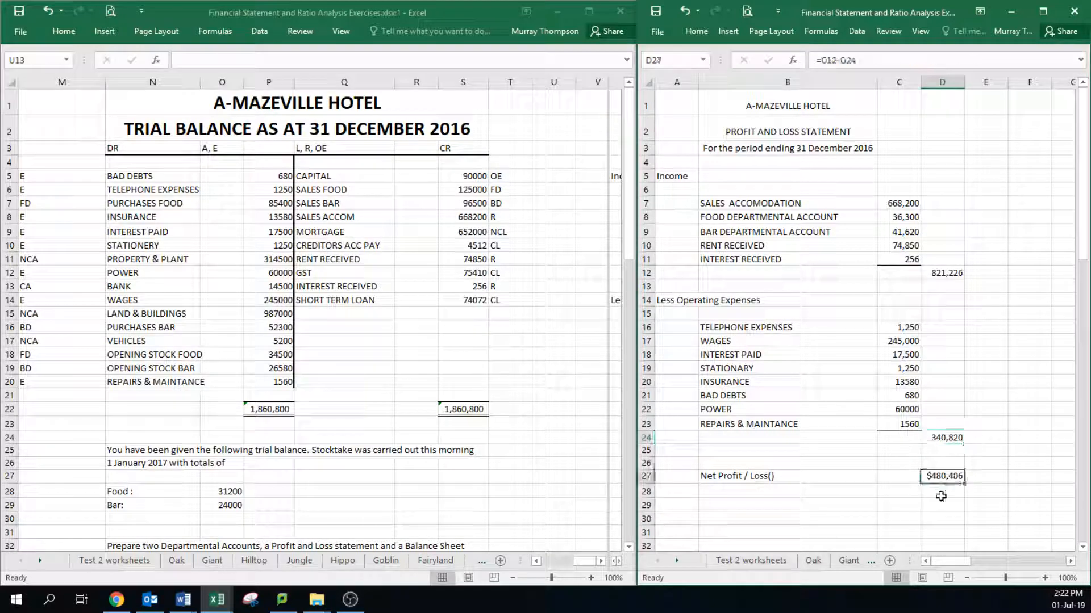
pyautogui.click(868, 507)
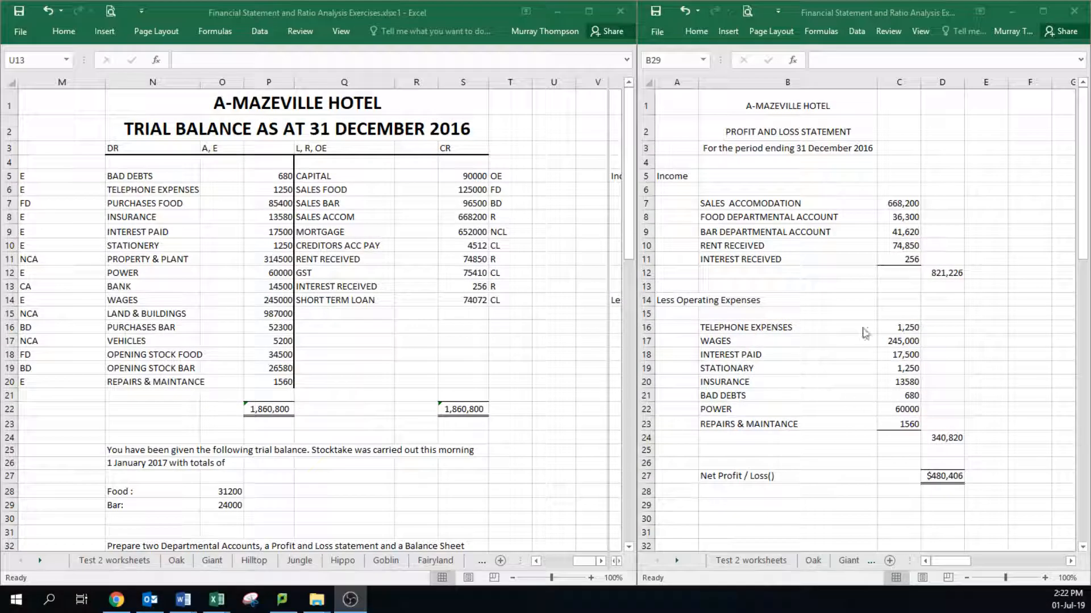
# Step: Examine the Balance Sheet's Owners Equity, Assets and Liabilities sections
pyautogui.click(952, 565)
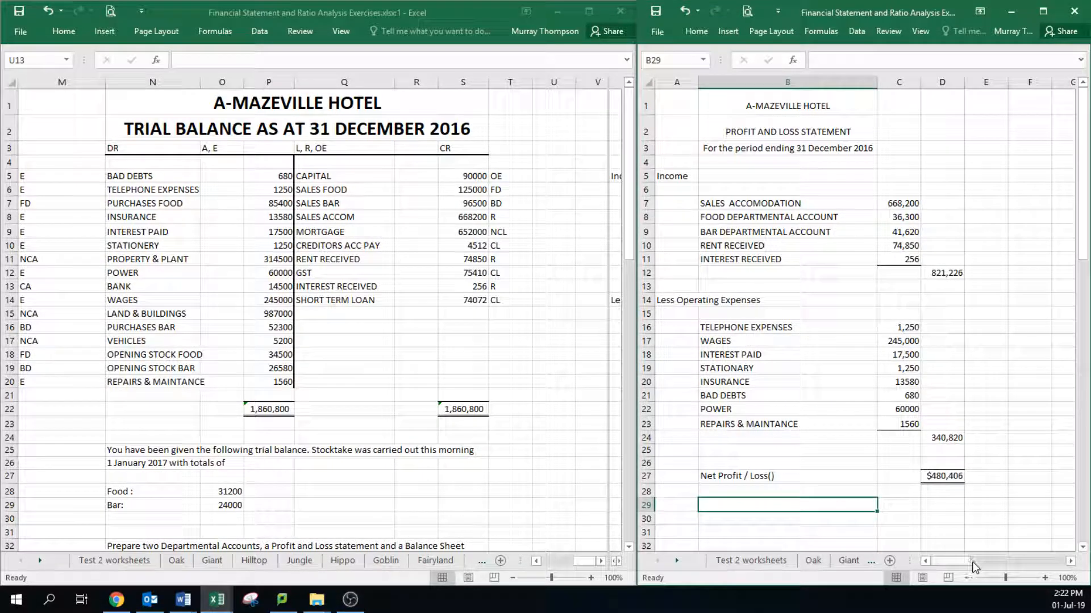
pyautogui.moveTo(957, 562); pyautogui.dragTo(982, 561)
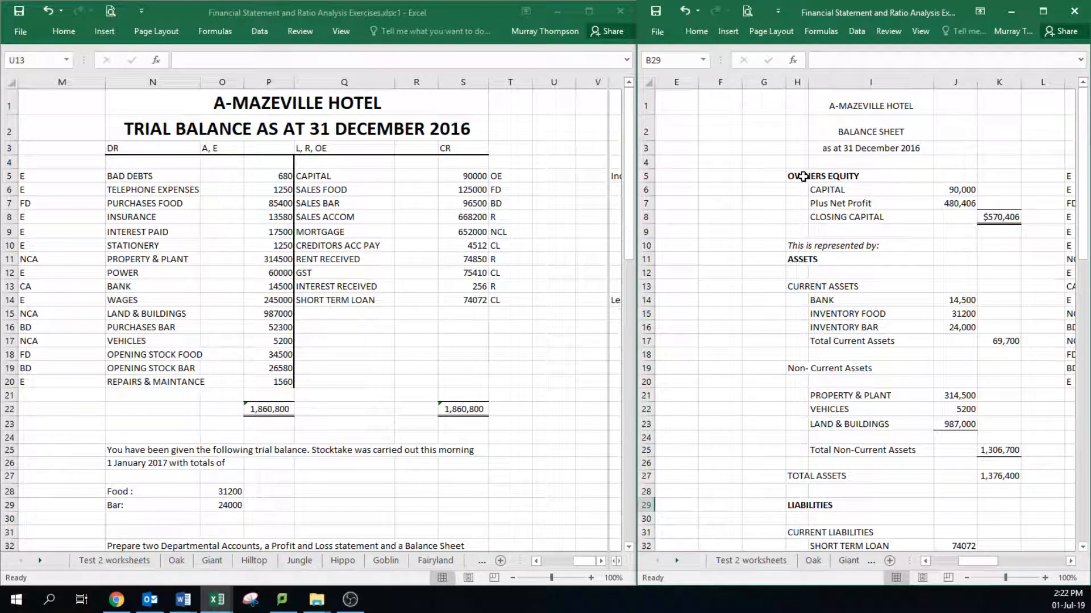
pyautogui.click(798, 176)
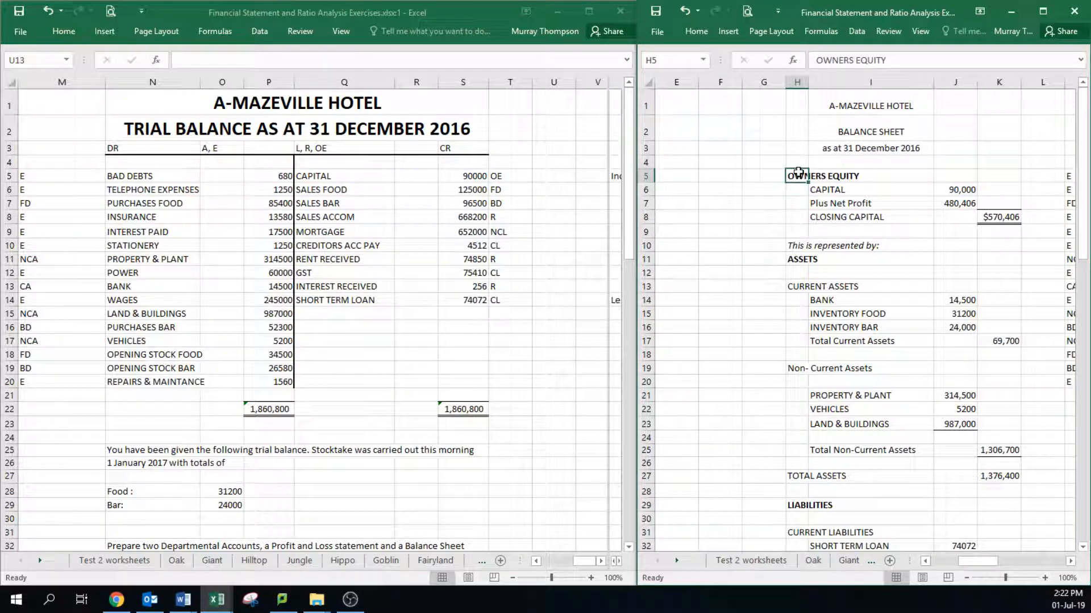
pyautogui.click(799, 265)
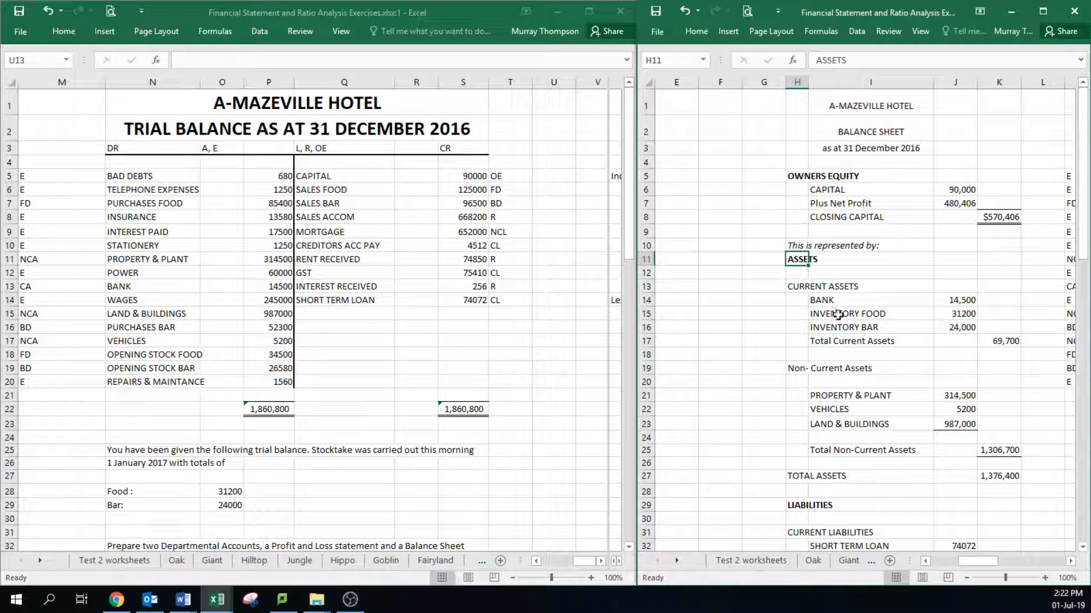
pyautogui.scroll(-4, 838, 315)
pyautogui.click(798, 314)
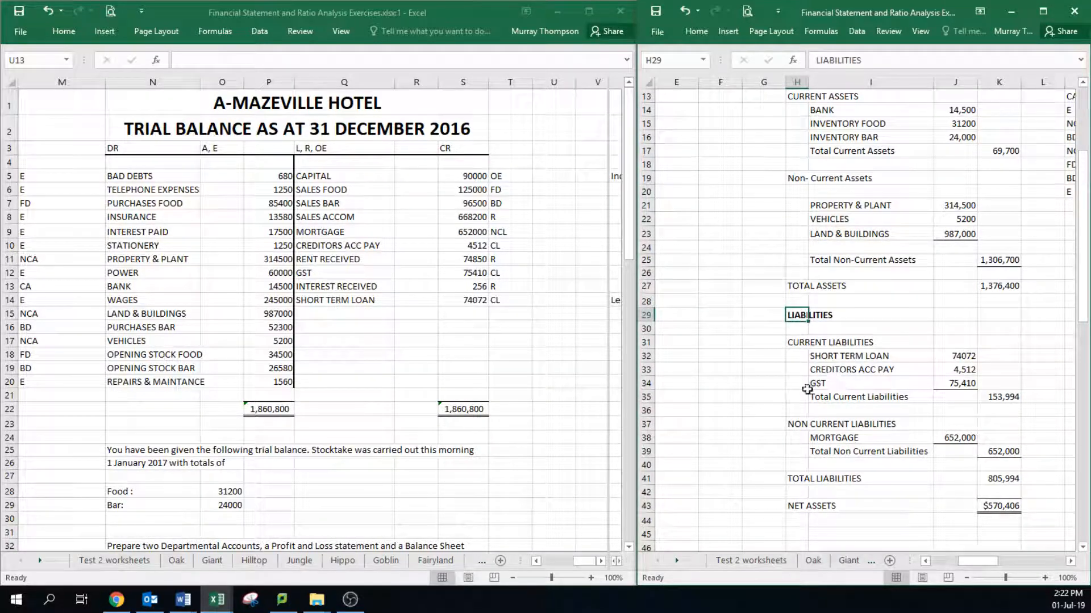
# Step: Enter the accounting equation OE = A - L in I46, below Net Assets on the Balance Sheet
pyautogui.scroll(-2, 787, 409)
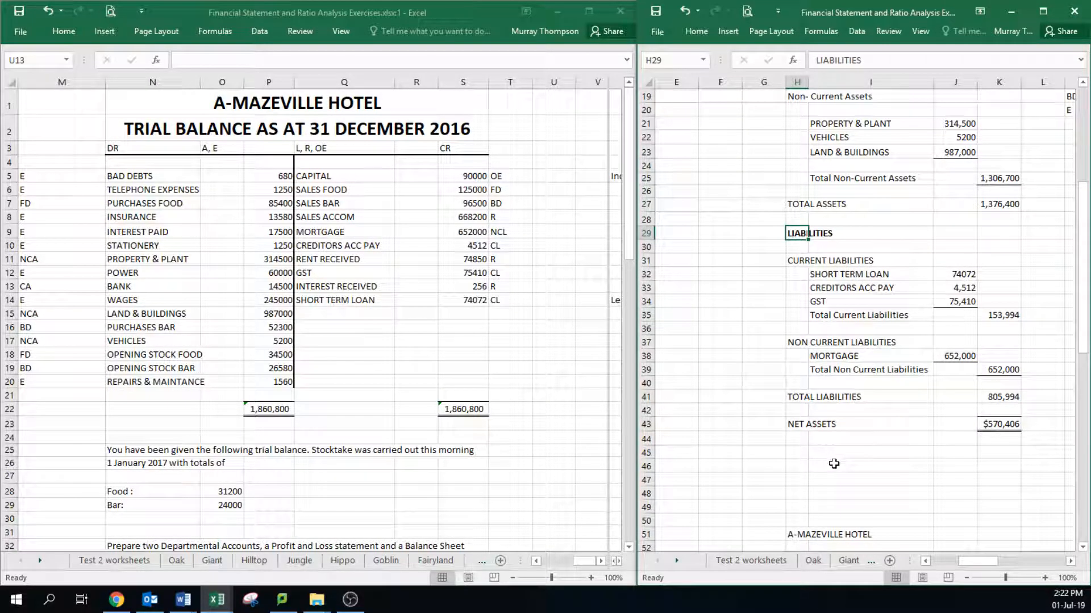
pyautogui.click(833, 464)
pyautogui.write('OE = A - L')
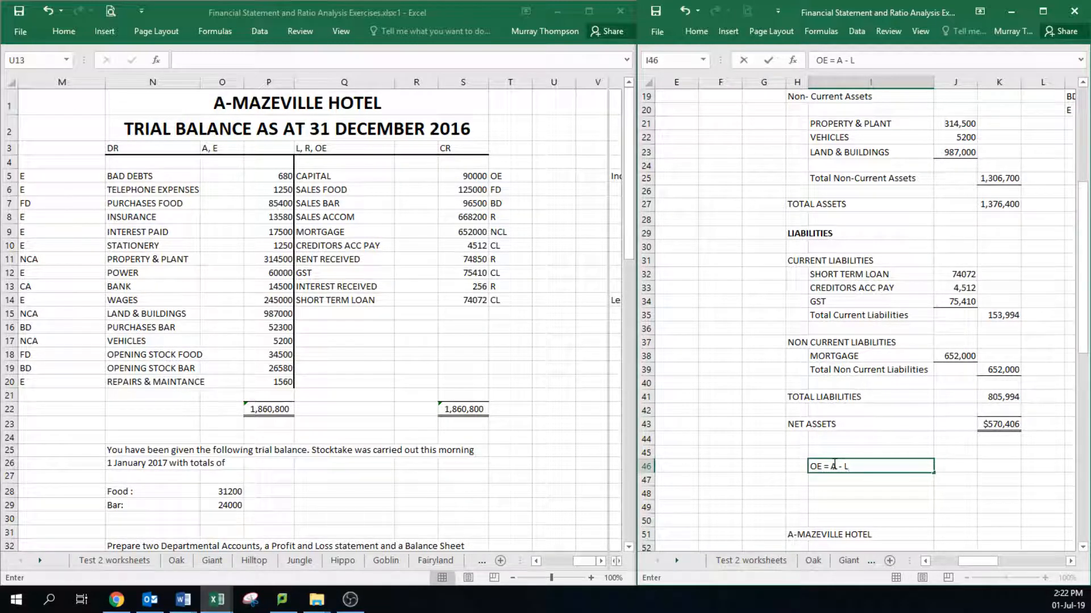
pyautogui.press('Return')
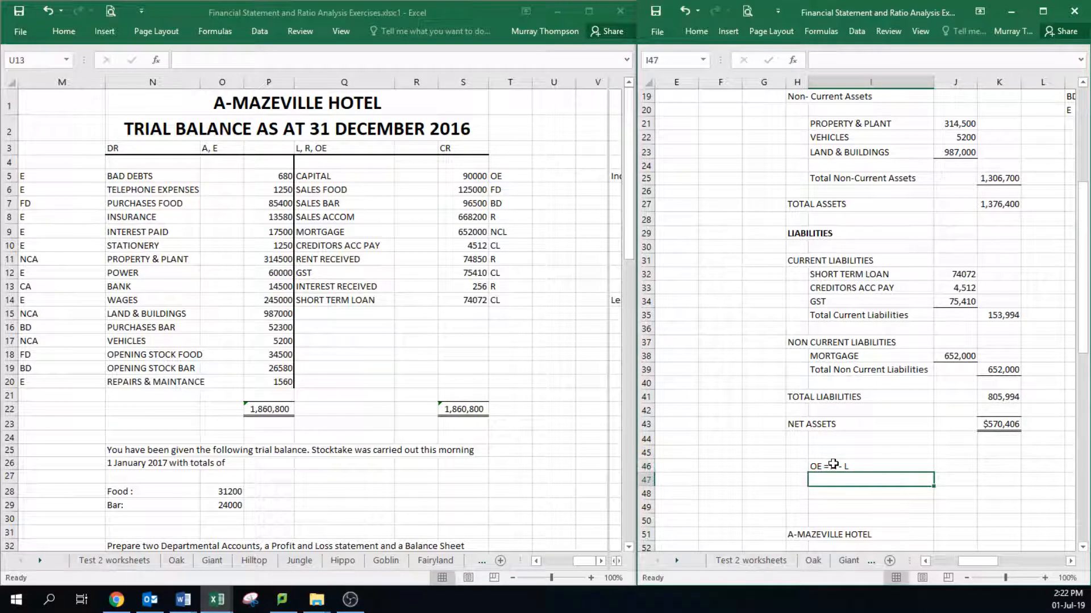
# Step: Extend the accounting equation in I46 to read OE = A - L = Net Assets
pyautogui.click(874, 467)
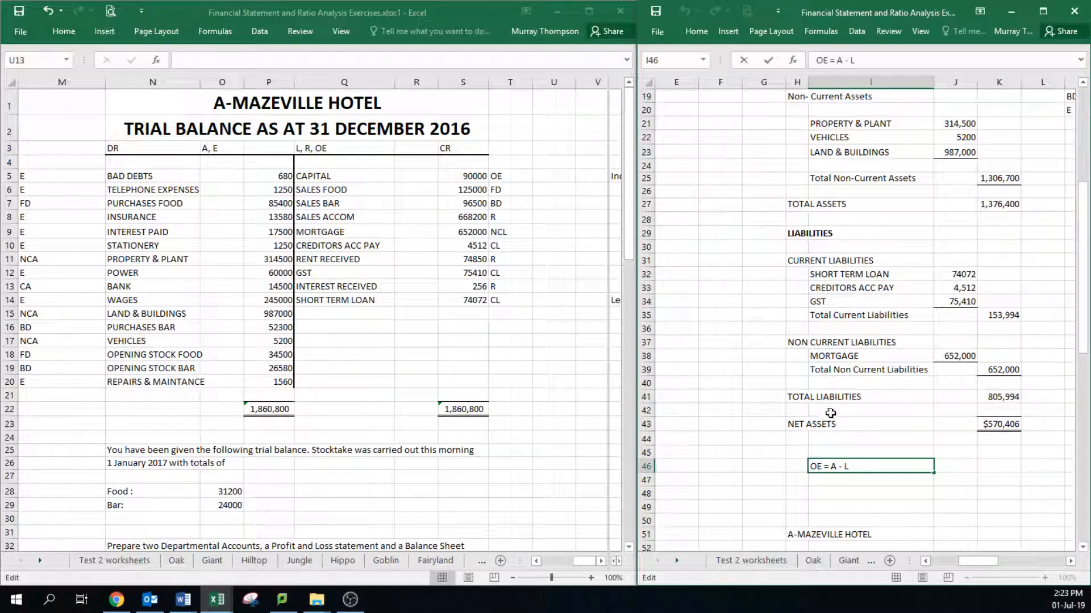
pyautogui.click(823, 426)
pyautogui.click(801, 425)
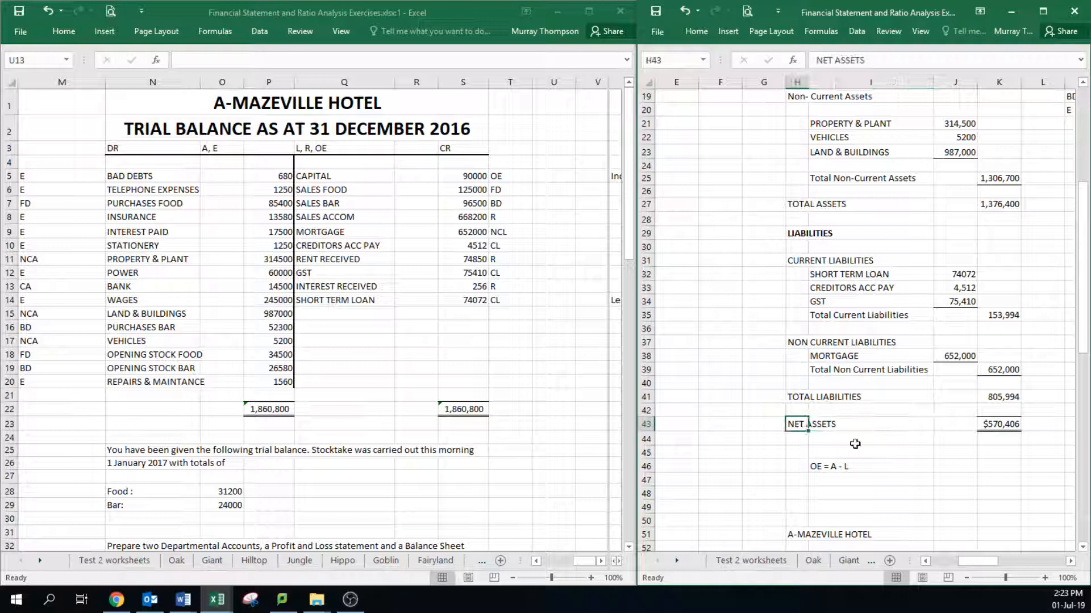
pyautogui.click(834, 465)
pyautogui.click(877, 60)
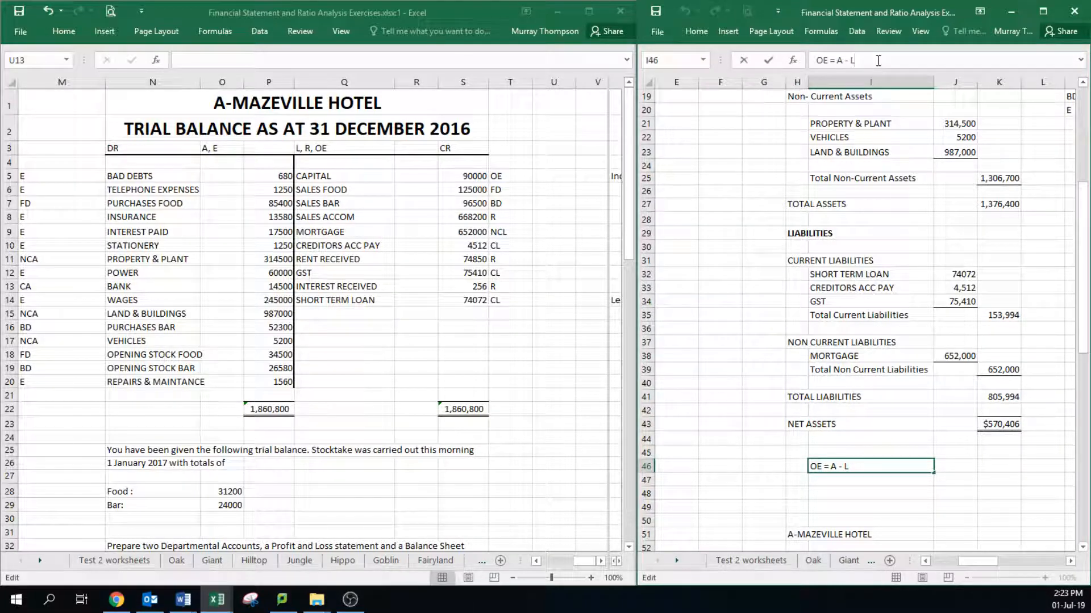
pyautogui.write('= Net Assets')
pyautogui.press('Return')
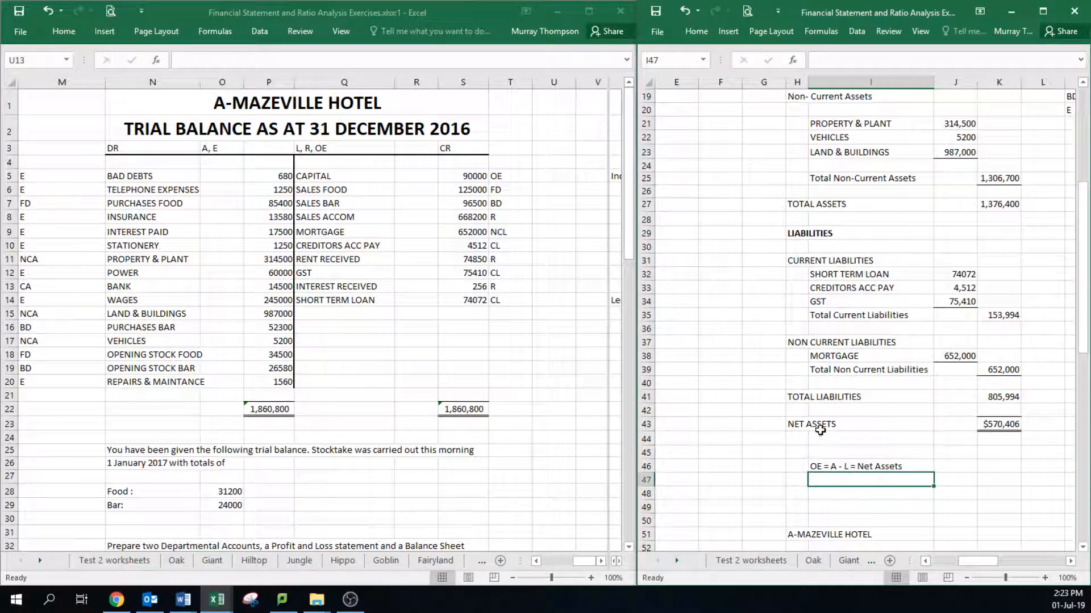
# Step: Compare Net Assets in K43 with Closing Capital in K8, and examine the Total Assets and Total Liabilities rows behind it
pyautogui.click(1006, 426)
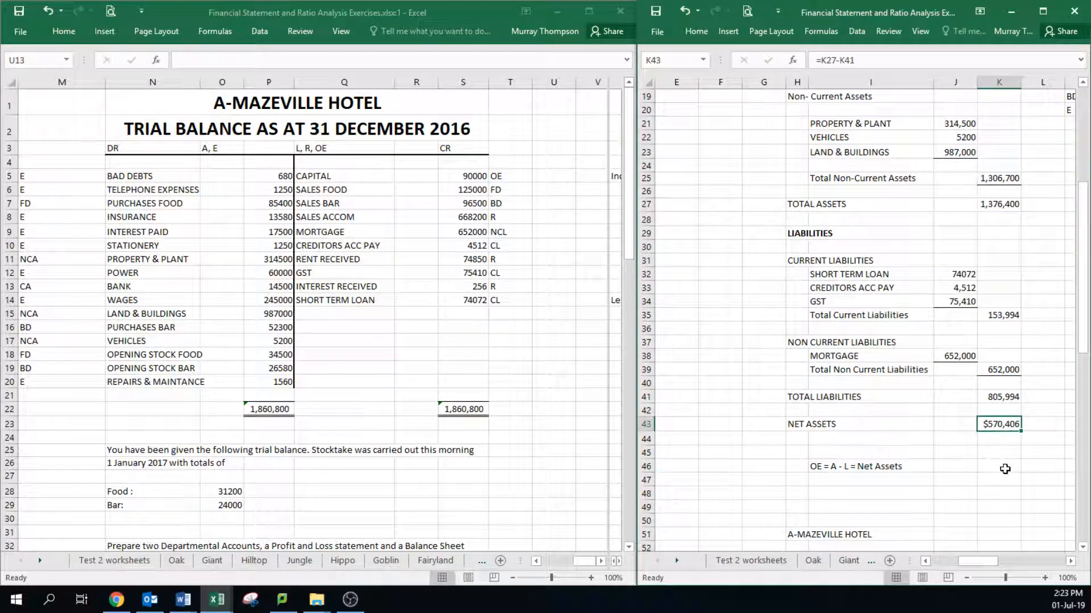
pyautogui.scroll(6, 1006, 460)
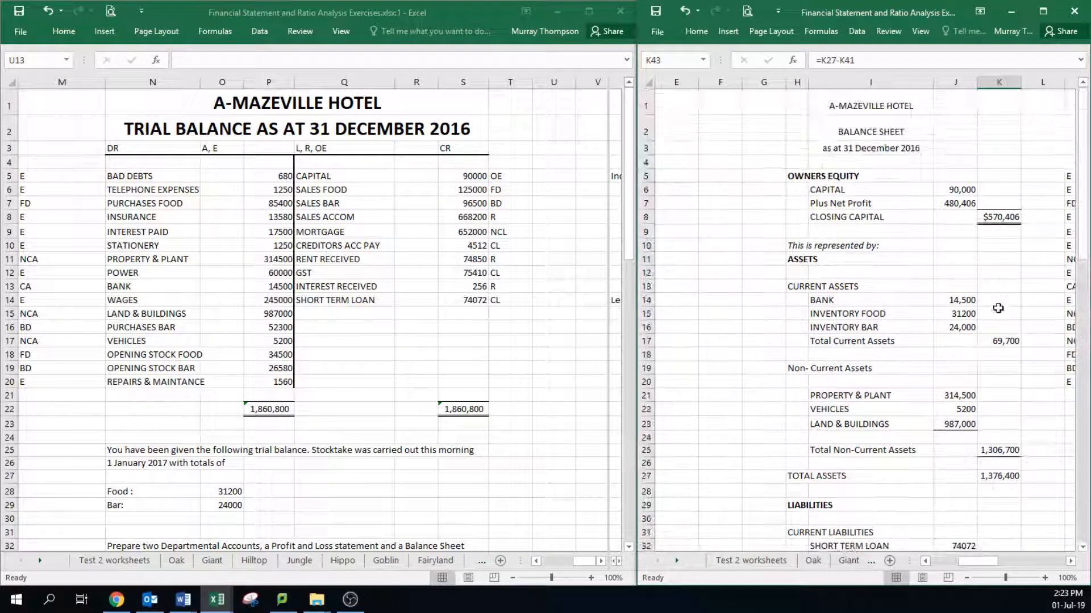
pyautogui.click(1004, 216)
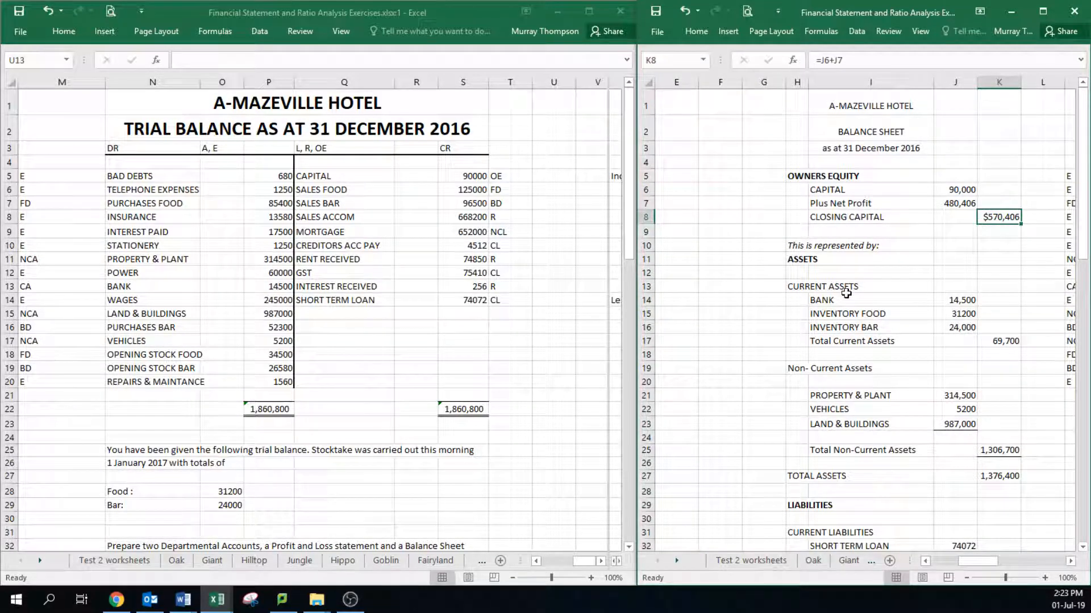
pyautogui.click(846, 298)
pyautogui.scroll(-5, 982, 360)
pyautogui.moveTo(814, 245); pyautogui.dragTo(1021, 246)
pyautogui.moveTo(812, 438); pyautogui.dragTo(1017, 438)
pyautogui.moveTo(796, 464); pyautogui.dragTo(1010, 465)
pyautogui.click(1002, 464)
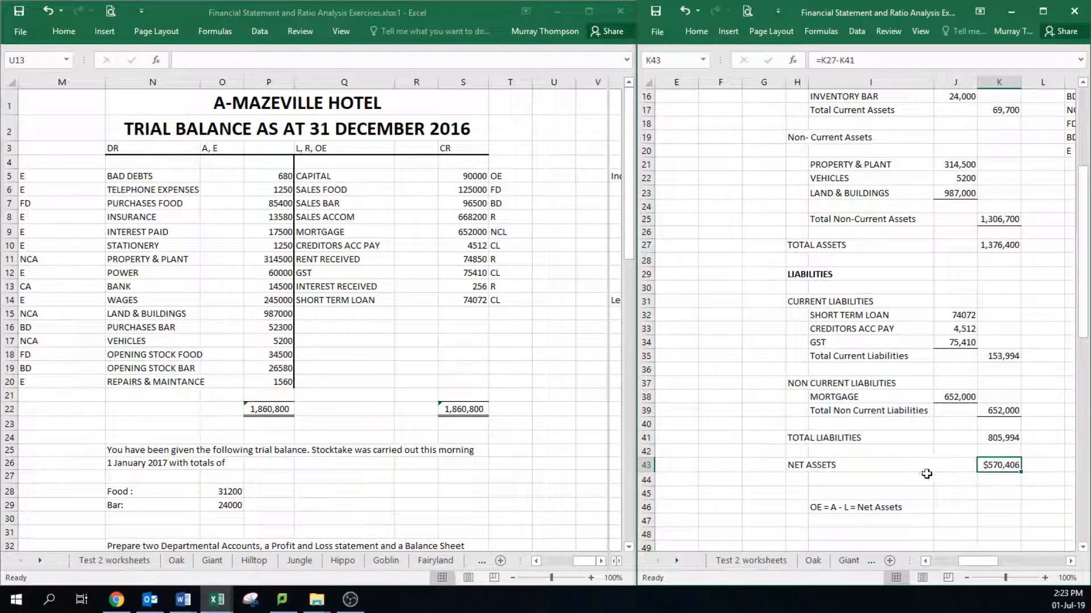
# Step: Trace Capital in the Owners Equity section to the trial balance account coded OE, and check the Plus Net Profit formula in J7
pyautogui.scroll(4, 1040, 266)
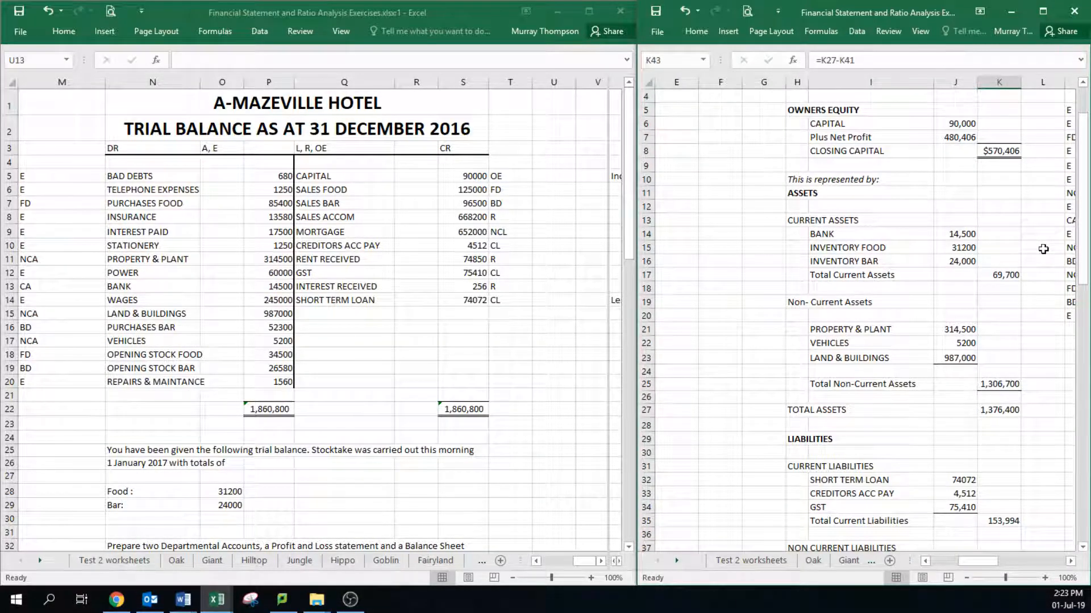
pyautogui.scroll(1, 1043, 248)
pyautogui.click(827, 190)
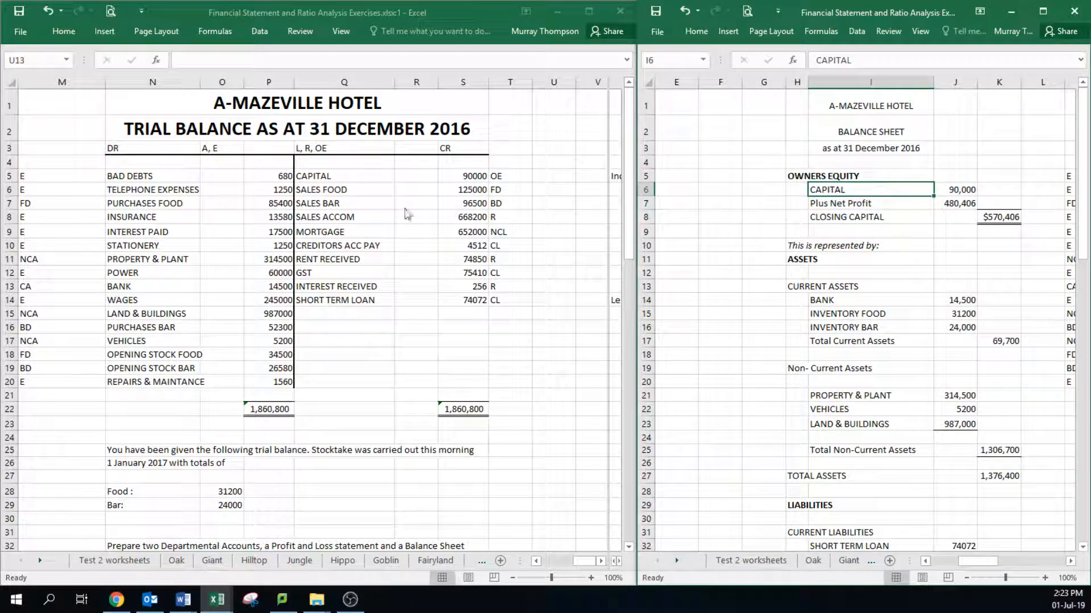
pyautogui.click(409, 196)
pyautogui.moveTo(321, 177); pyautogui.dragTo(497, 176)
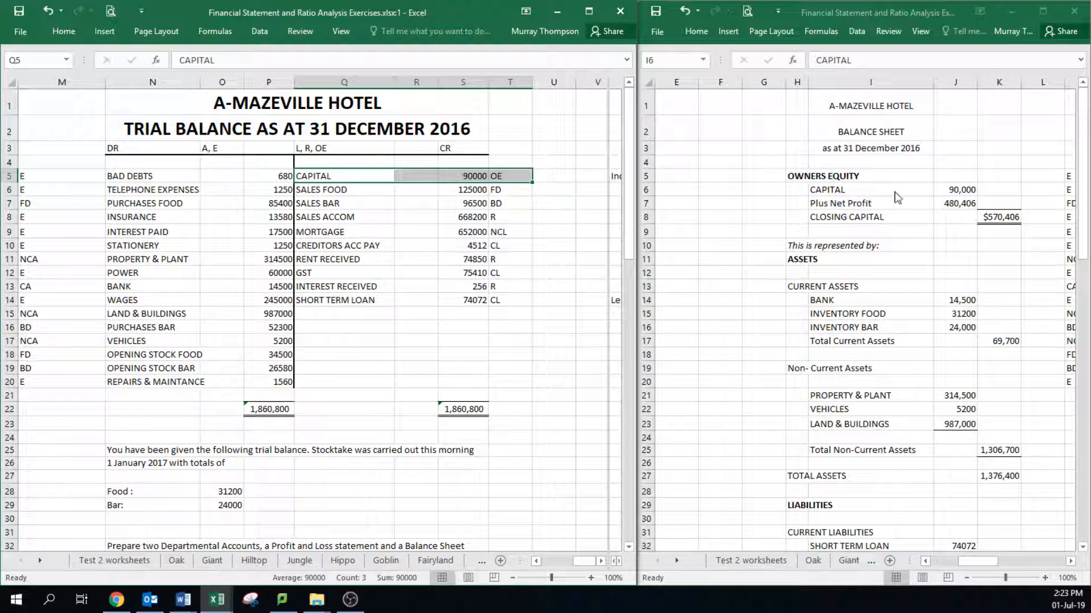
pyautogui.click(859, 204)
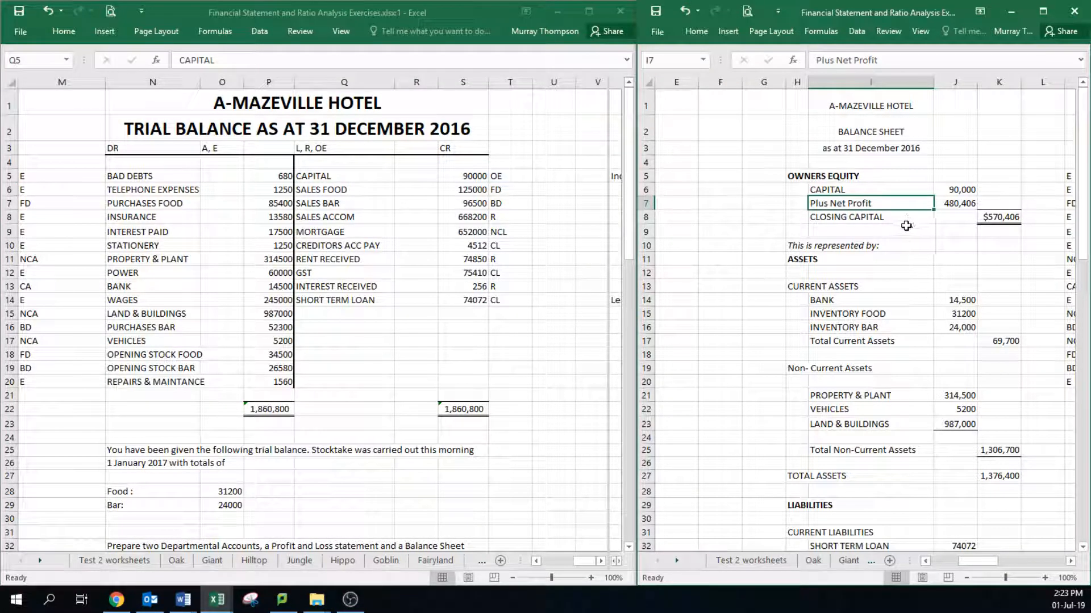
pyautogui.click(959, 205)
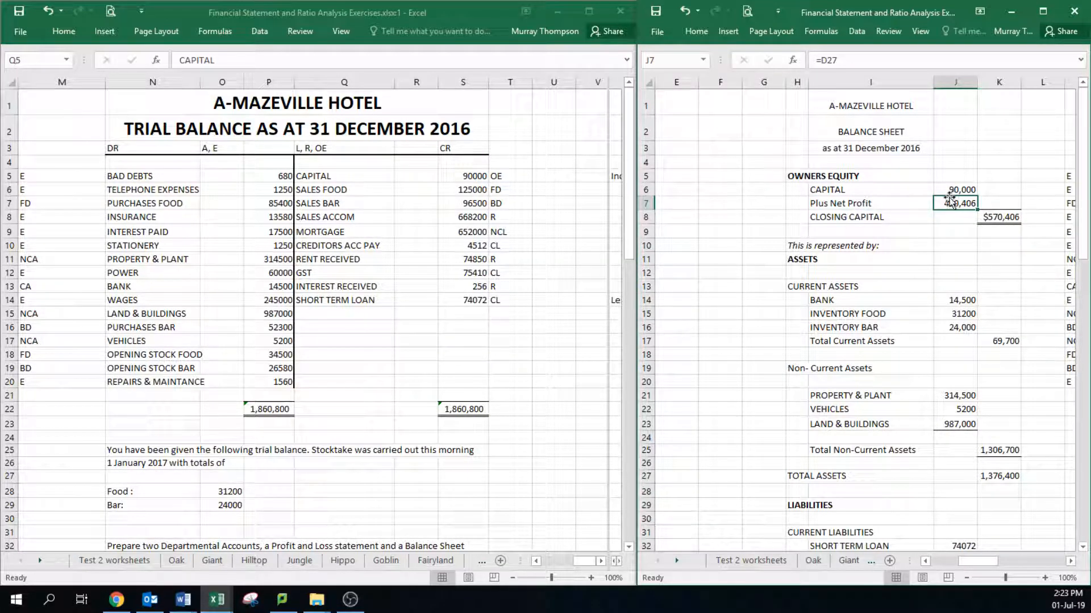
pyautogui.moveTo(970, 188); pyautogui.dragTo(1030, 248)
pyautogui.click(1030, 290)
# Step: Review the Current Assets section against the trial balance Bank account coded CA, including food and bar inventory and the total's formula in K17
pyautogui.scroll(-3, 1018, 294)
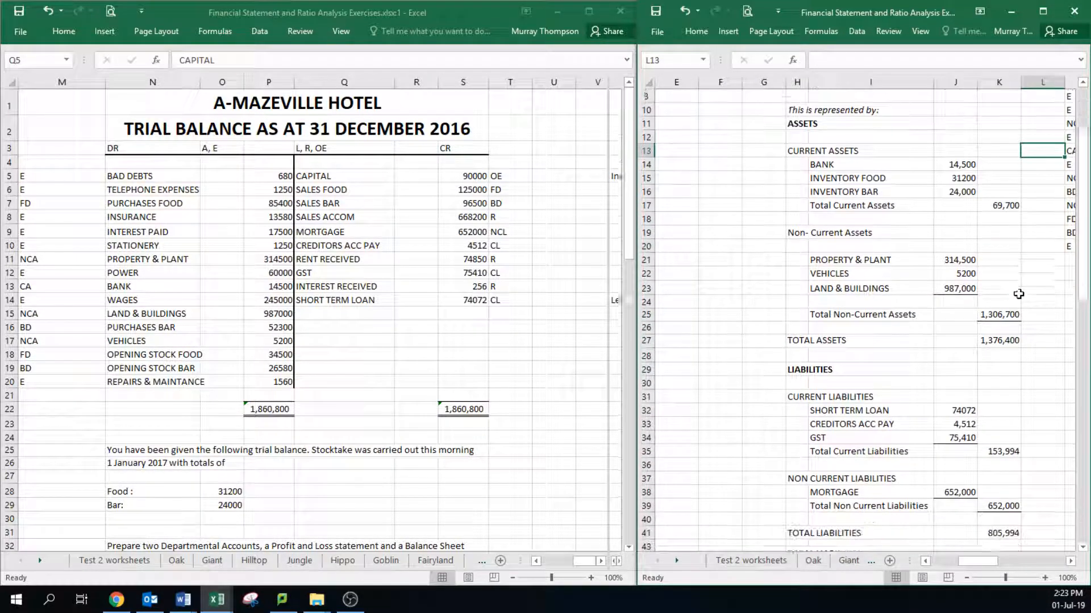
pyautogui.scroll(-1, 1019, 293)
pyautogui.moveTo(798, 138); pyautogui.dragTo(1000, 190)
pyautogui.moveTo(797, 97); pyautogui.dragTo(1005, 192)
pyautogui.click(809, 114)
pyautogui.click(949, 219)
pyautogui.click(28, 288)
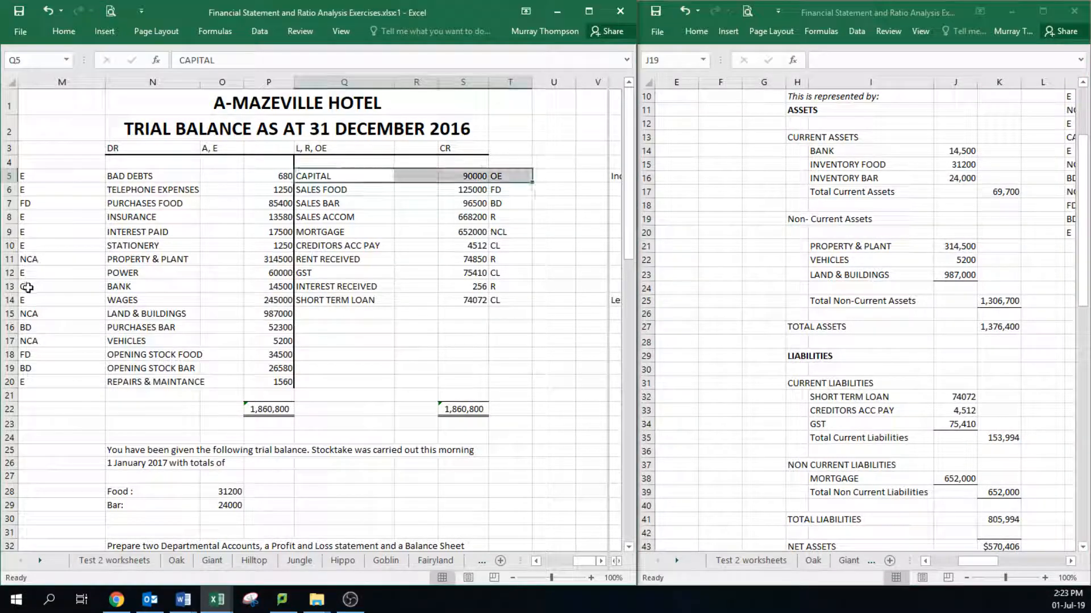
pyautogui.moveTo(28, 287); pyautogui.dragTo(250, 292)
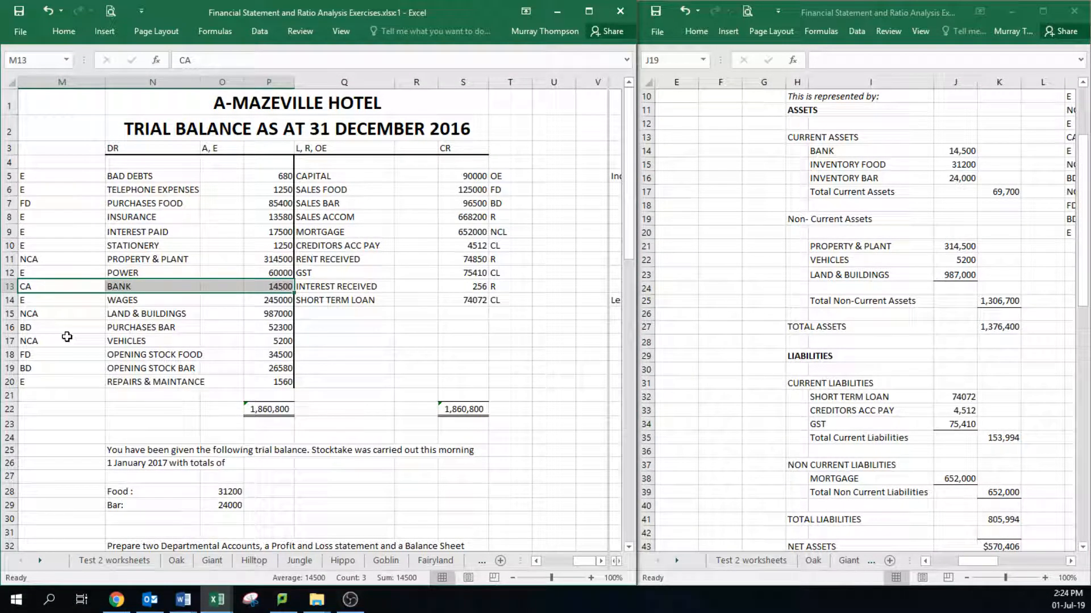
pyautogui.click(837, 163)
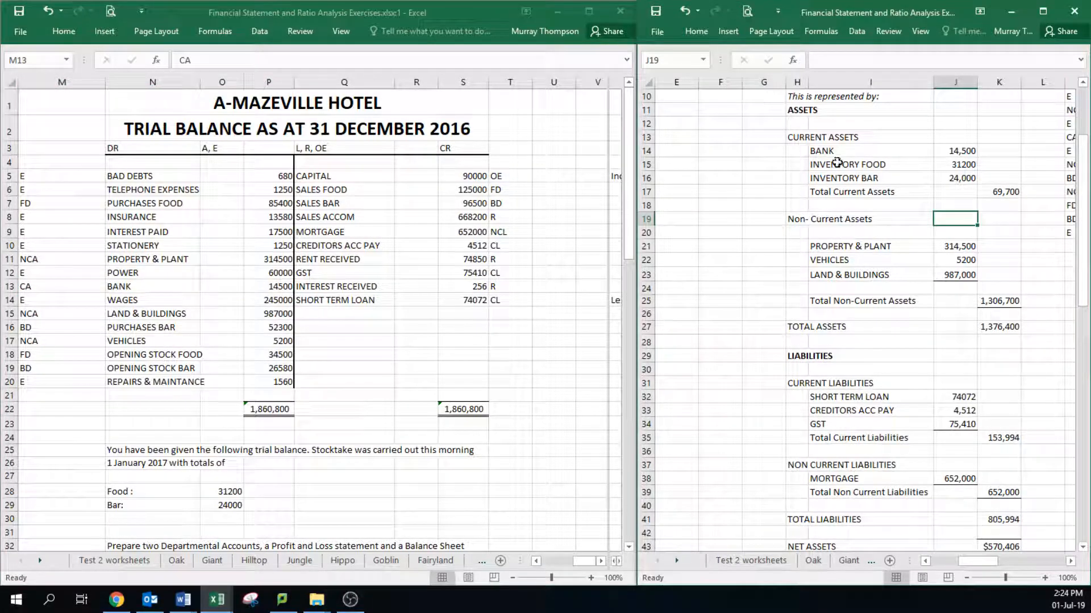
pyautogui.moveTo(837, 163); pyautogui.dragTo(953, 176)
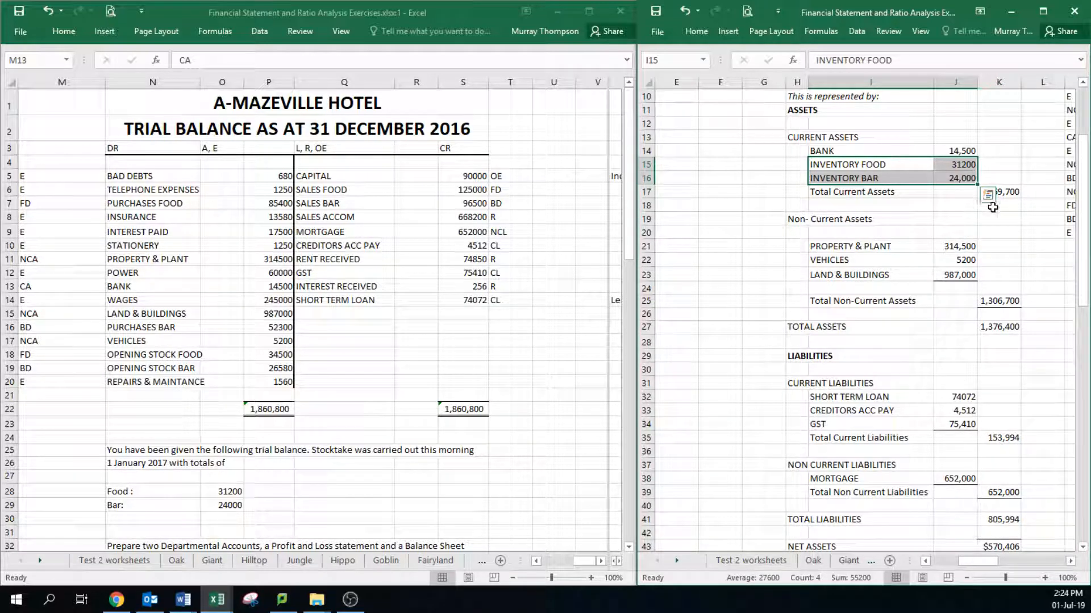
pyautogui.click(1013, 194)
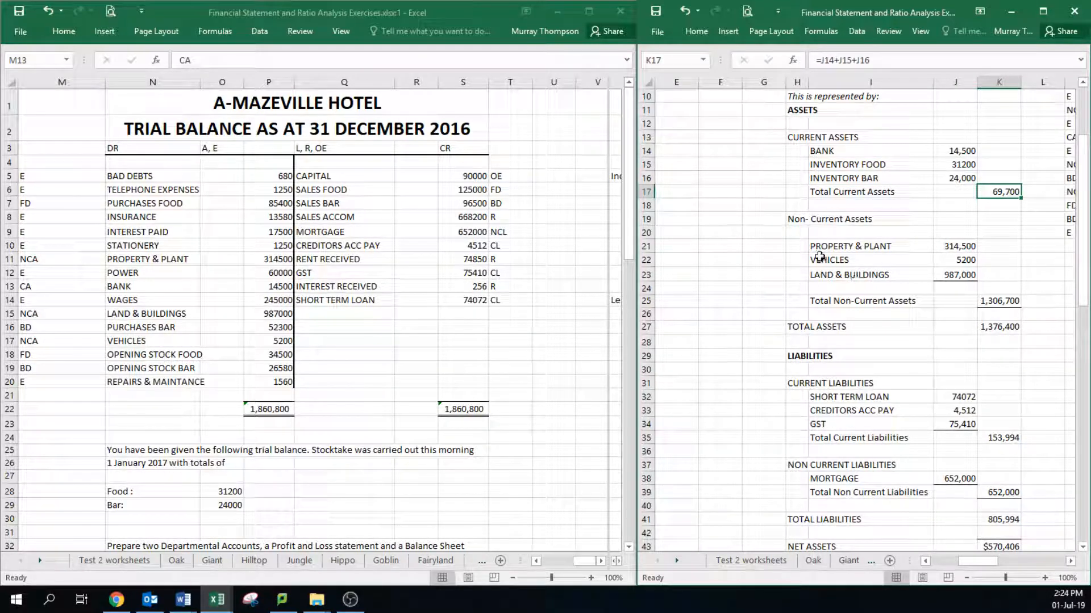
# Step: Match Property & Plant, Vehicles and Land & Buildings under Non-Current Assets to the trial balance accounts coded NCA, then review their total
pyautogui.click(803, 222)
pyautogui.click(818, 245)
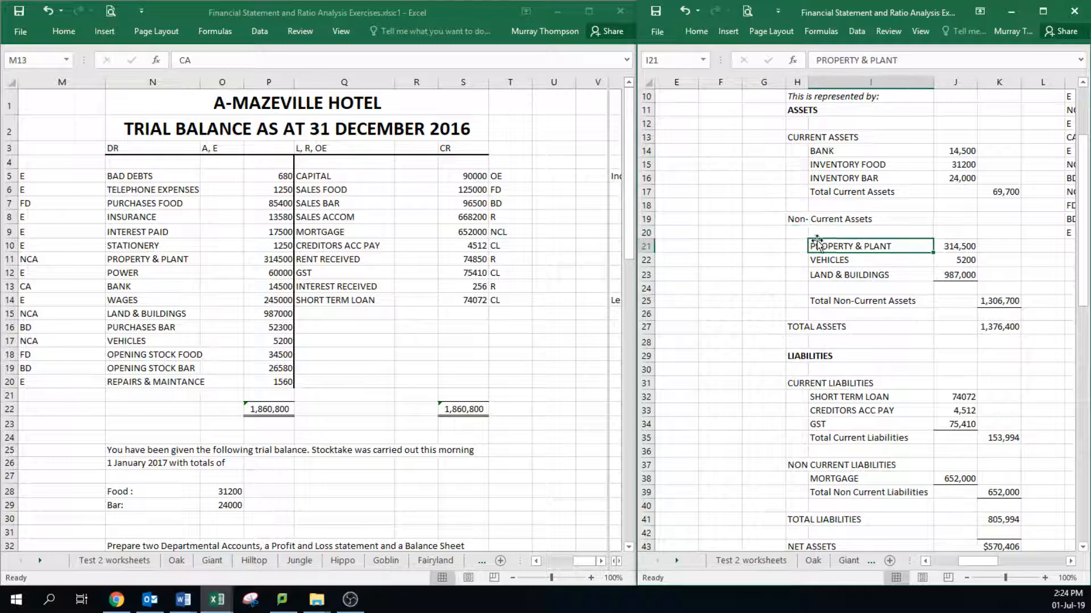
pyautogui.moveTo(821, 244); pyautogui.dragTo(950, 277)
pyautogui.click(151, 277)
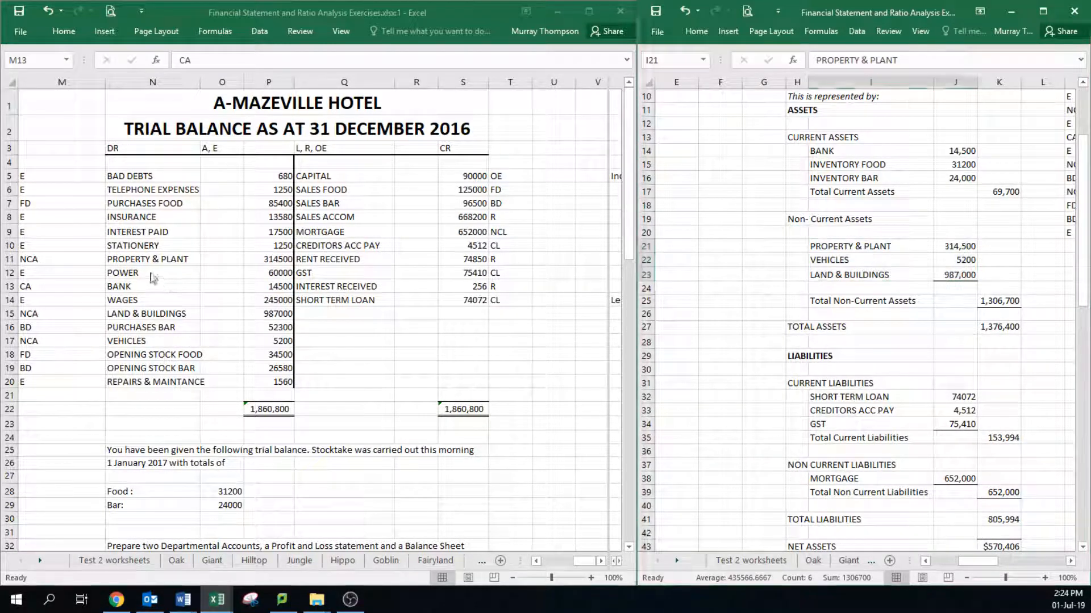
pyautogui.moveTo(27, 257); pyautogui.dragTo(272, 259)
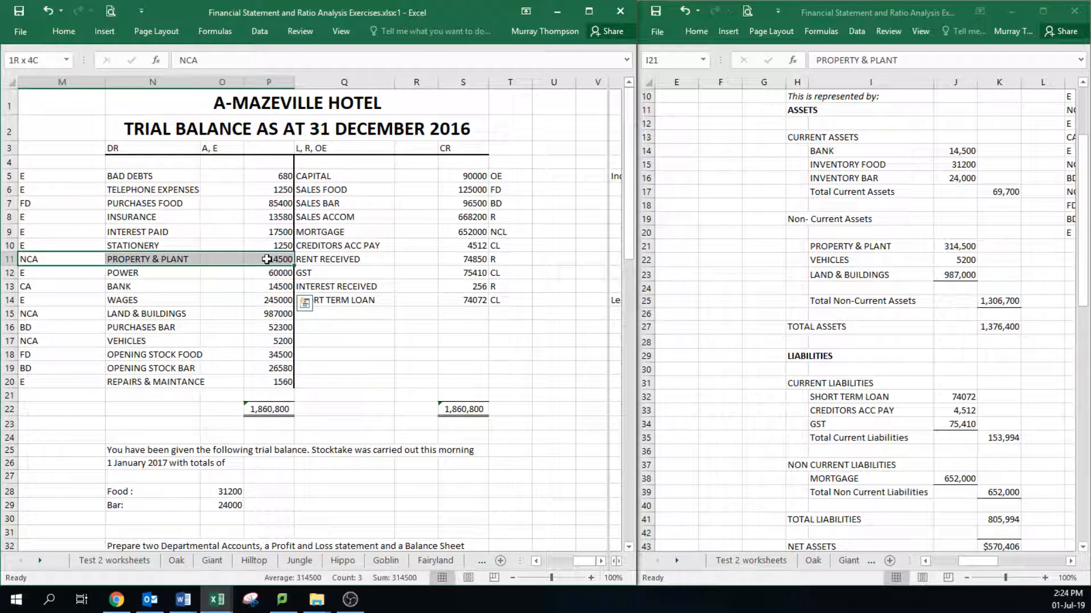
pyautogui.moveTo(44, 315); pyautogui.dragTo(273, 316)
pyautogui.moveTo(57, 343); pyautogui.dragTo(273, 345)
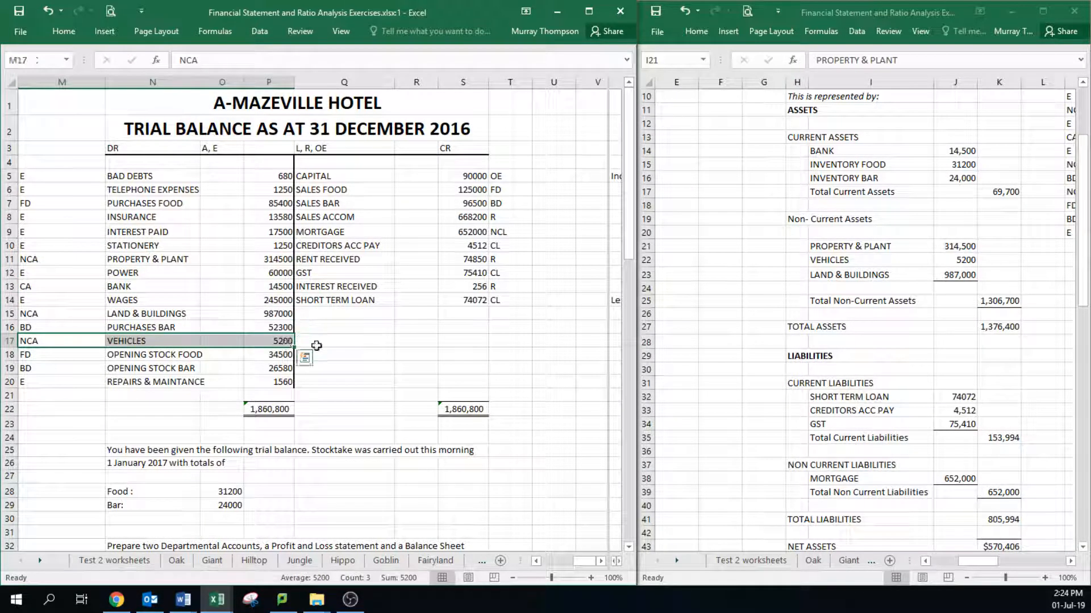
pyautogui.click(1016, 274)
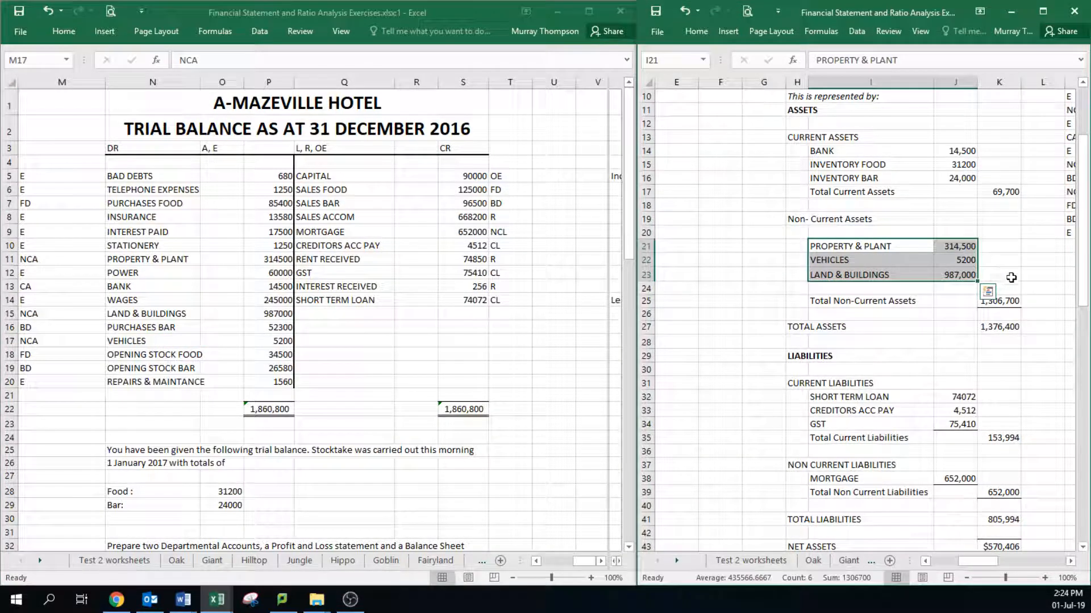
pyautogui.click(1007, 275)
pyautogui.moveTo(822, 301); pyautogui.dragTo(992, 301)
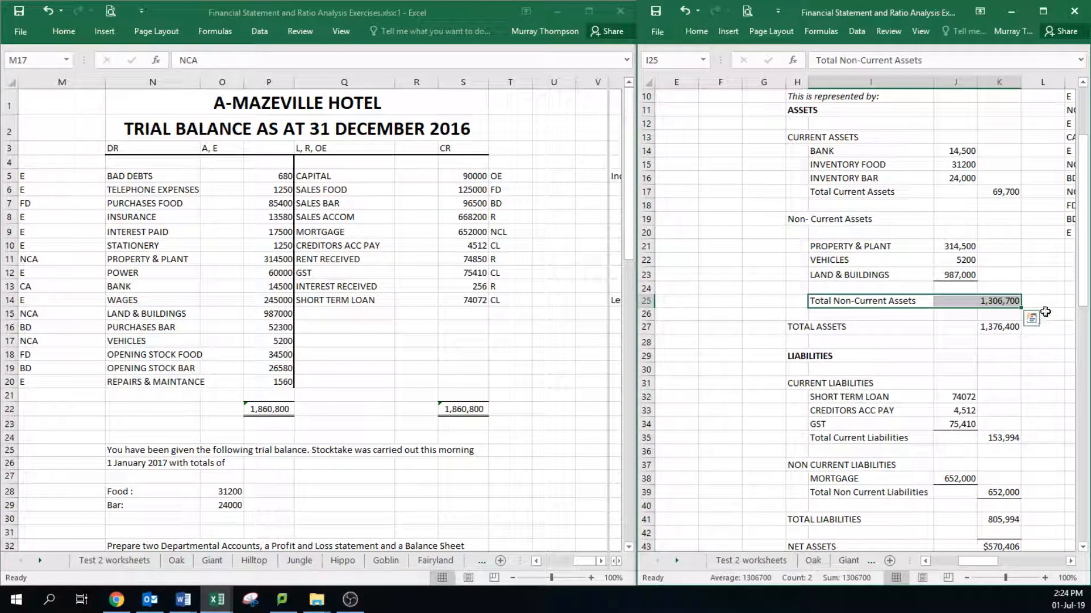
pyautogui.click(1042, 301)
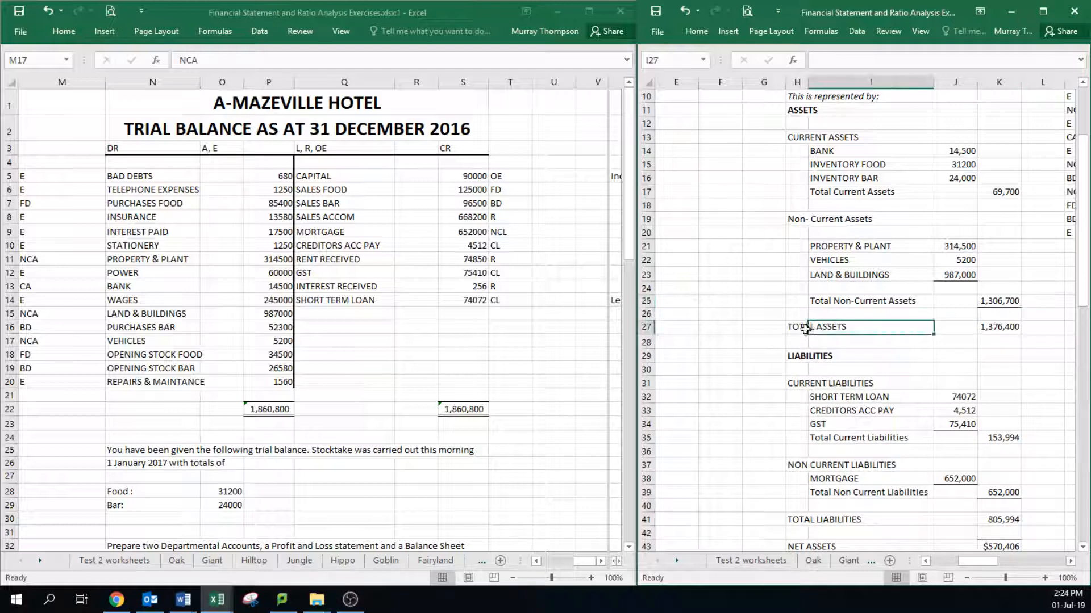
# Step: Check how Total Assets in K27 is calculated from the current and non-current asset totals in K17 and K25
pyautogui.moveTo(797, 328); pyautogui.dragTo(1009, 328)
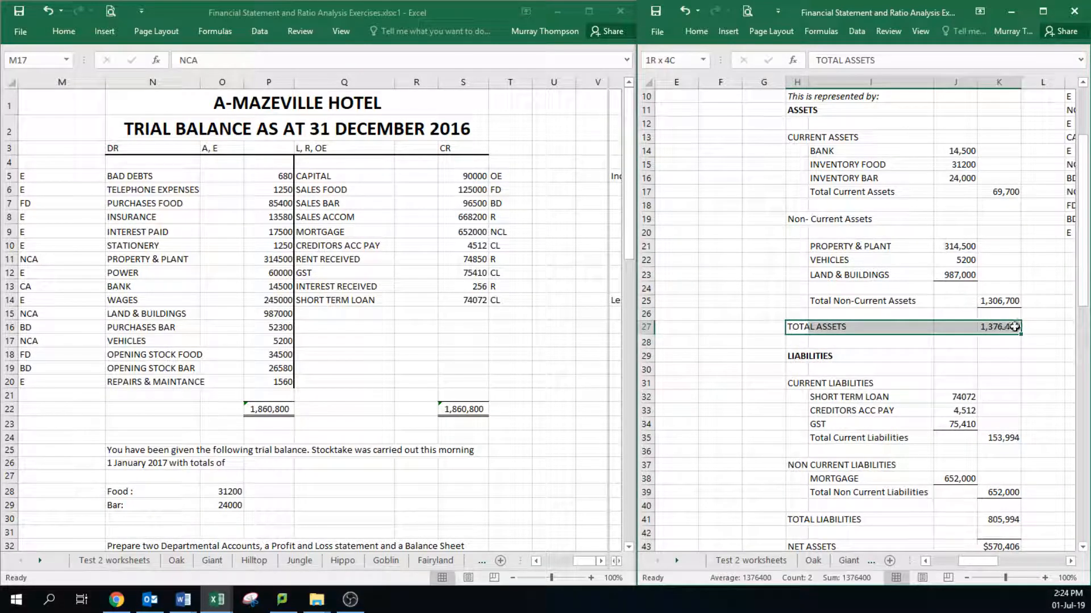
pyautogui.click(1010, 190)
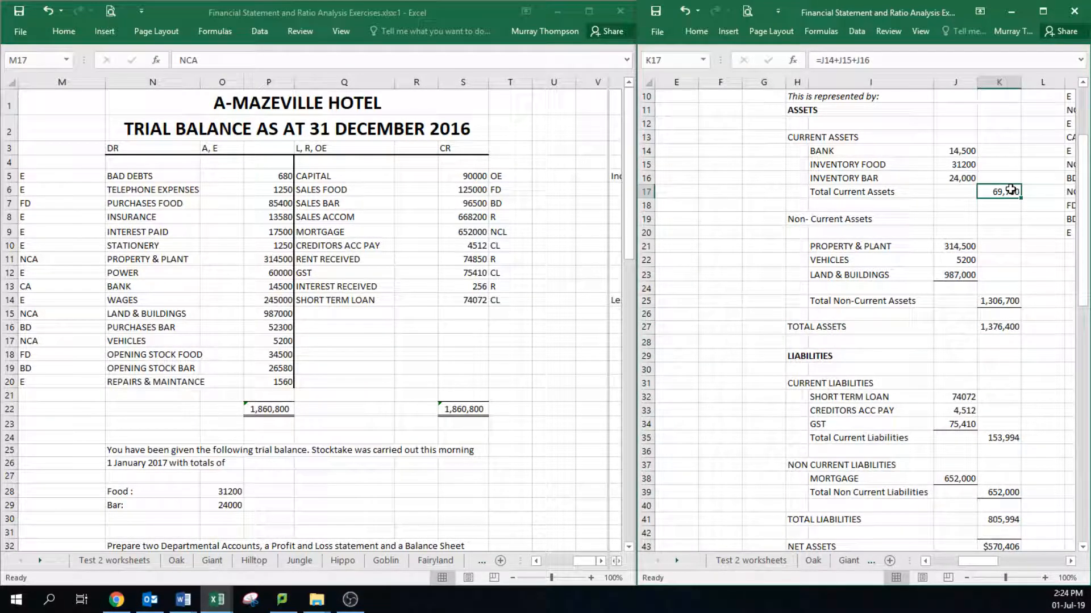
pyautogui.click(999, 300)
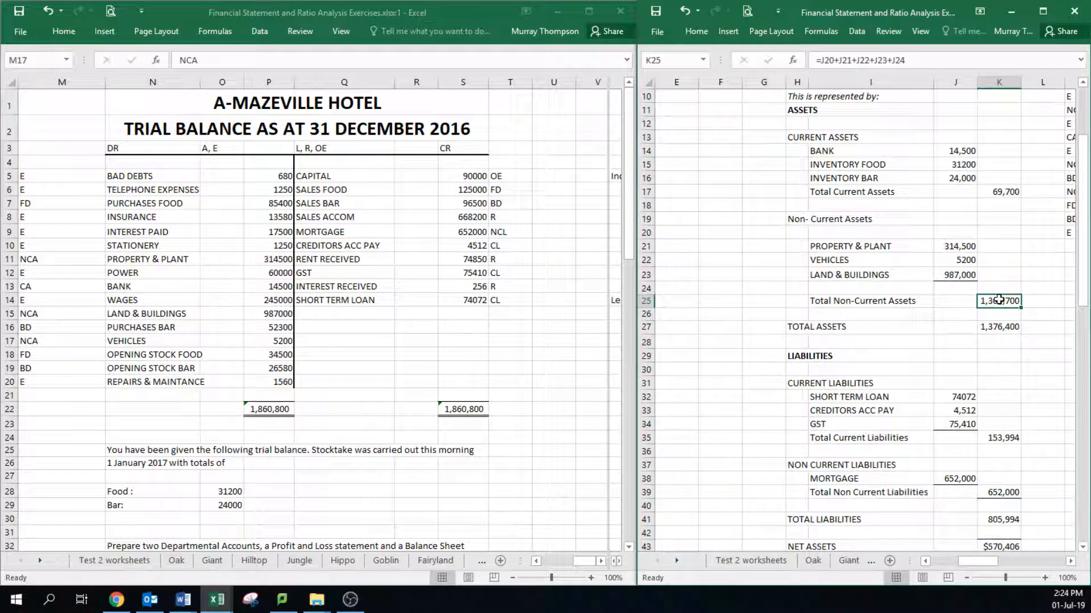
pyautogui.click(999, 326)
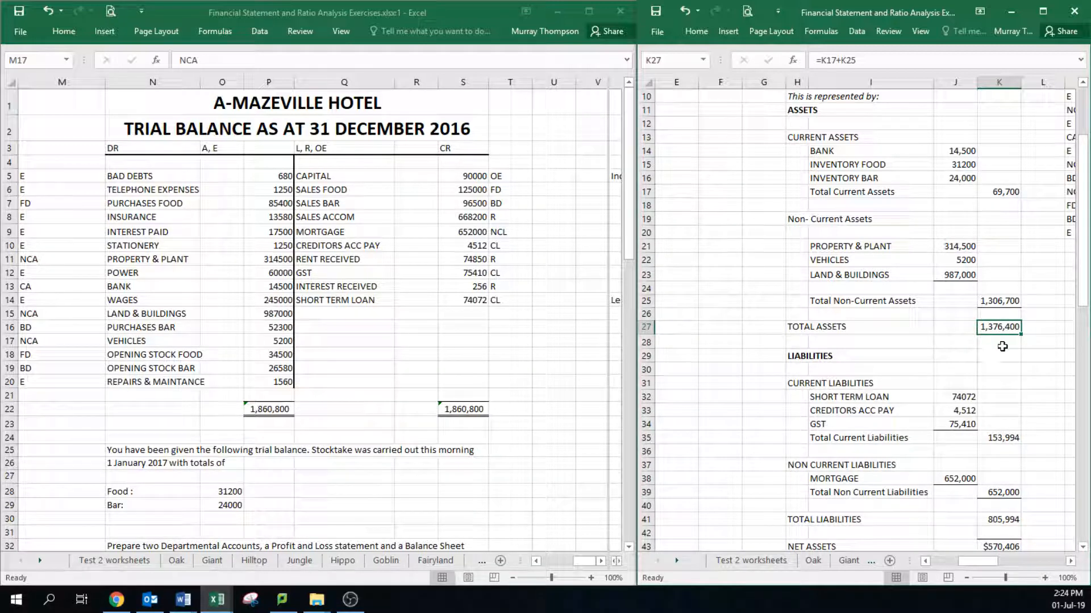
pyautogui.click(1005, 344)
# Step: Locate the Liabilities section of the balance sheet and the credit-side accounts headed L, R, OE in the trial balance
pyautogui.scroll(-4, 1012, 355)
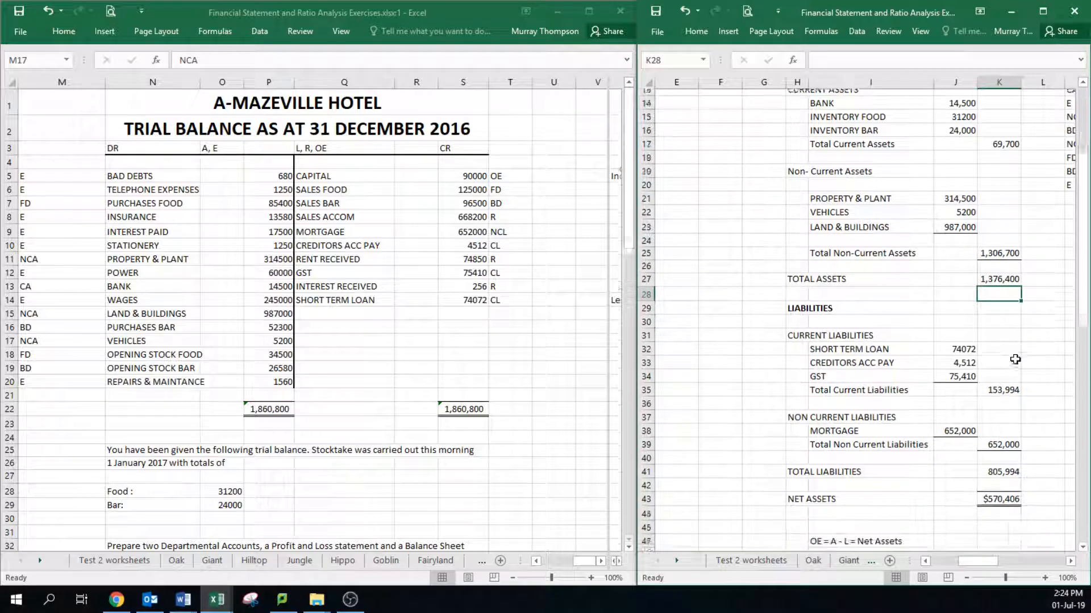
pyautogui.scroll(-1, 1015, 359)
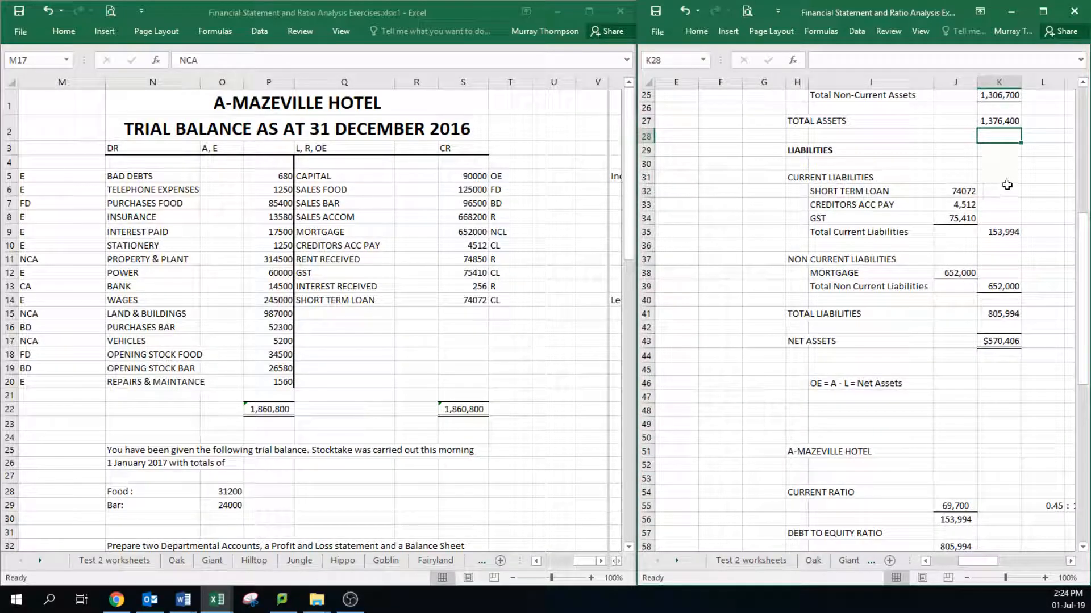
pyautogui.moveTo(790, 151); pyautogui.dragTo(1015, 315)
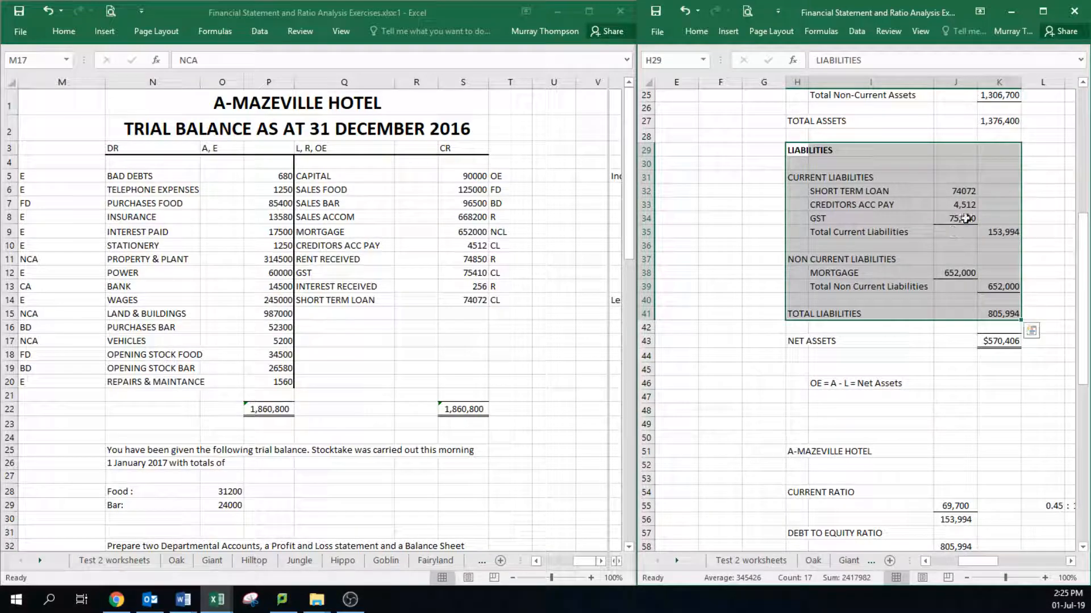
pyautogui.click(1031, 175)
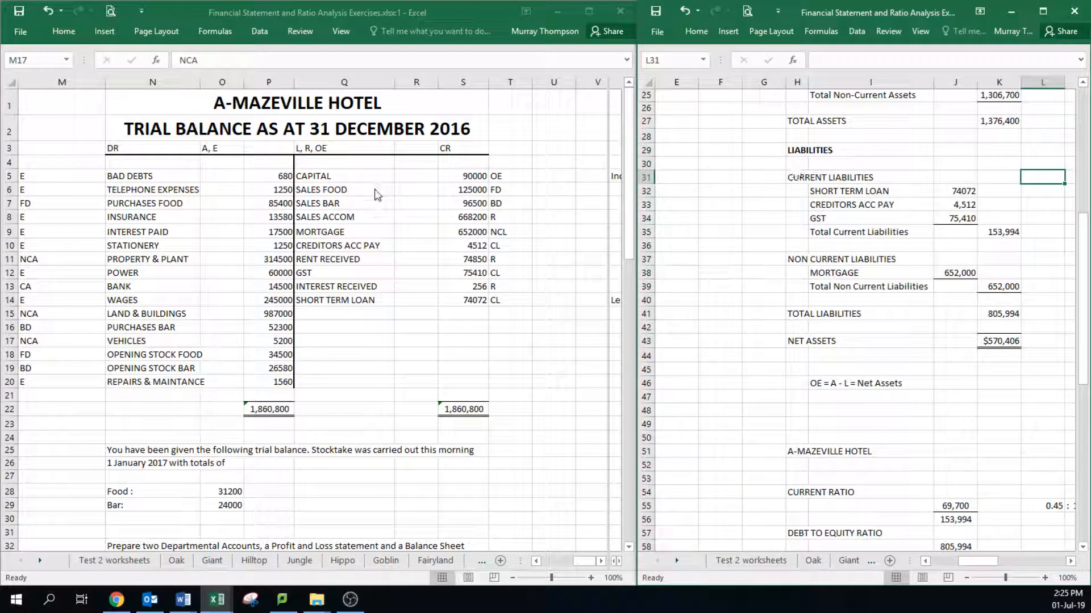
pyautogui.click(341, 166)
pyautogui.moveTo(319, 135); pyautogui.dragTo(363, 162)
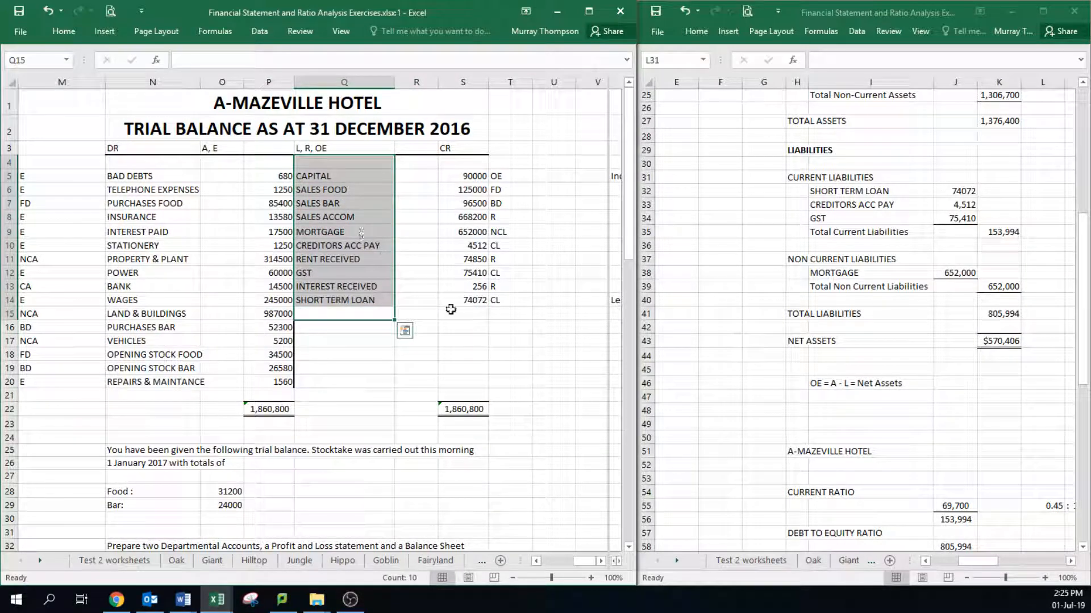
pyautogui.click(388, 377)
# Step: Match the trial balance accounts coded CL, Short Term Loan, GST and Creditors Acc Pay, to Current Liabilities and review their total
pyautogui.moveTo(509, 301); pyautogui.dragTo(358, 299)
pyautogui.moveTo(497, 274); pyautogui.dragTo(347, 274)
pyautogui.moveTo(500, 245); pyautogui.dragTo(370, 246)
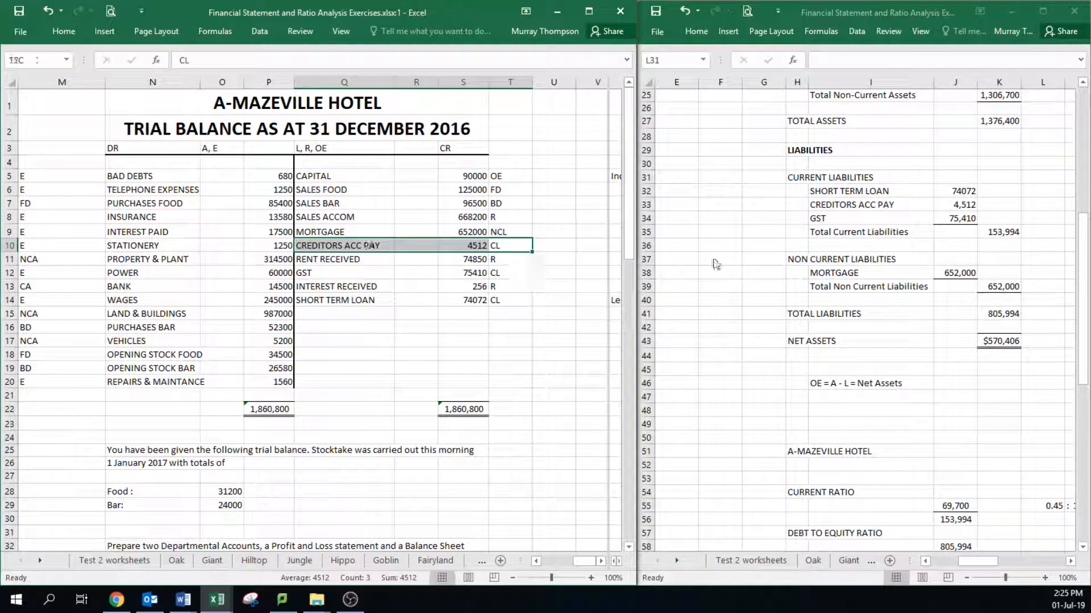
pyautogui.click(716, 264)
pyautogui.moveTo(821, 191); pyautogui.dragTo(1006, 233)
pyautogui.click(833, 233)
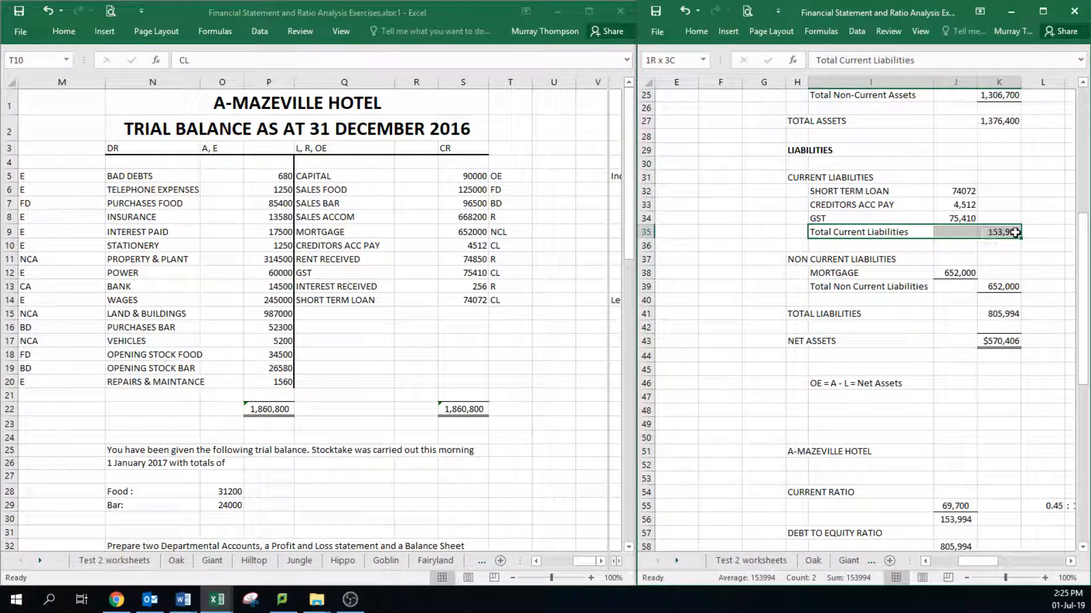
pyautogui.click(1046, 287)
# Step: Review Mortgage under Non Current Liabilities together with the Total Non Current Liabilities row
pyautogui.moveTo(824, 274); pyautogui.dragTo(960, 273)
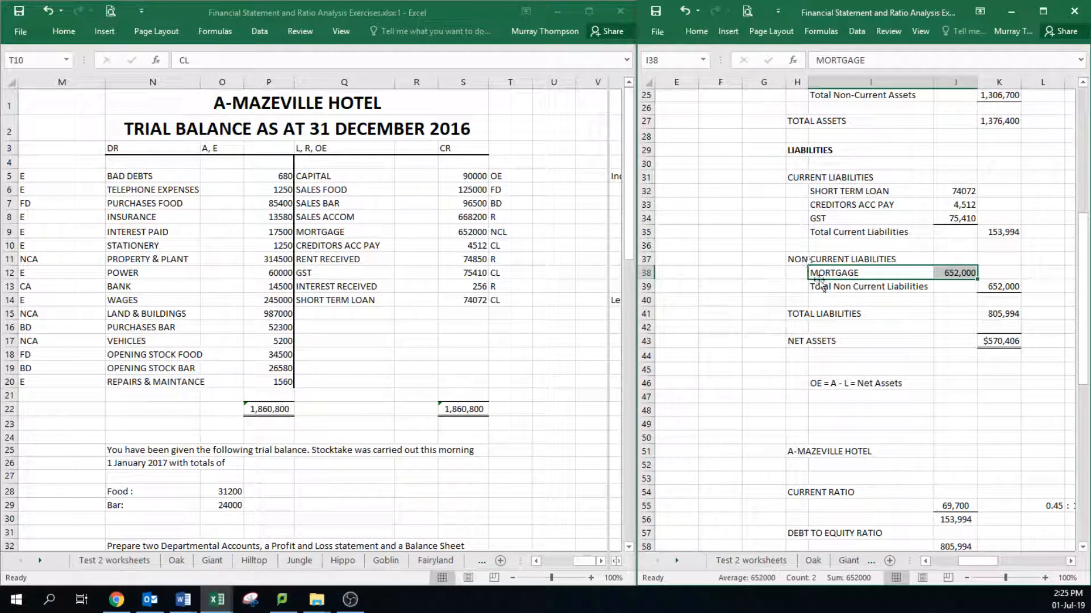
pyautogui.moveTo(824, 286); pyautogui.dragTo(1017, 285)
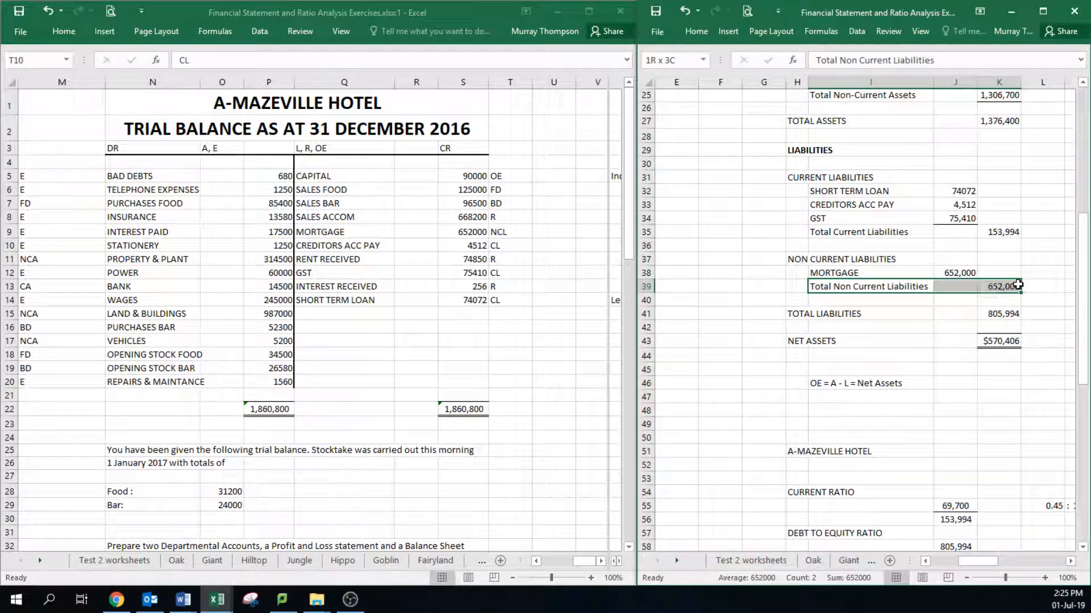
pyautogui.click(1047, 288)
# Step: Check how Total Liabilities in K41 is calculated from the current and non-current liability totals in K35 and K39
pyautogui.click(821, 314)
pyautogui.moveTo(822, 314); pyautogui.dragTo(1000, 314)
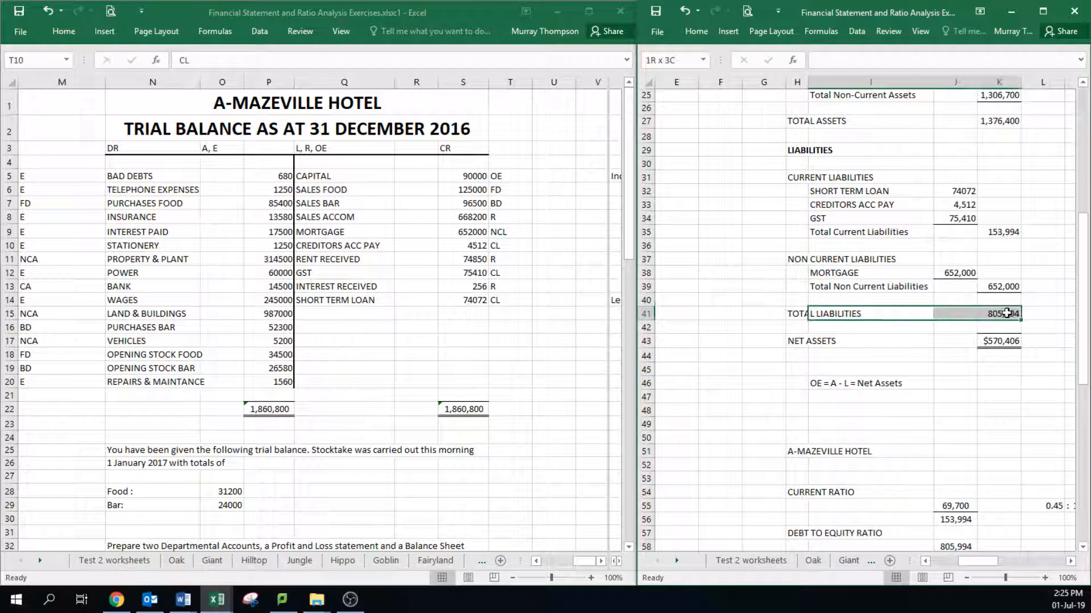
pyautogui.click(1006, 231)
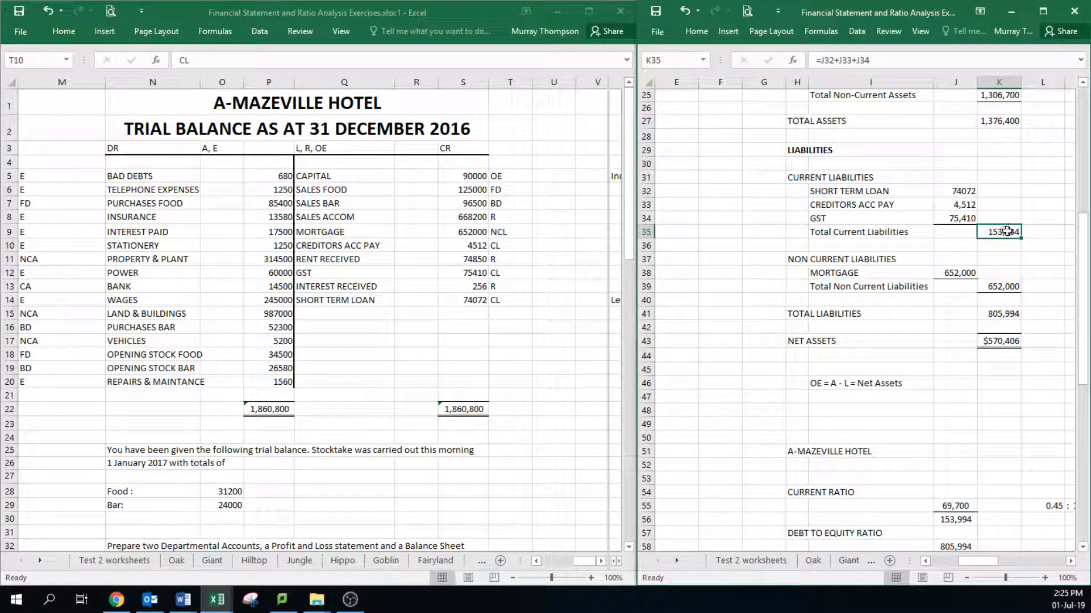
pyautogui.click(1007, 285)
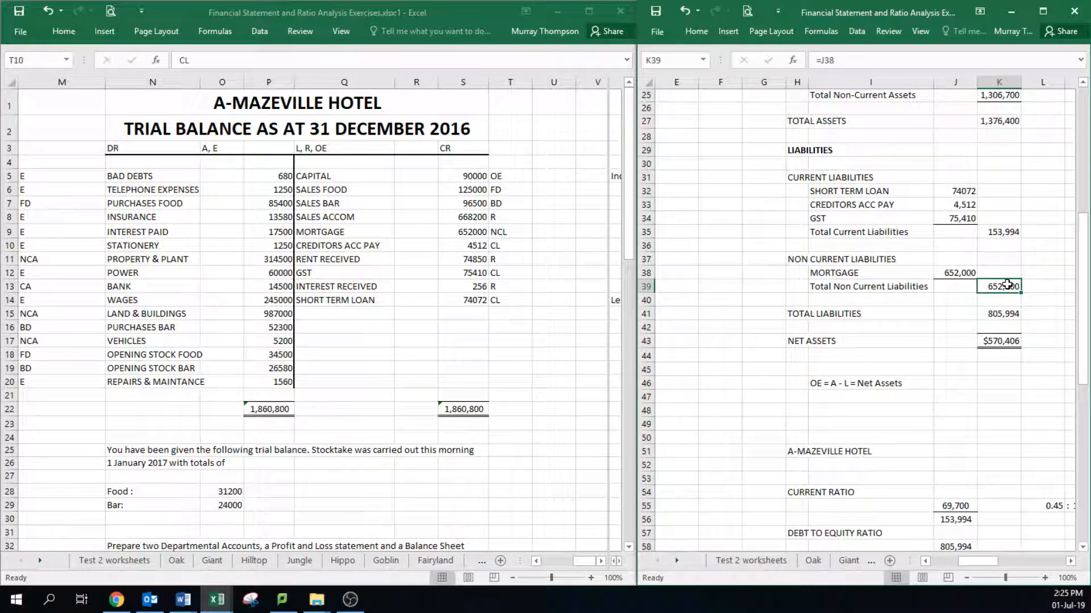
pyautogui.click(1005, 315)
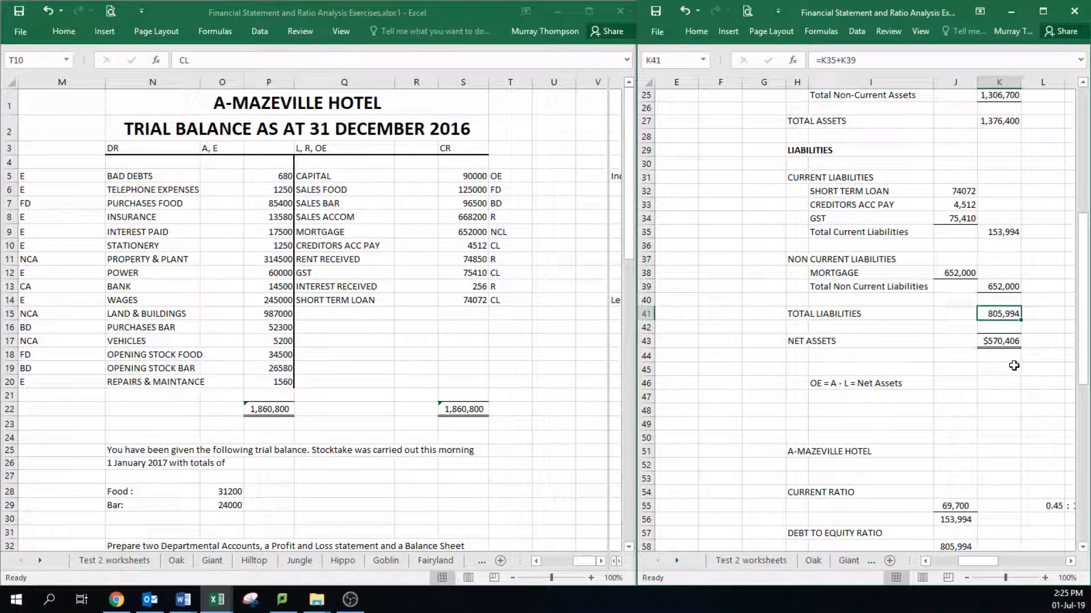
# Step: Trace the Net Assets formula in K43 to Total Assets and Total Liabilities, and compare it with Closing Capital in K8
pyautogui.click(1003, 121)
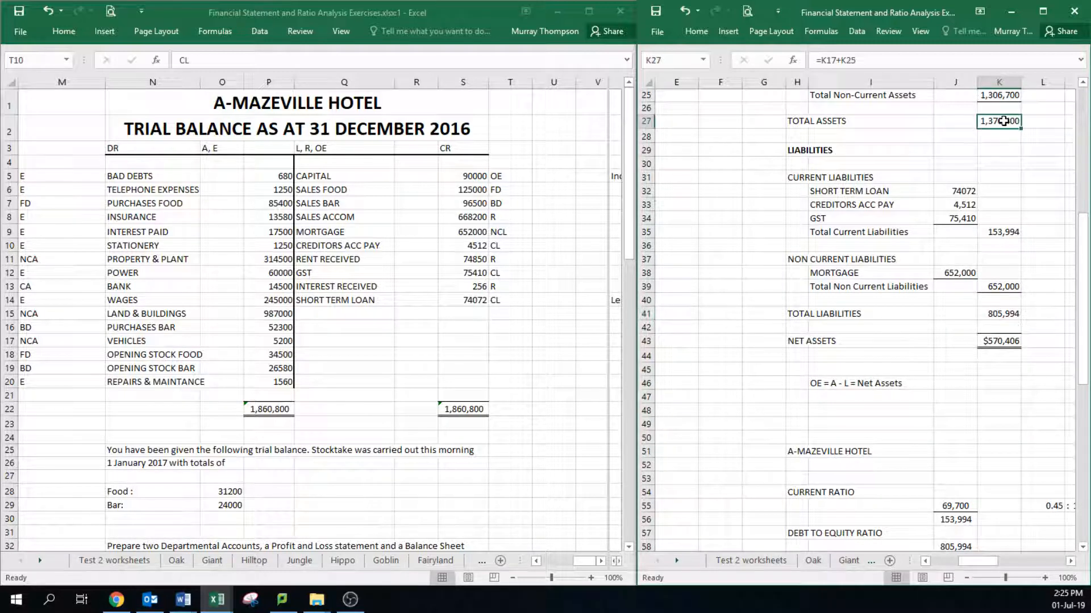
pyautogui.click(1010, 313)
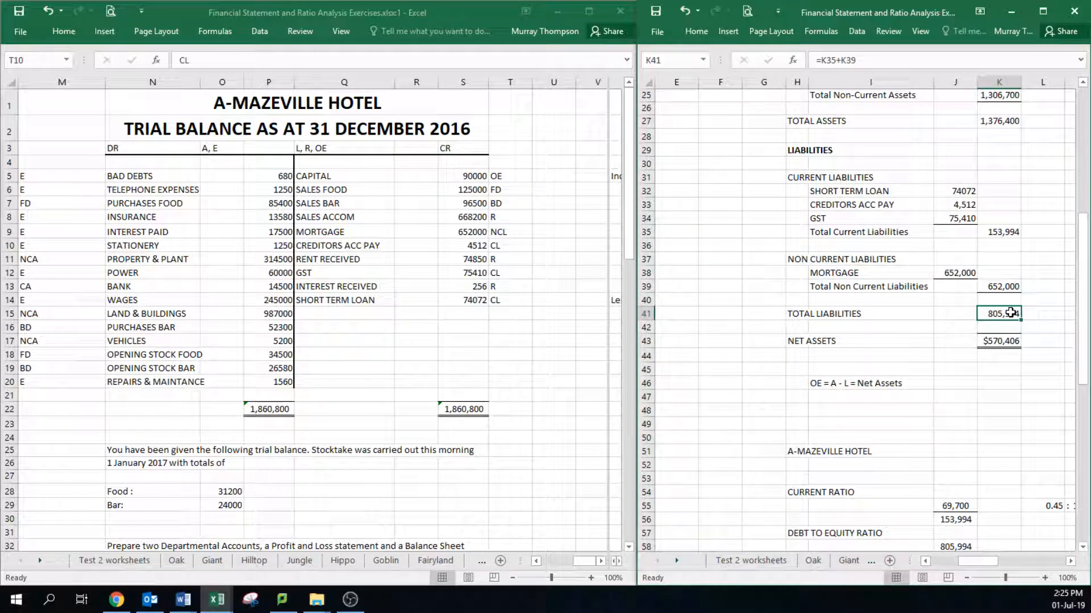
pyautogui.click(1007, 342)
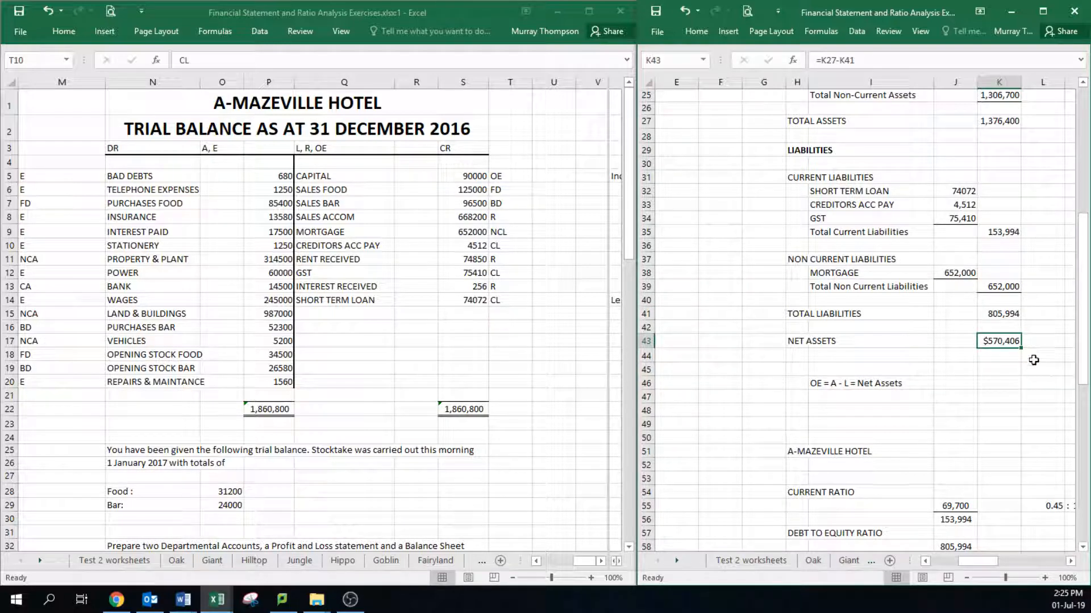
pyautogui.click(1039, 341)
pyautogui.scroll(8, 1002, 236)
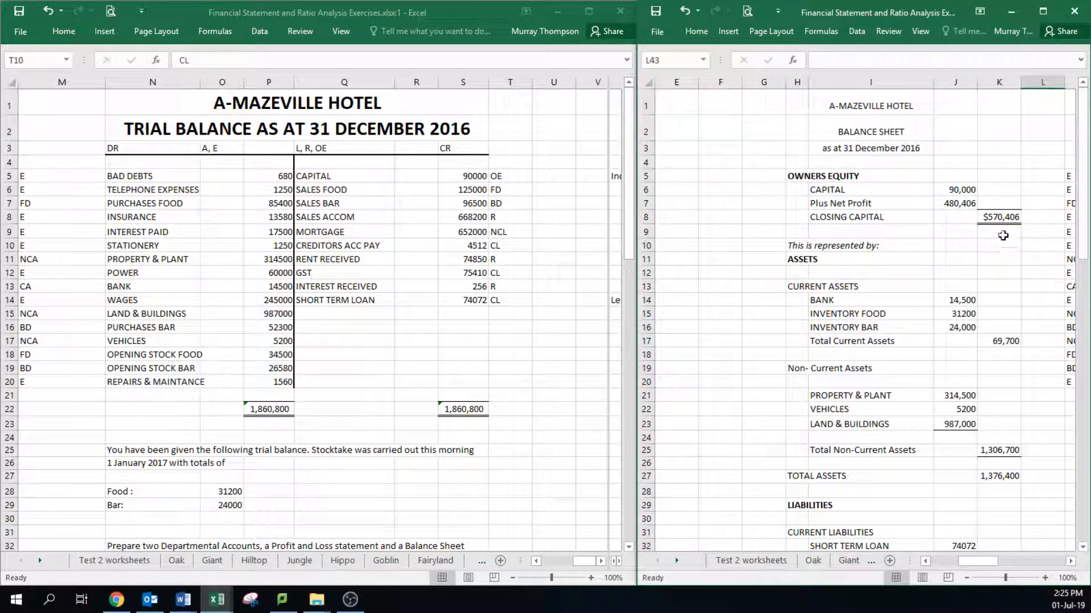
pyautogui.click(1006, 216)
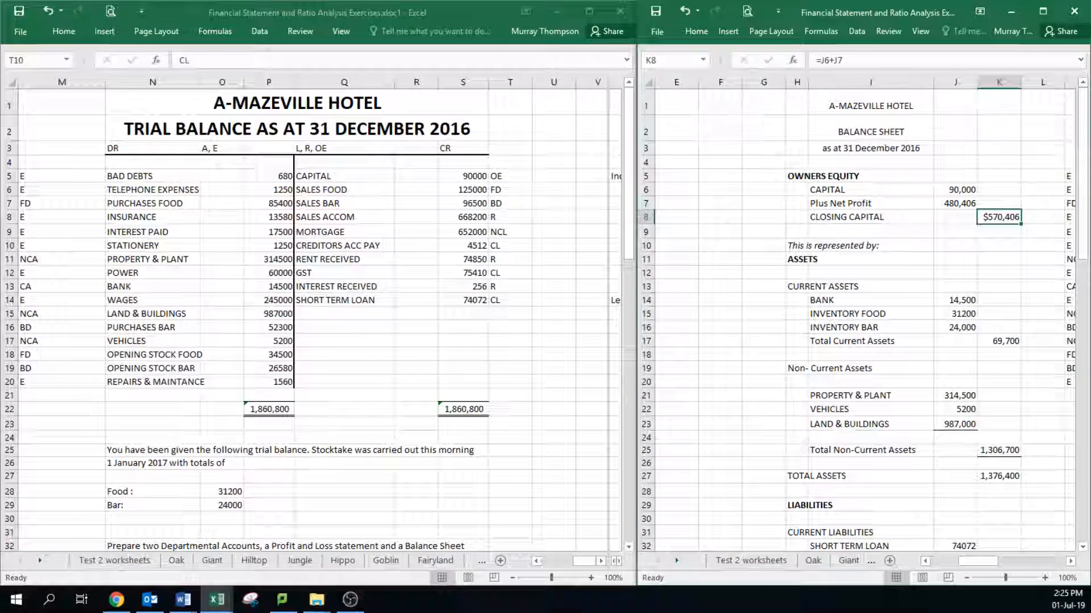